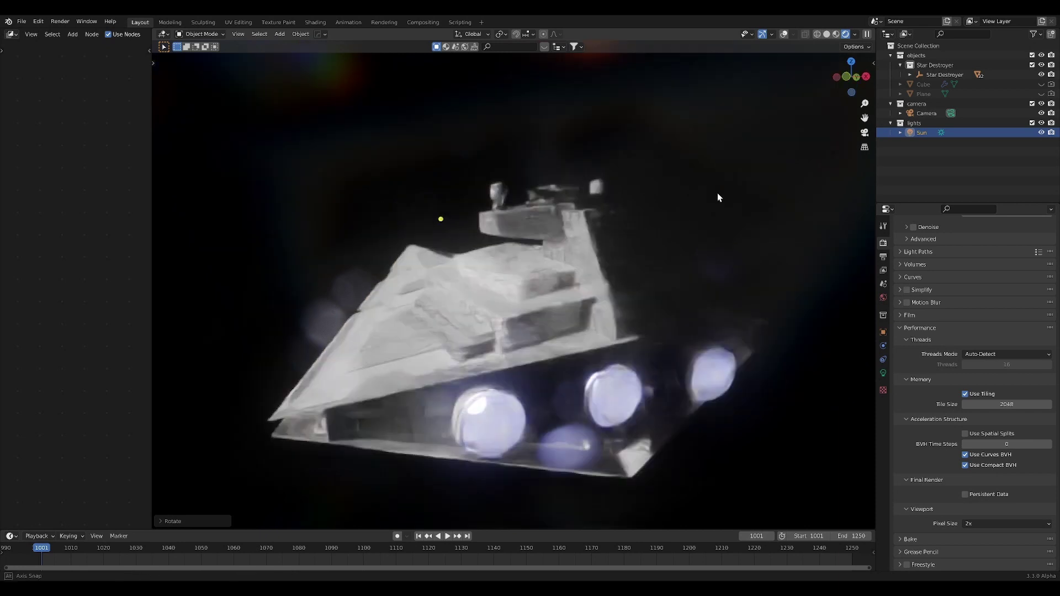
Launch blender.exe from the extracted Blender 3.3.0 alpha temp-viewport-compositor-merge build folder
middle_drag(779, 400, 752, 342)
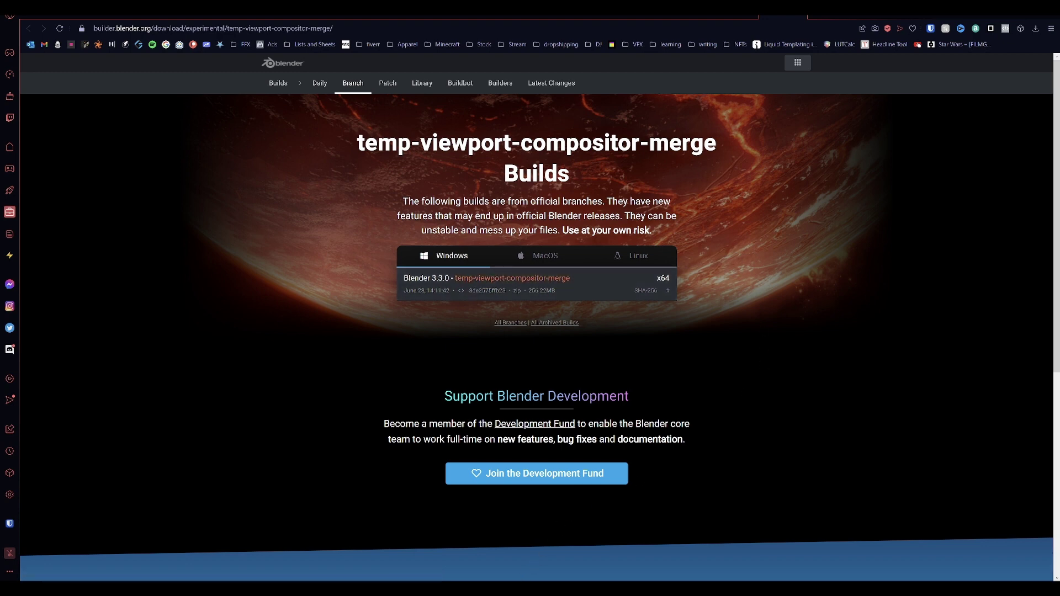
drag(1059, 429, 419, 154)
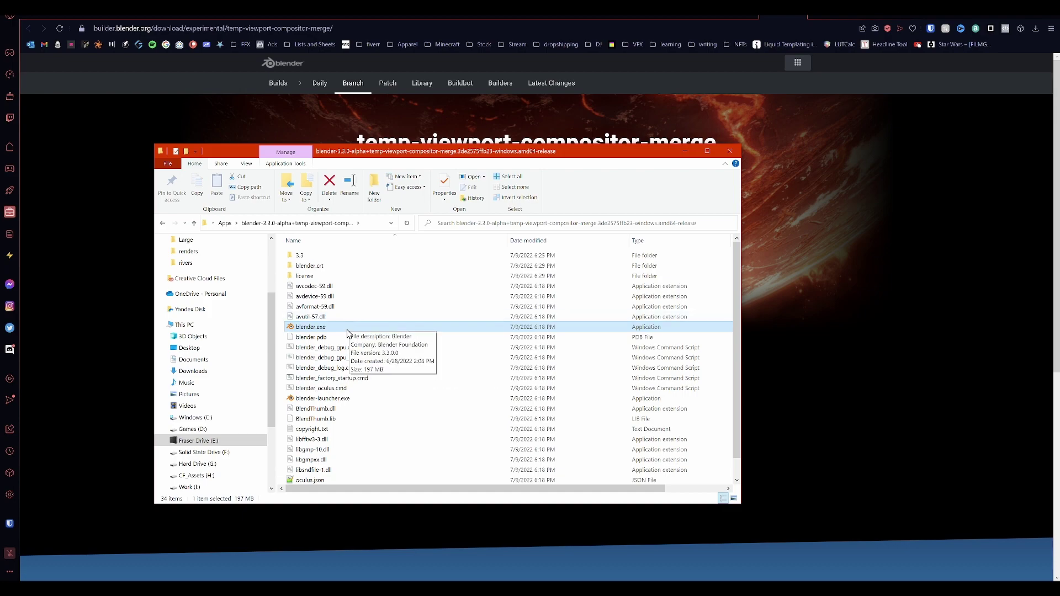
double_click(311, 327)
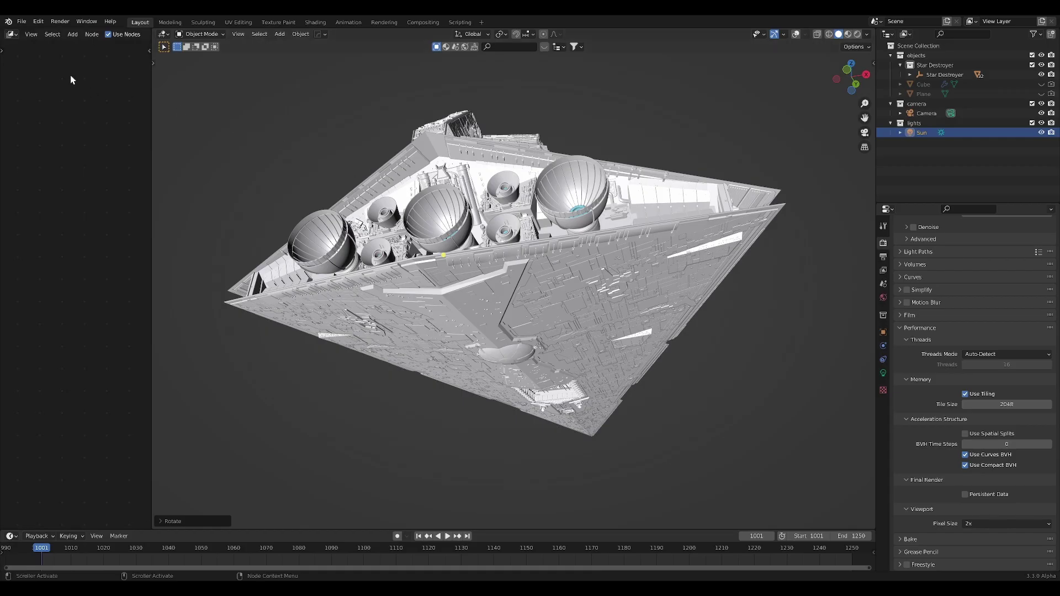
Check that Developer Extras and the experimental Realtime Compositor option are enabled in the preferences, and close them
click(38, 22)
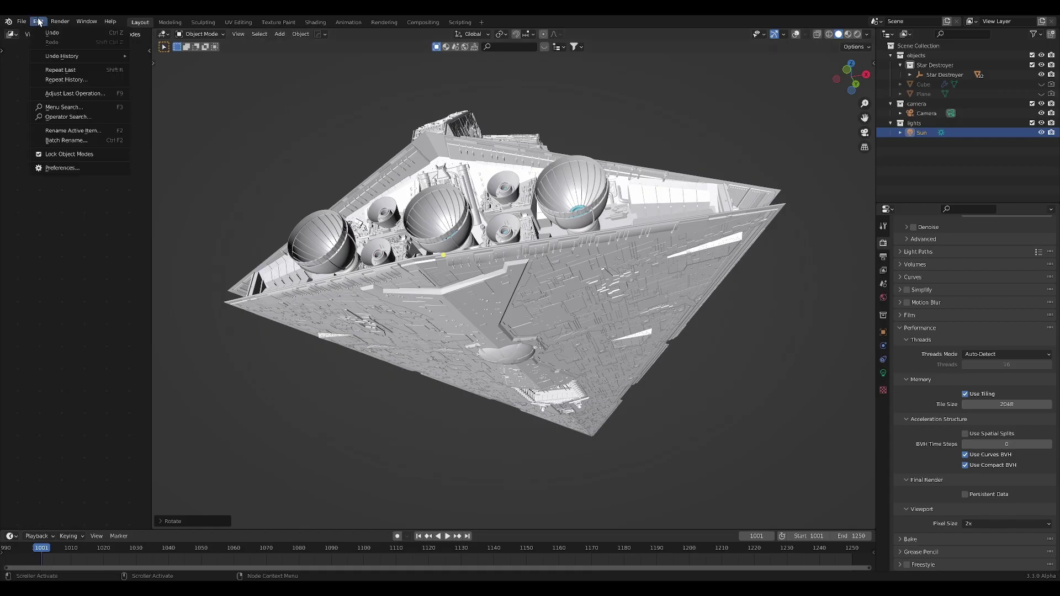
click(81, 167)
click(52, 53)
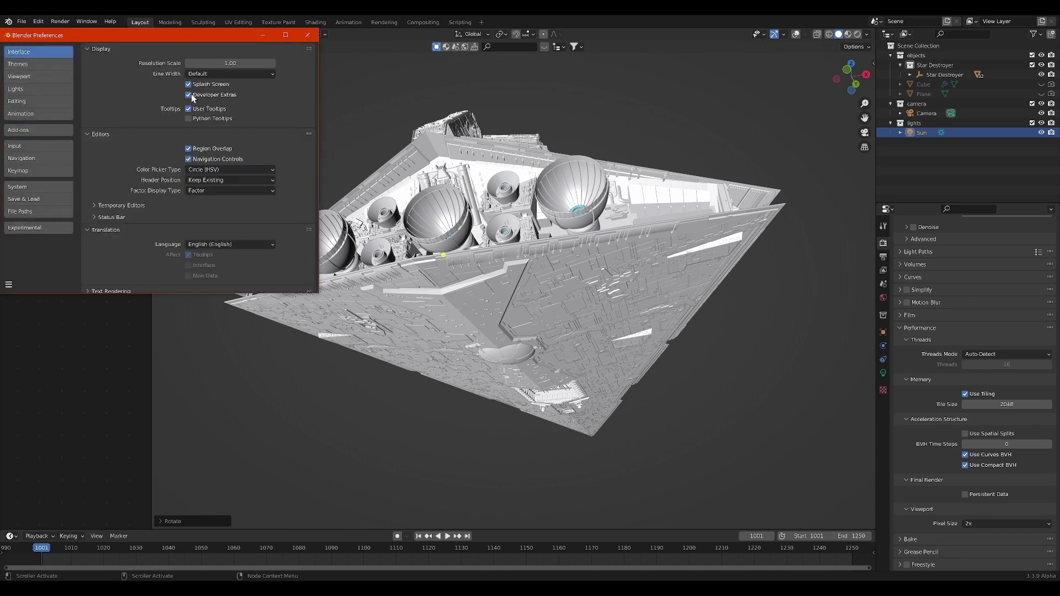
click(49, 228)
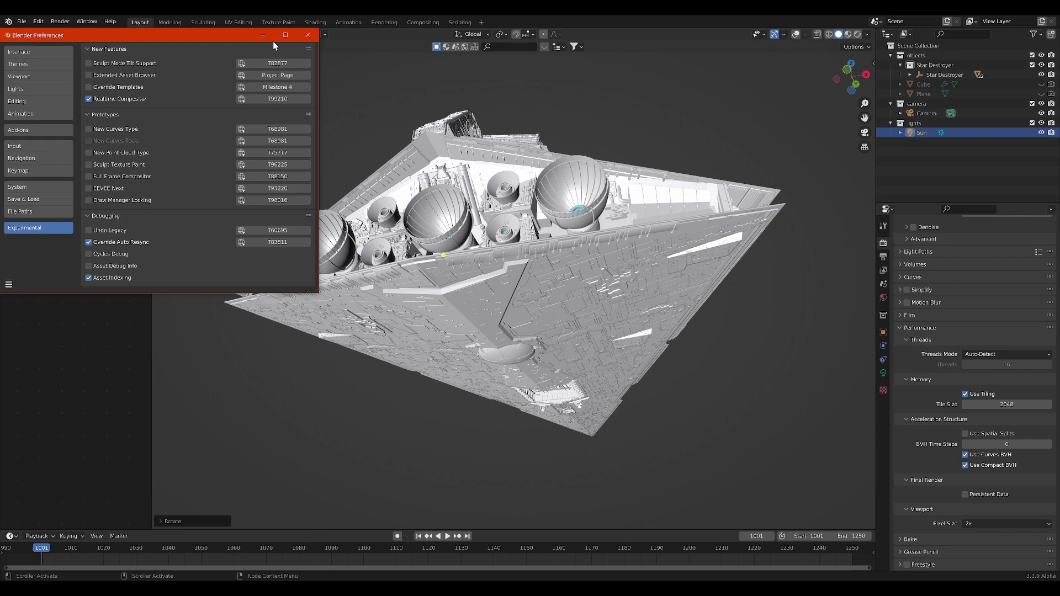
click(308, 35)
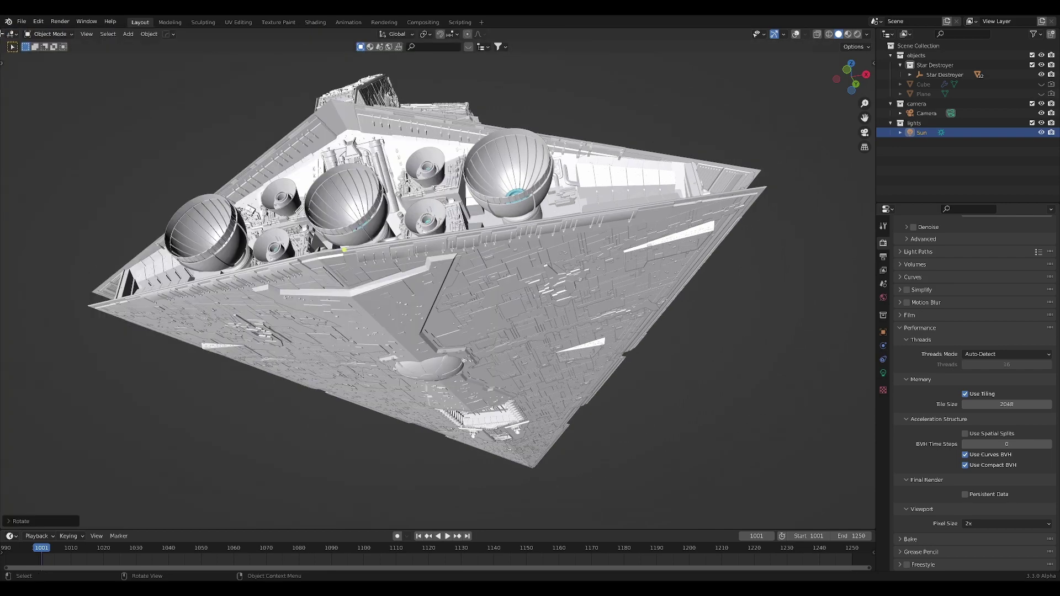
Split a new area off the 3D viewport and make it a Compositor editor
drag(2, 33, 258, 42)
click(12, 35)
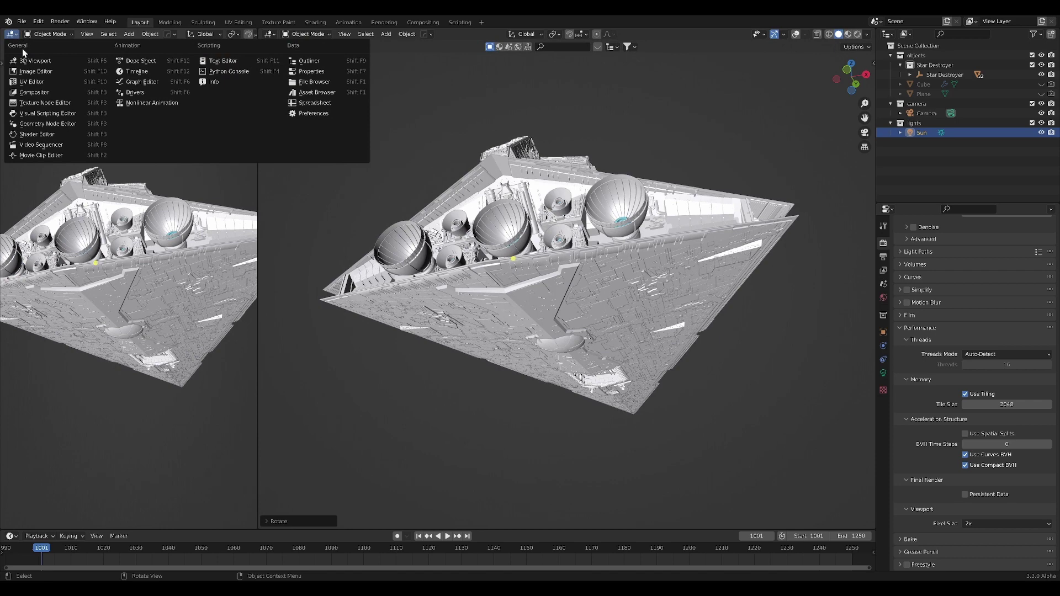
click(57, 93)
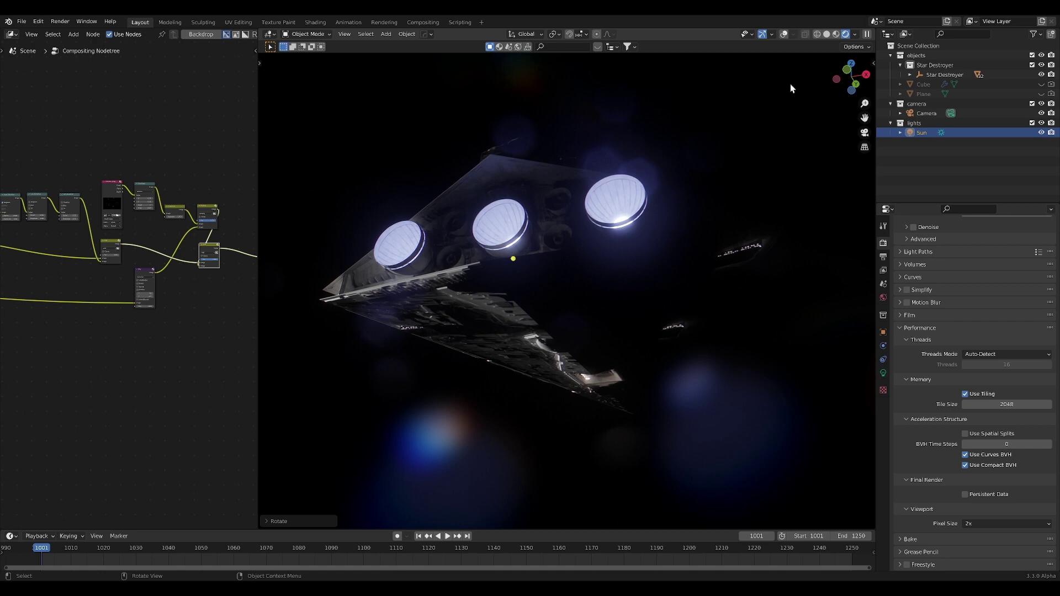
Check the viewport shading's Use Compositor option and inspect the composited Star Destroyer from several angles
click(856, 34)
click(856, 34)
click(856, 34)
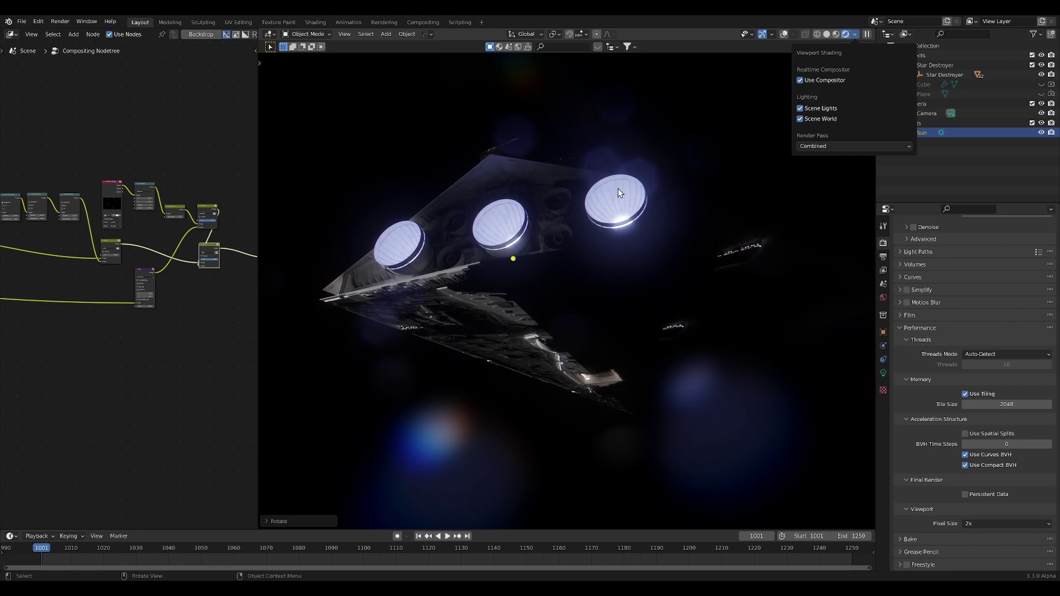
middle_drag(451, 298, 670, 269)
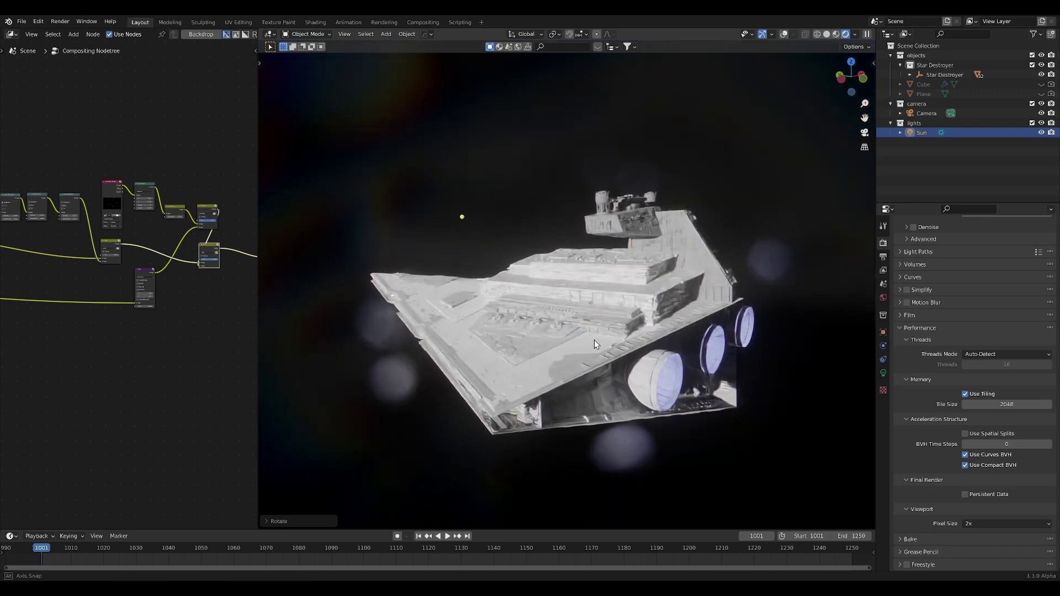
key(KP_1)
scroll(664, 284, up, 2)
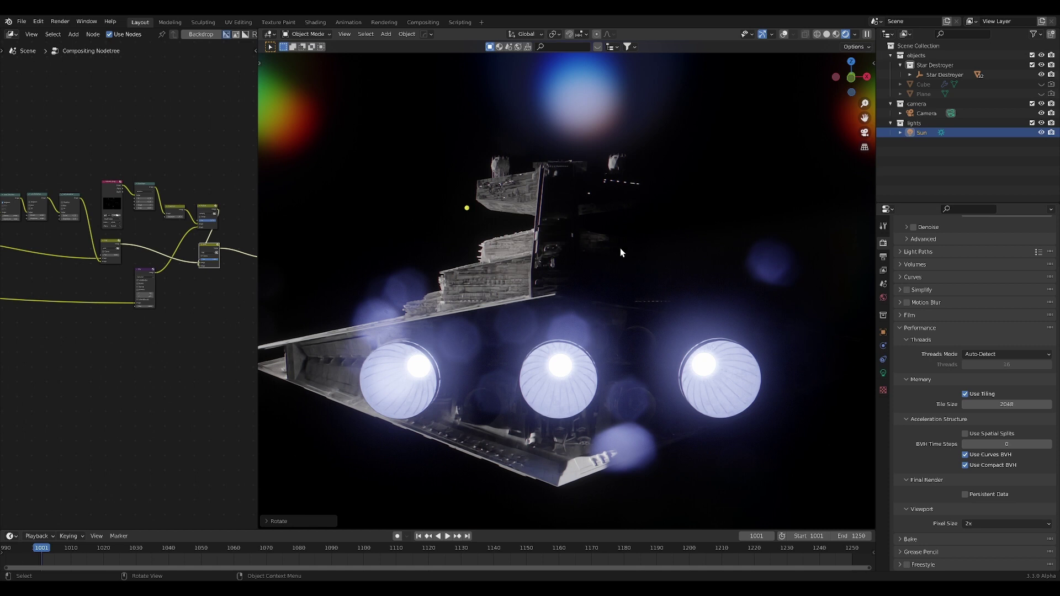
Save the file and widen the compositor area to show the whole node tree
key(ctrl+s)
drag(258, 197, 517, 207)
scroll(160, 230, down, 3)
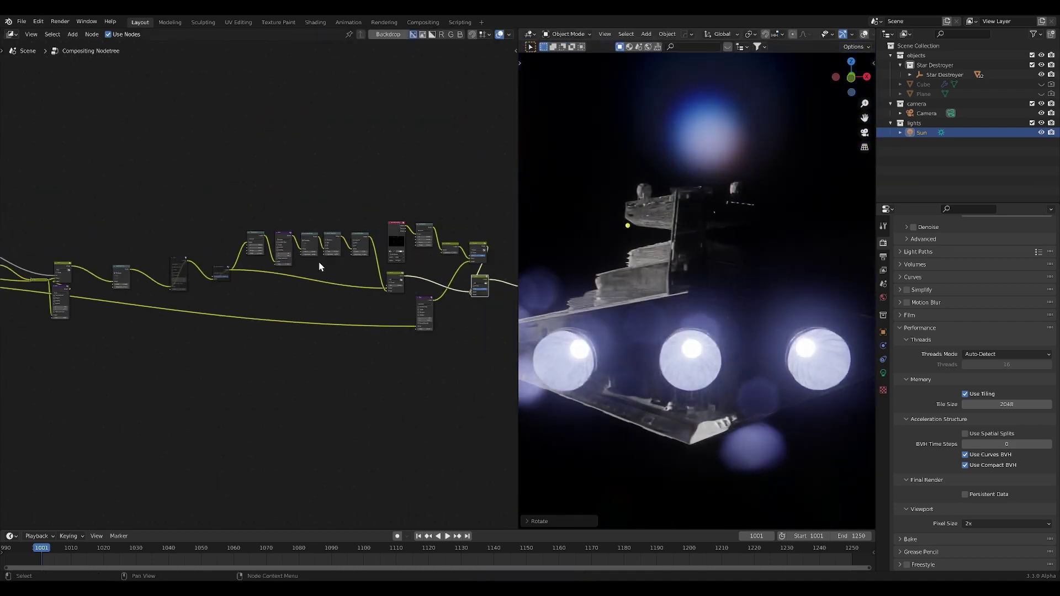
scroll(47, 200, down, 2)
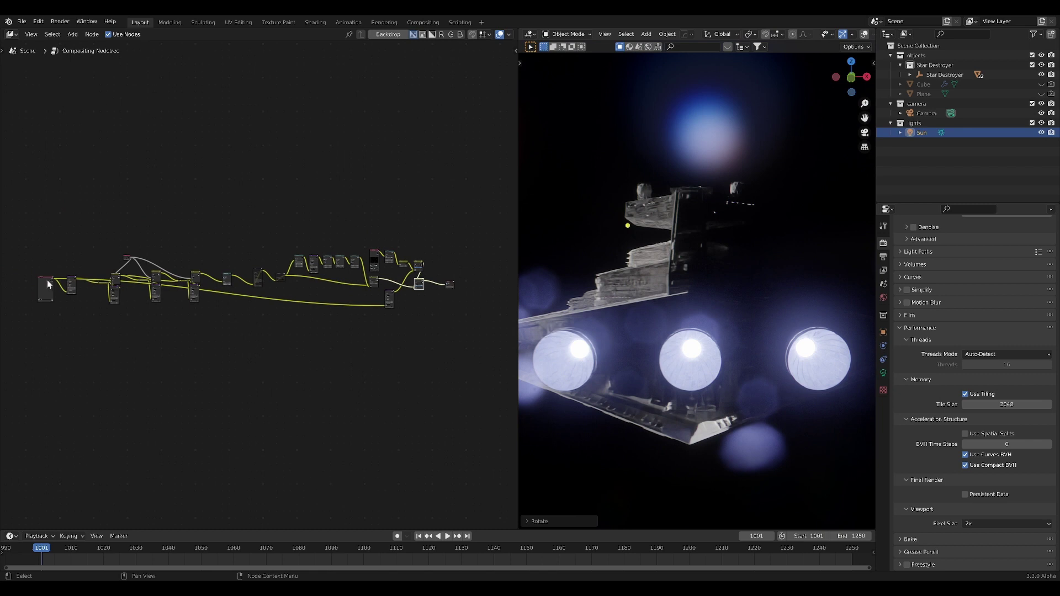
Move the Composite node well below the existing node tree and place a duplicate Render Layers node to its left
drag(44, 288, 51, 420)
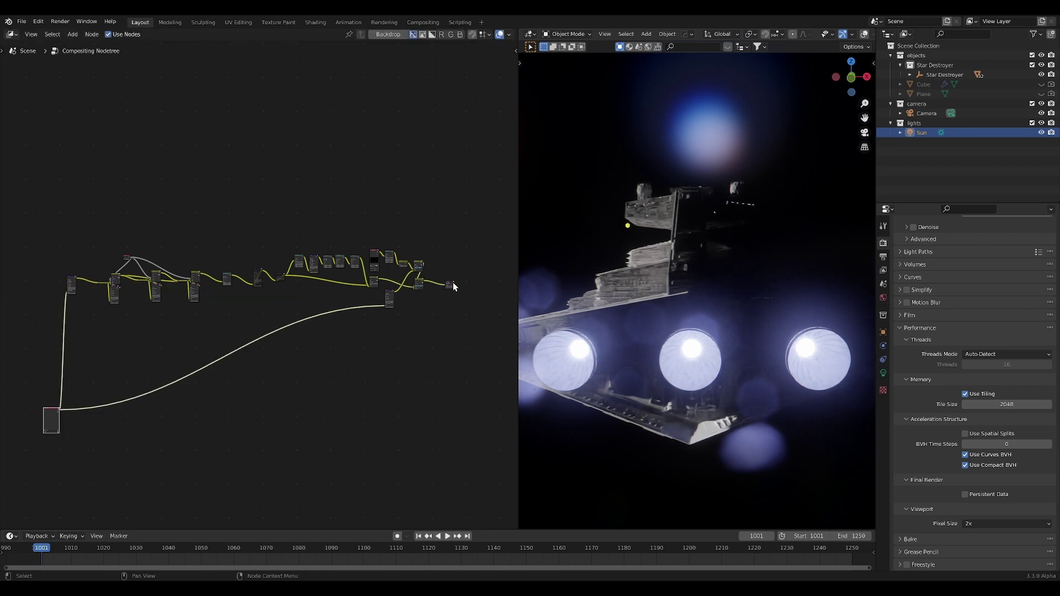
drag(452, 280, 437, 332)
key(g)
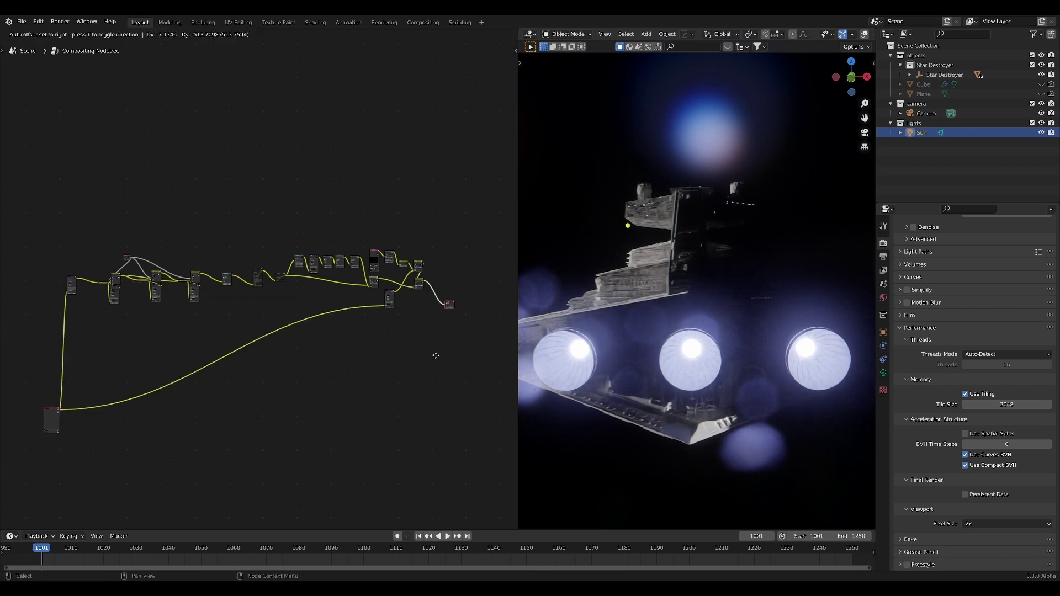
click(430, 418)
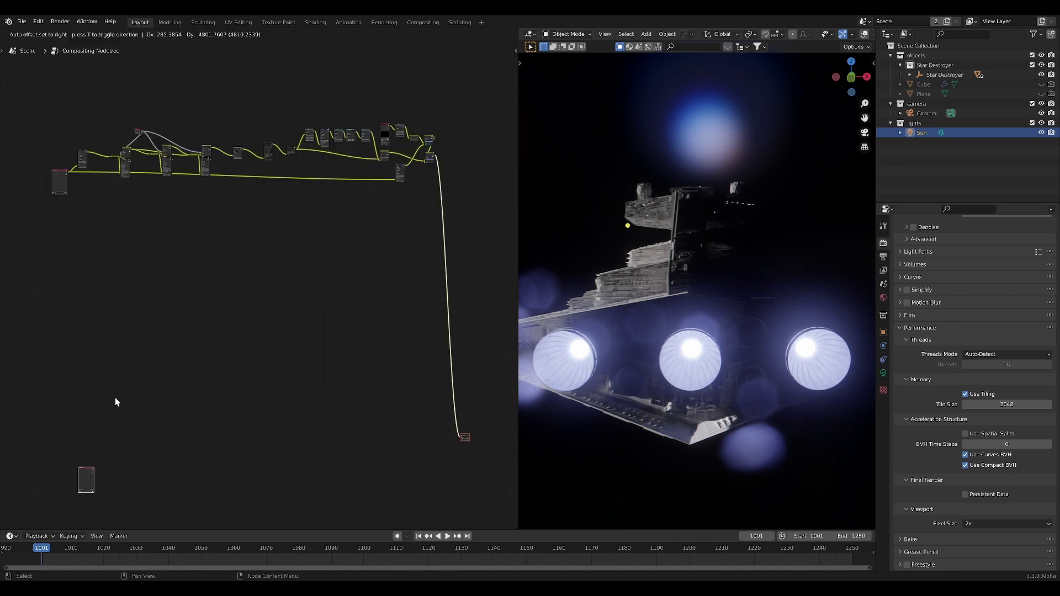
click(115, 402)
Cut the Composite node's link to the old tree and connect the duplicate Render Layers node's Image output to it
ctrl+right_drag(296, 366, 515, 287)
middle_drag(413, 345, 412, 234)
scroll(419, 246, up, 3)
click(426, 255)
scroll(425, 255, down, 3)
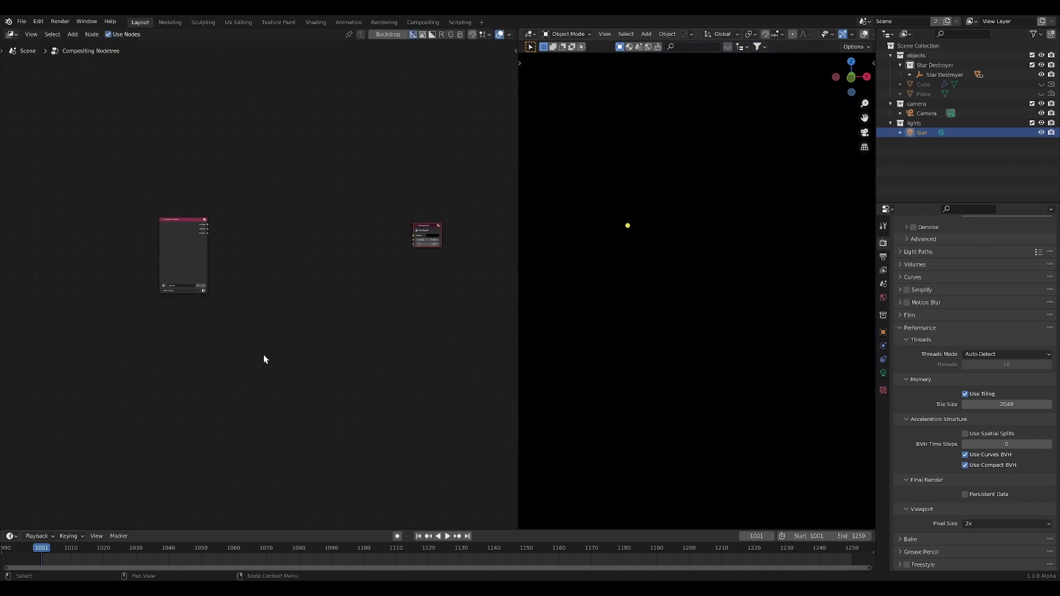
scroll(264, 355, up, 6)
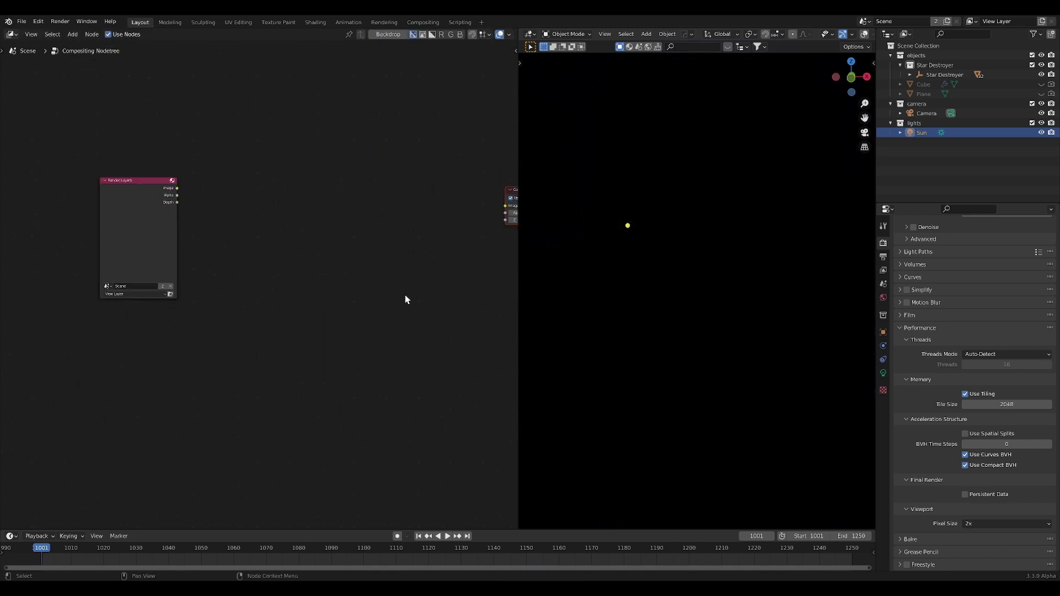
middle_drag(391, 299, 332, 351)
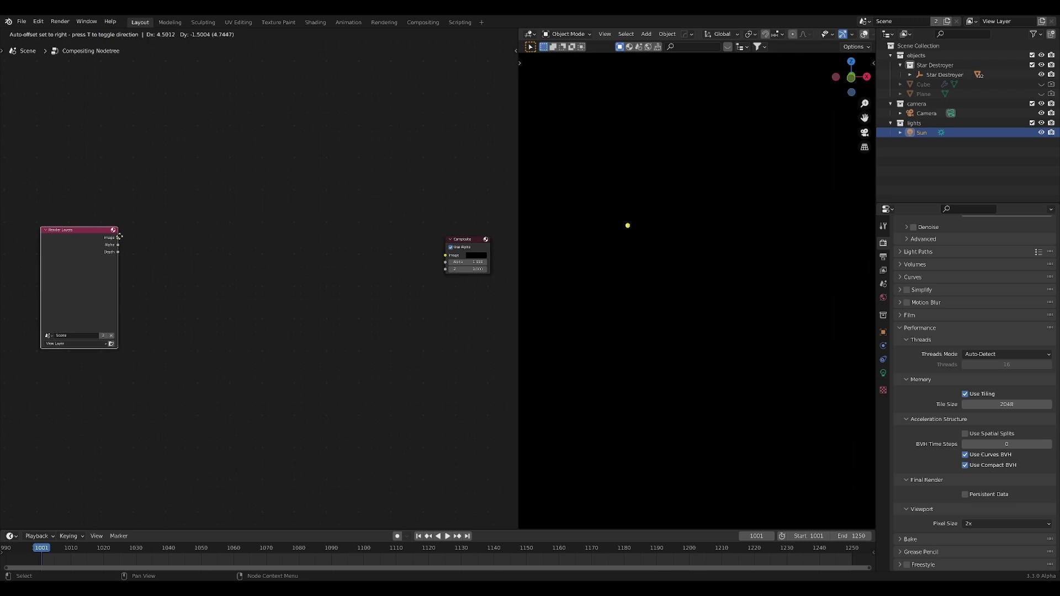
drag(117, 238, 445, 257)
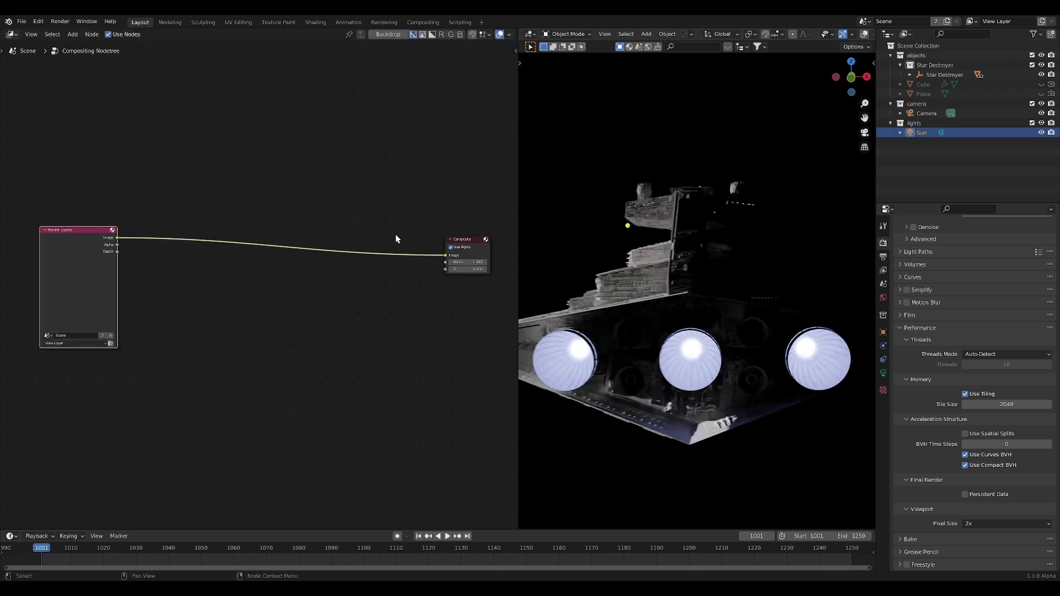
Narrow the compositor area to enlarge the 3D viewport, and view the ship at an angle from behind
drag(516, 133, 401, 132)
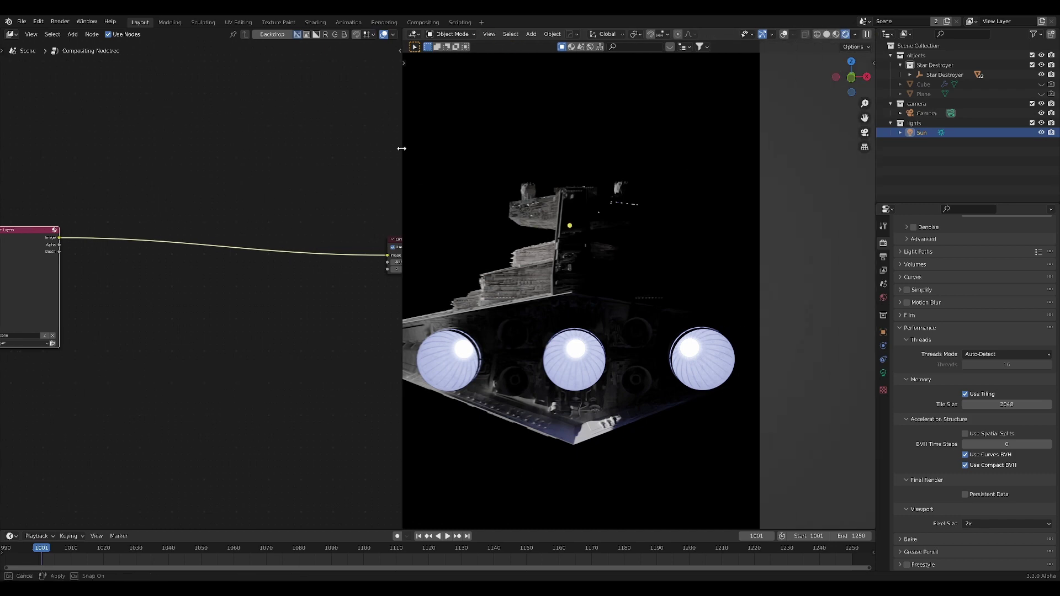
middle_drag(602, 244, 650, 275)
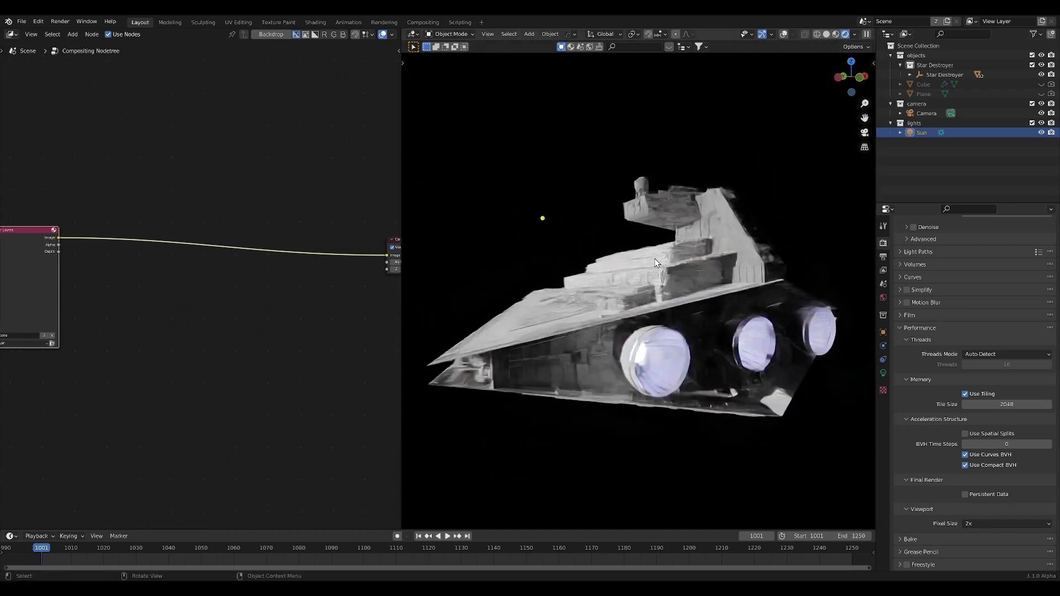
middle_drag(234, 263, 281, 243)
Insert a Blur node on the link between the Render Layers and Composite nodes
key(shift+a)
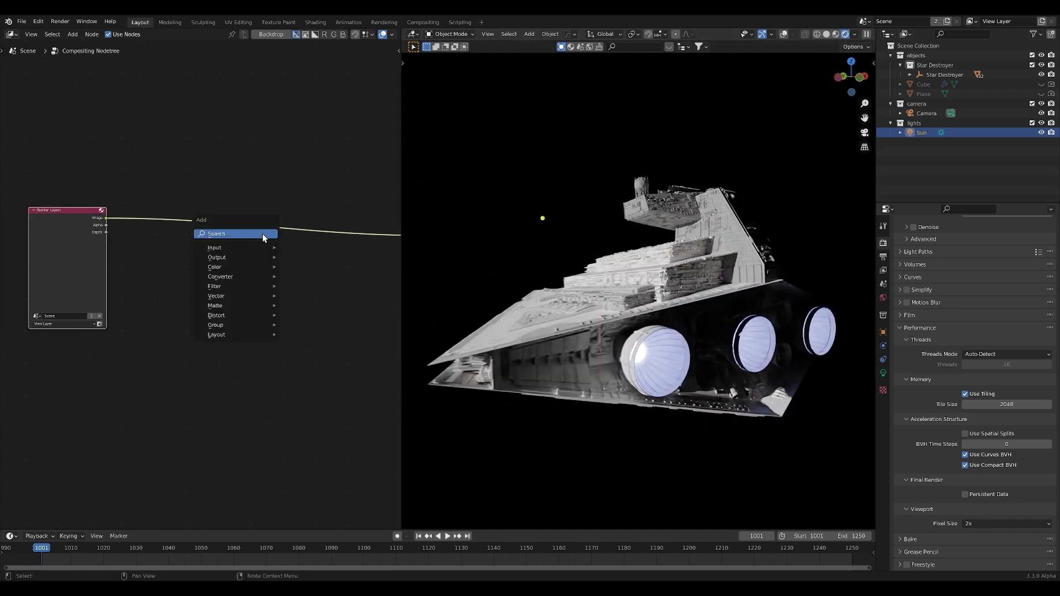
text(blur)
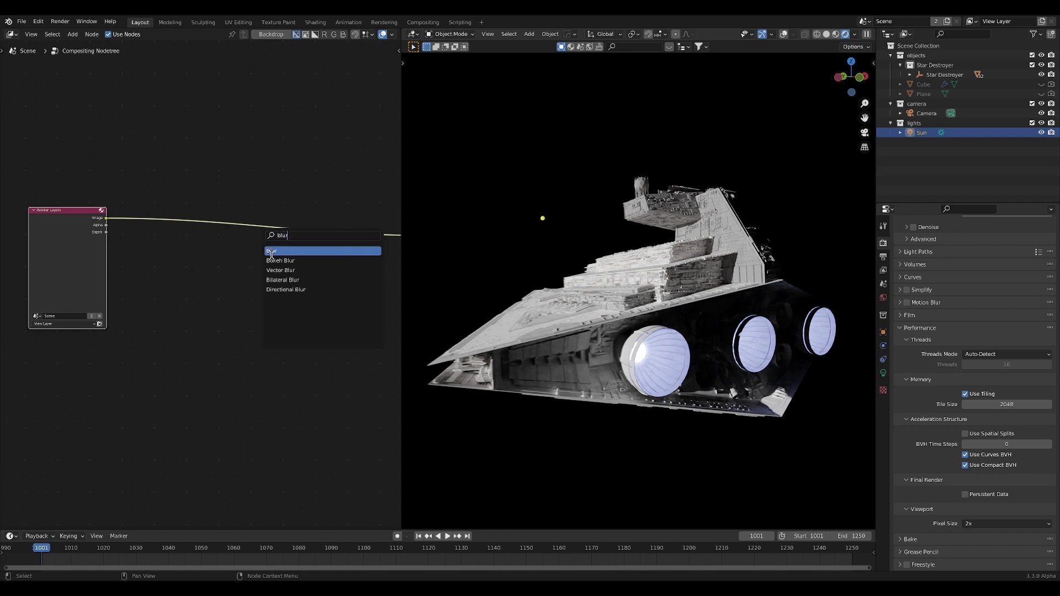
key(Return)
click(226, 221)
Set the Blur node's X and Y to 71 and inspect the blurred ship from another angle
scroll(226, 222, up, 2)
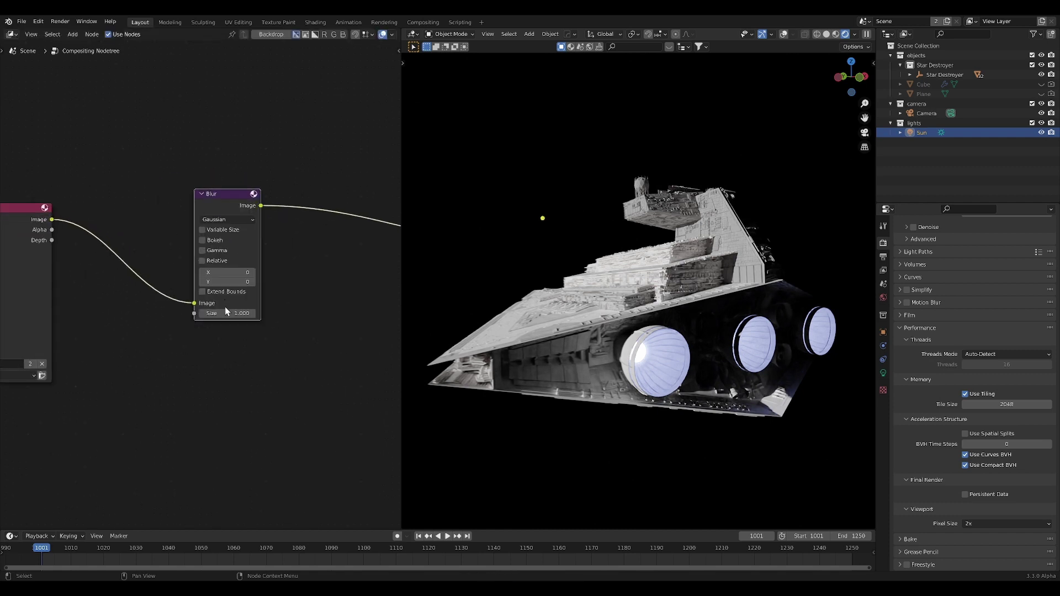
drag(234, 282, 271, 273)
middle_drag(554, 287, 633, 347)
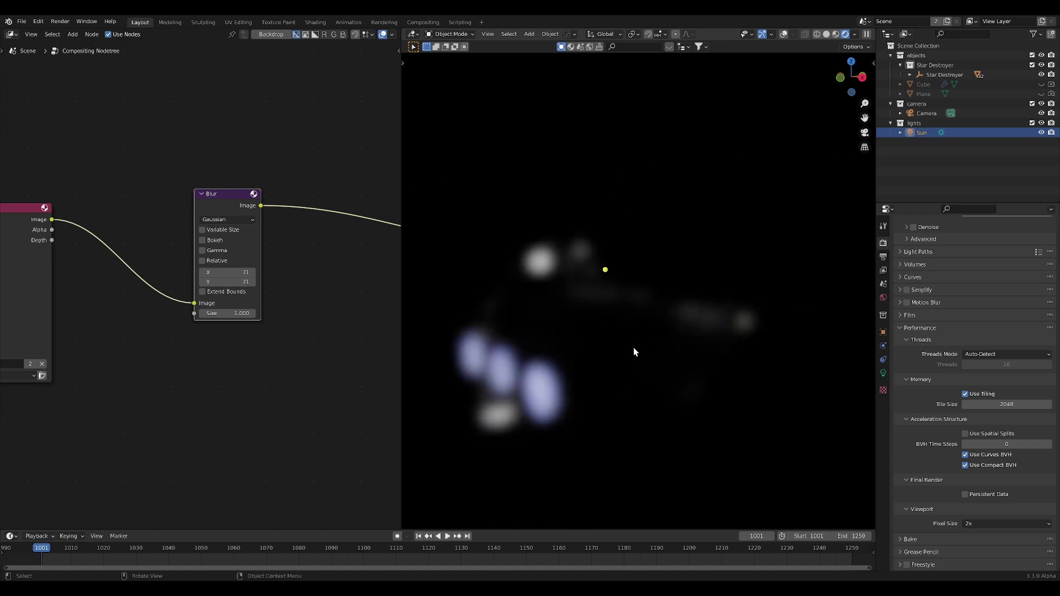
Set the Blur node's X to 1764 and Y to 0 for a horizontal streak across the viewport
drag(234, 273, 191, 272)
drag(234, 282, 386, 272)
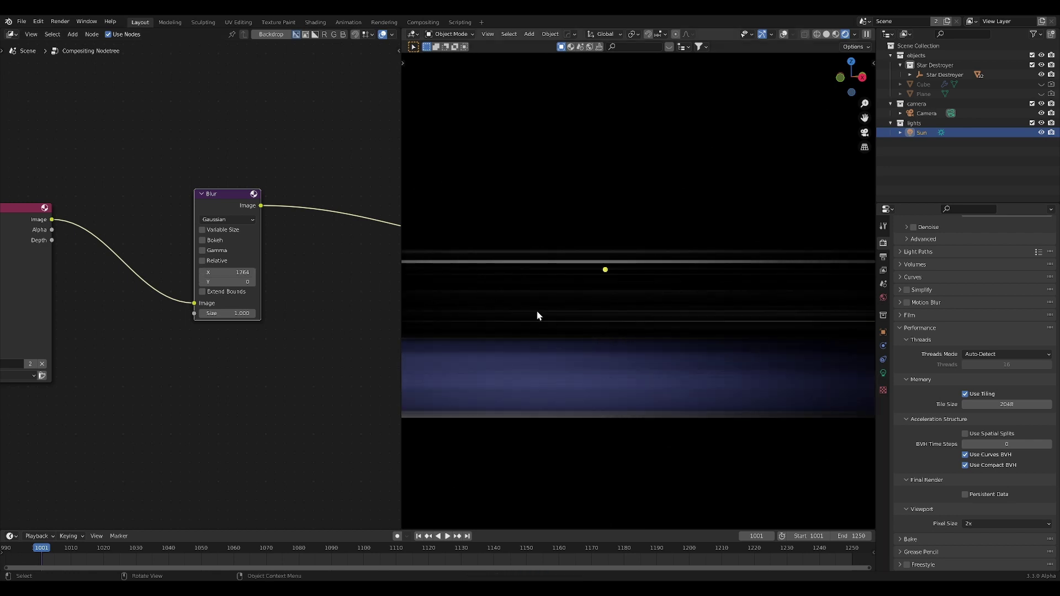
middle_drag(536, 312, 604, 332)
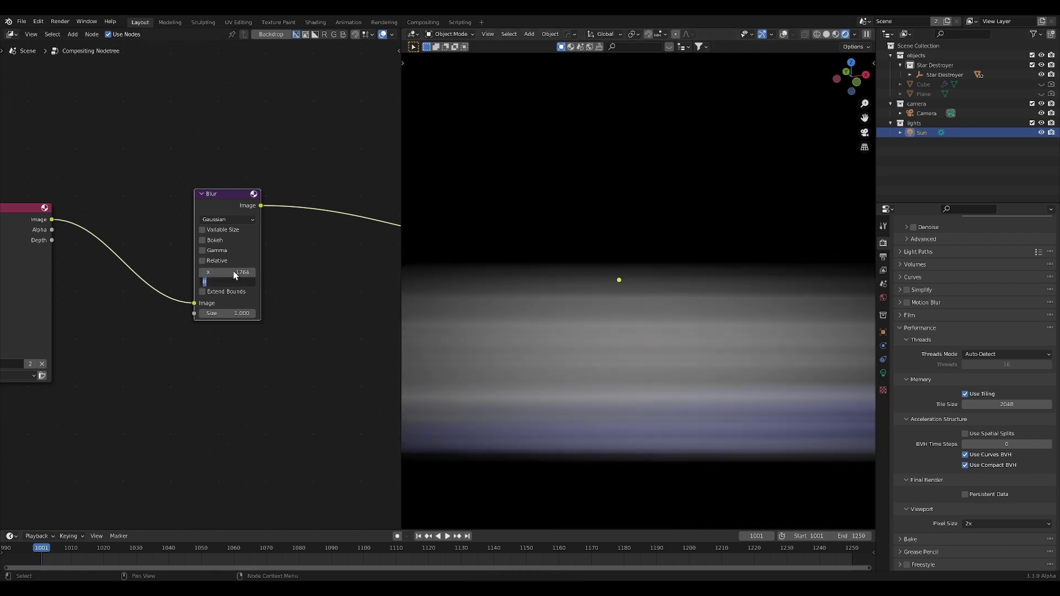
Reduce the Blur node's X to 1000 and further to 590, checking each horizontal streak from a different angle
click(232, 272)
text(1000)
key(Return)
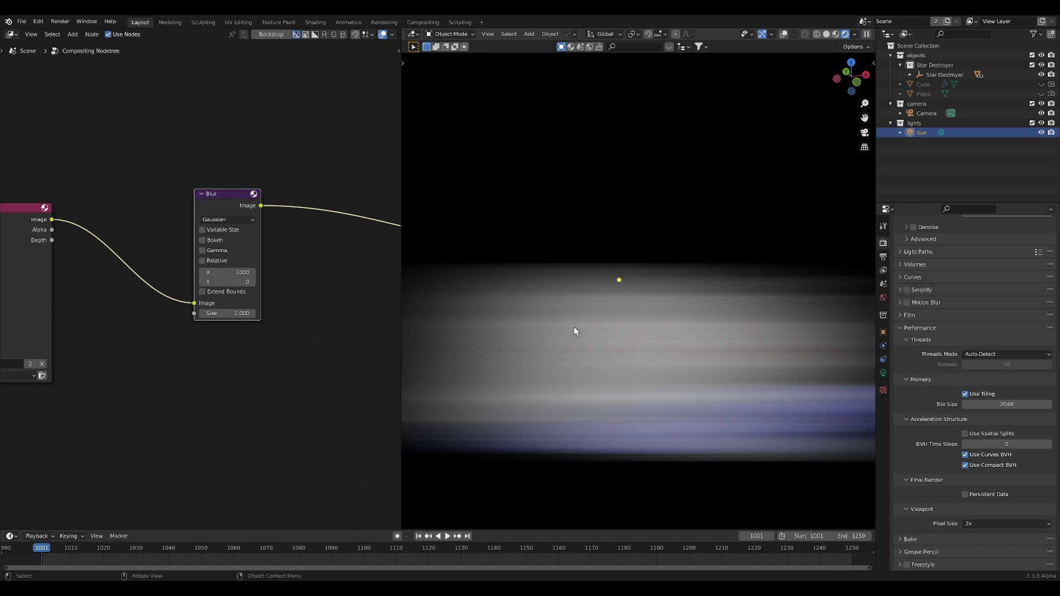
middle_drag(575, 329, 596, 324)
click(232, 272)
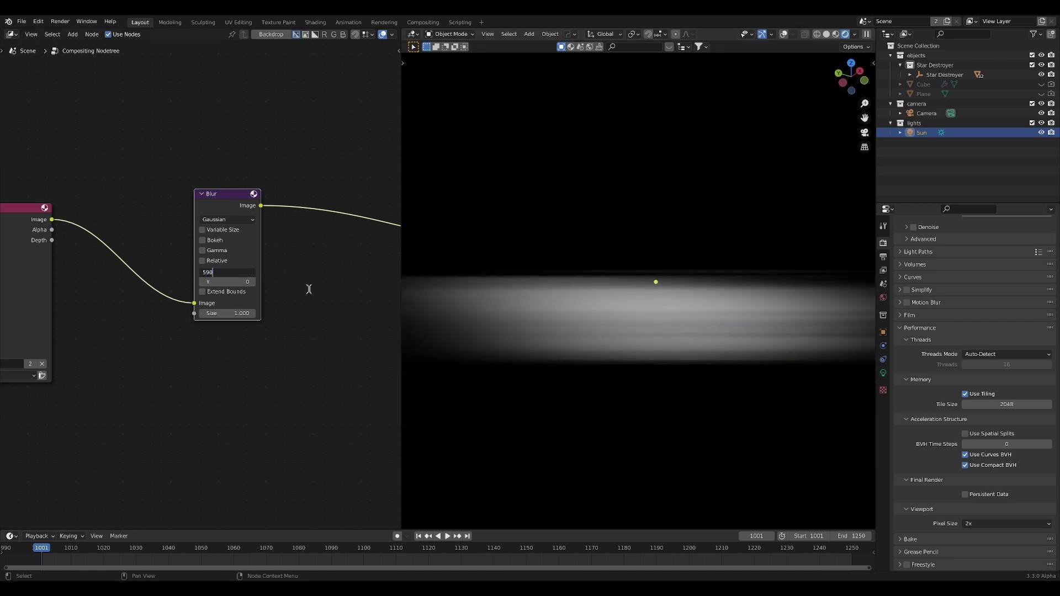
key(Return)
middle_drag(601, 305, 628, 323)
Set both the X and Y of the Blur node to 42 for an even blur, and shift the node slightly
drag(230, 272, 230, 283)
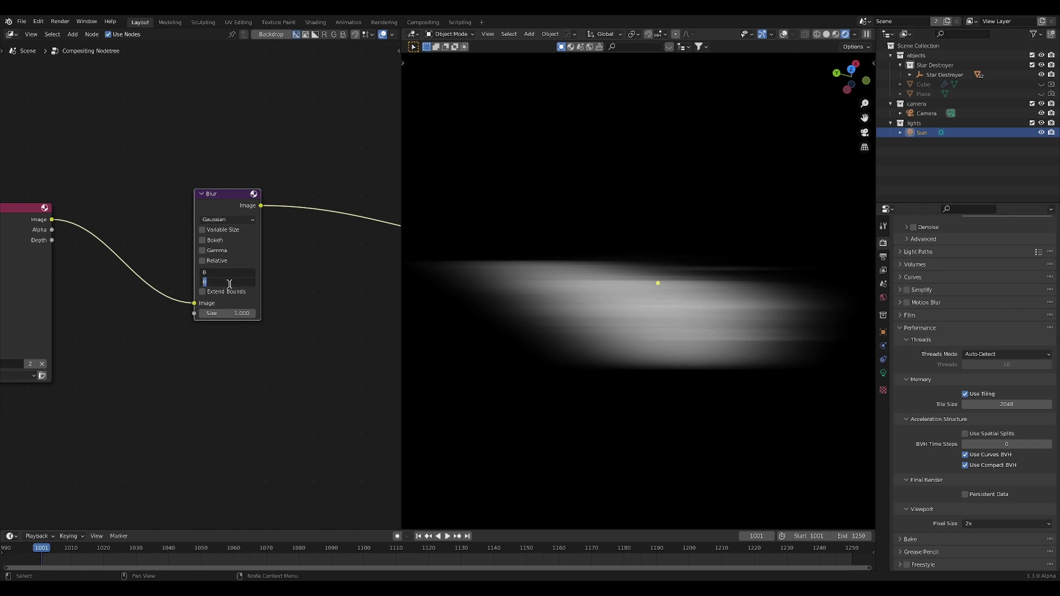
text(5)
key(Return)
drag(250, 213, 229, 223)
middle_drag(543, 298, 472, 299)
scroll(535, 270, up, 5)
drag(202, 292, 223, 282)
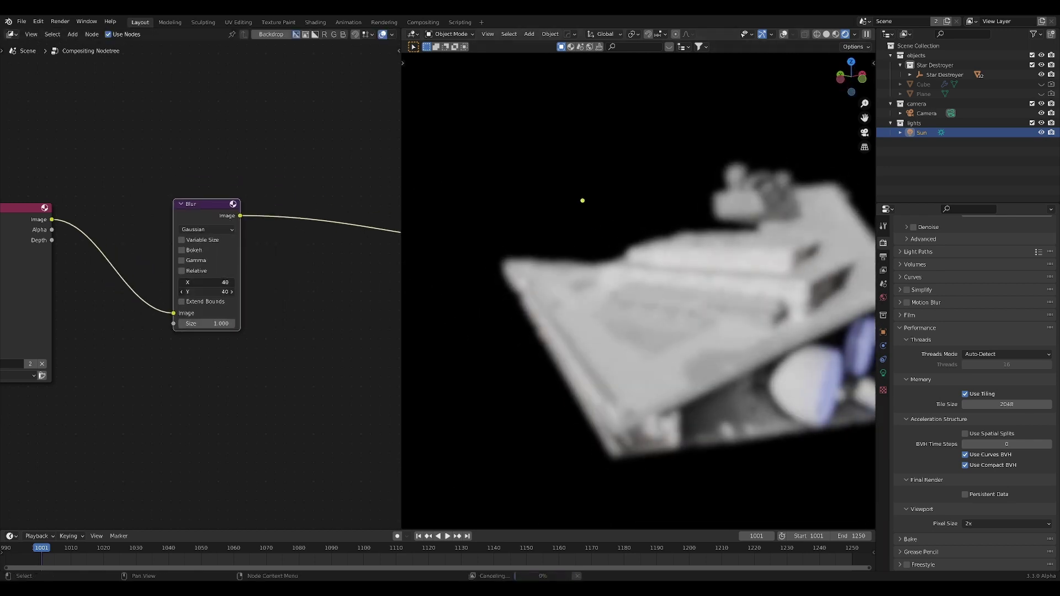
Insert a Mix node after the Blur node and set its blend mode to Add
middle_drag(323, 274, 247, 231)
key(shift+a)
text(smix)
key(Return)
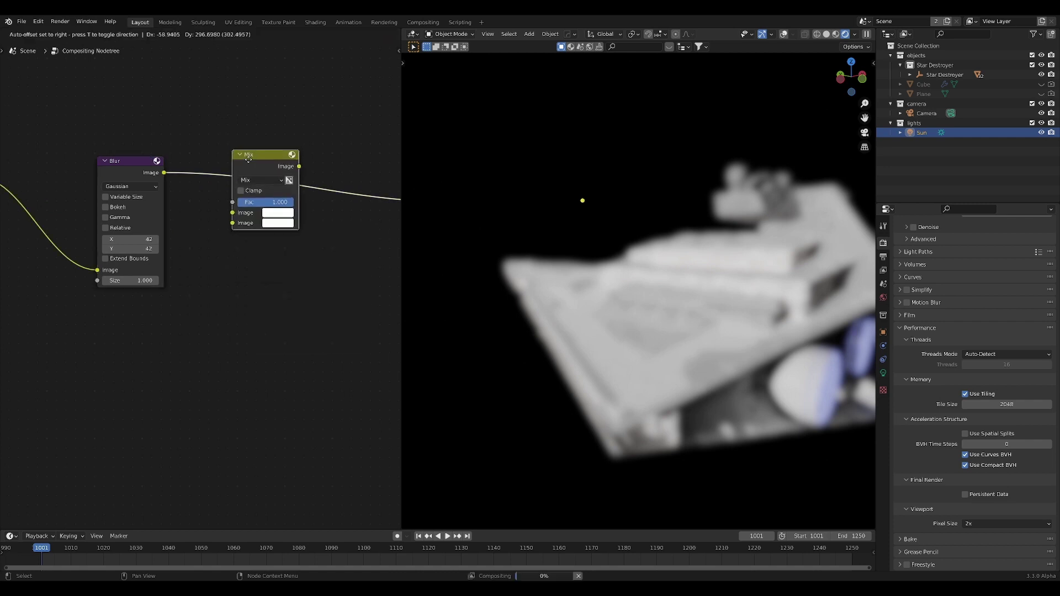
click(264, 191)
click(265, 191)
click(254, 285)
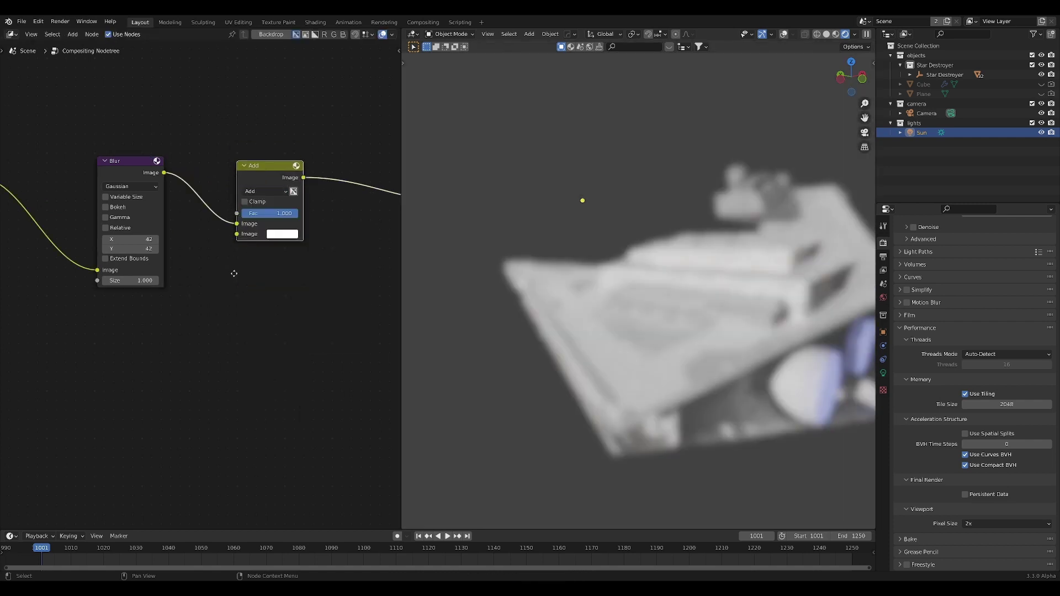
Connect the unblurred render image to the Add node's first image input and the Blur output to its second
middle_drag(232, 273, 273, 291)
scroll(274, 291, down, 2)
drag(54, 211, 278, 259)
drag(183, 200, 218, 275)
middle_drag(218, 275, 150, 275)
middle_drag(637, 336, 549, 334)
Lower the Add node's factor to about 0.08 and set the Blur node's X and Y to 15, checking the glow up close
drag(259, 240, 149, 333)
text(15)
key(Return)
scroll(548, 340, up, 6)
middle_drag(563, 350, 597, 370)
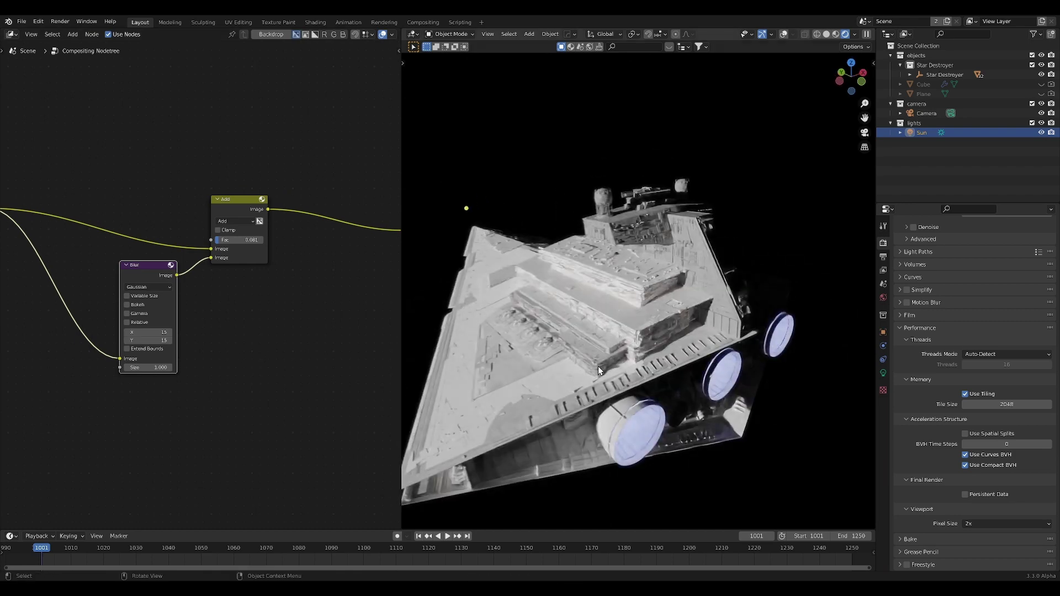
middle_drag(643, 429, 621, 412)
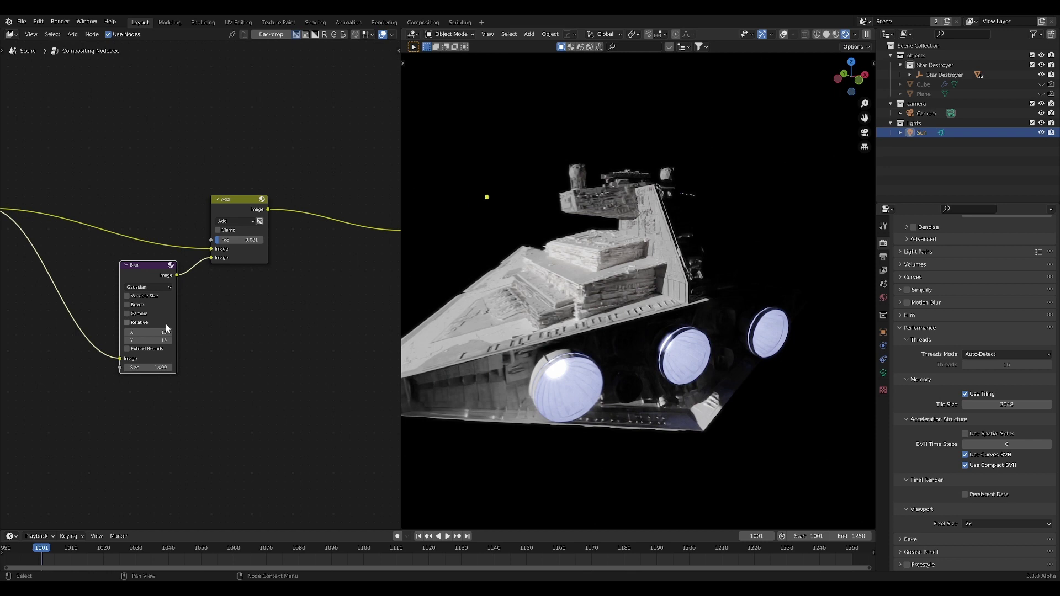
Set the Add node's factor to 0.100, nudge the Blur node, and orbit to the ship's engines
drag(236, 239, 255, 240)
right_click(255, 240)
key(Return)
drag(159, 267, 158, 263)
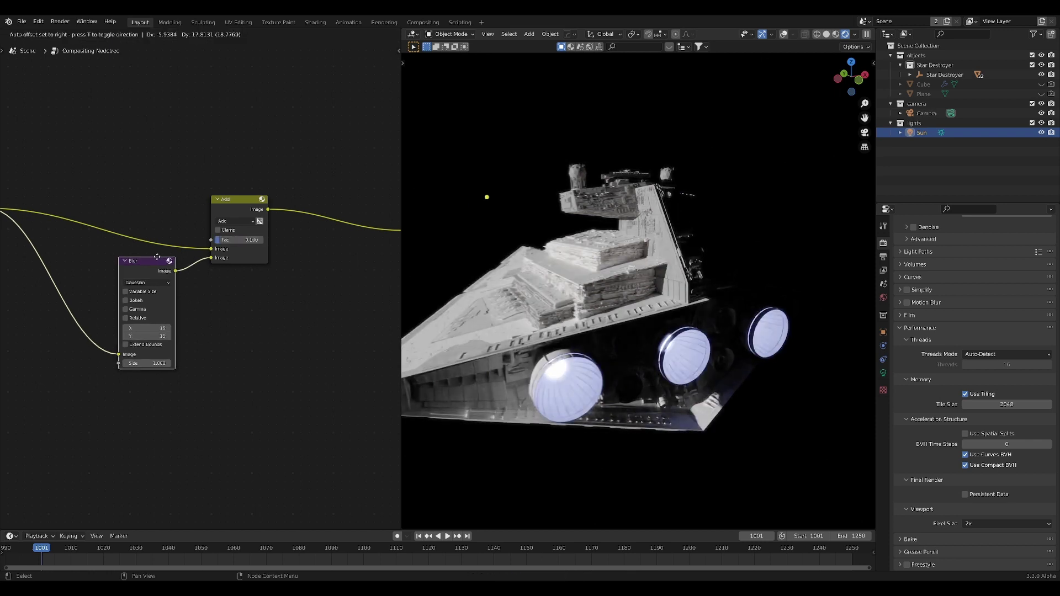
middle_drag(433, 317, 665, 339)
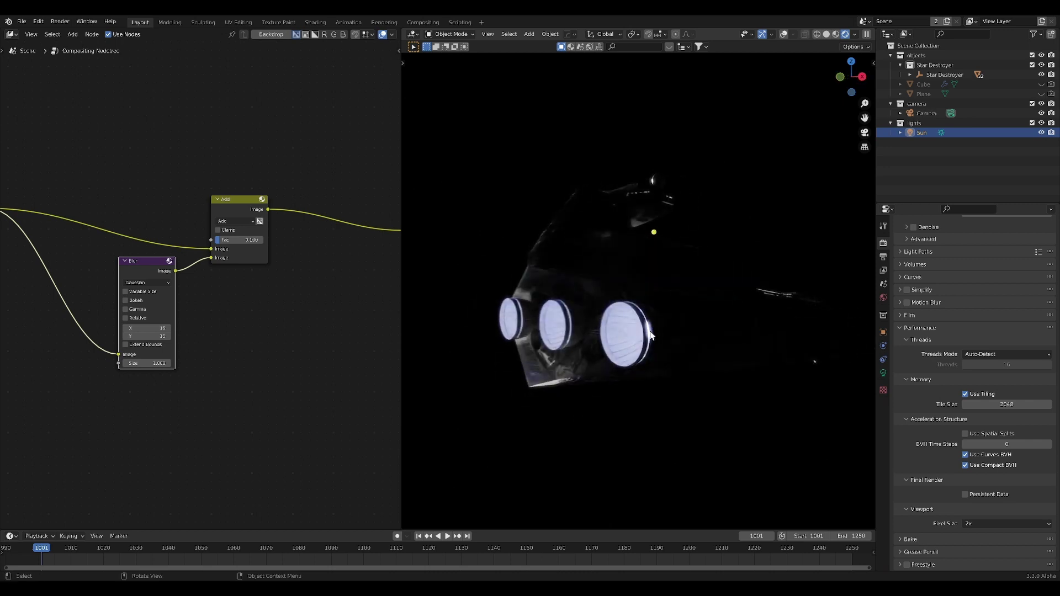
Move the render input, Blur and Add nodes away from the Composite node to make room for more nodes
scroll(169, 273, down, 3)
drag(131, 177, 267, 330)
scroll(258, 319, down, 7)
scroll(232, 303, down, 4)
middle_drag(232, 303, 271, 305)
drag(109, 221, 322, 395)
key(g)
right_click(284, 365)
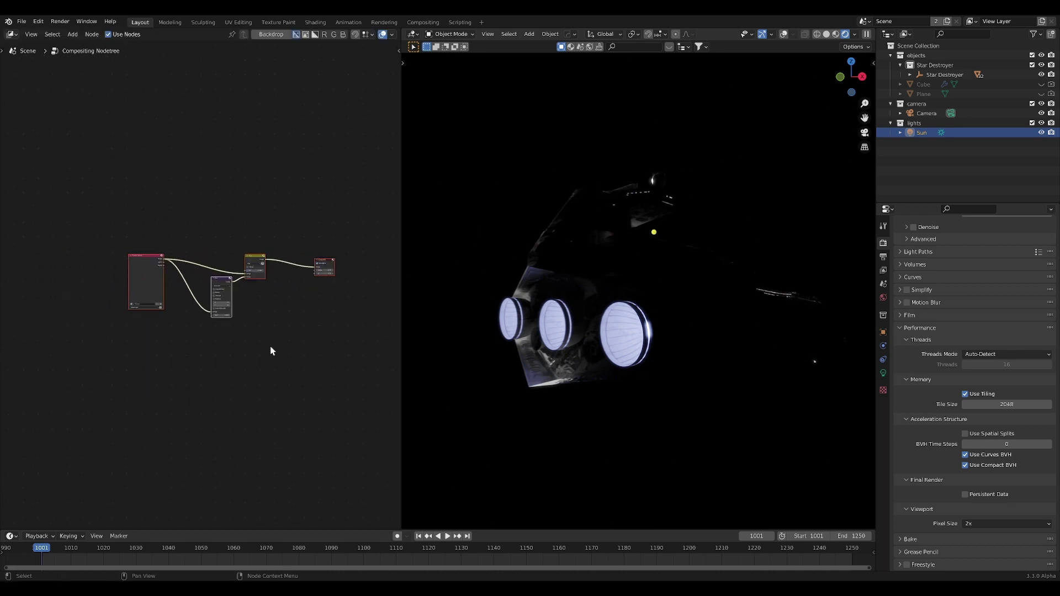
drag(104, 204, 276, 371)
key(g)
click(92, 367)
scroll(158, 328, up, 7)
middle_drag(158, 328, 293, 360)
Duplicate the Blur and Add pair and feed the first Add node's output into the copied pair
drag(256, 355, 81, 231)
key(shift+d)
click(222, 226)
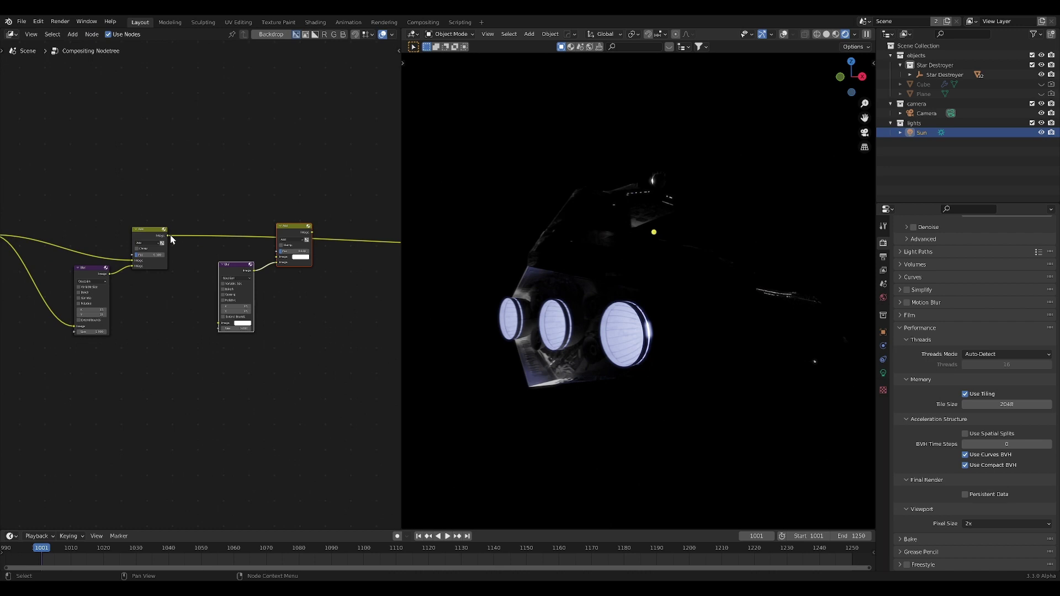
drag(167, 236, 219, 323)
scroll(246, 306, up, 2)
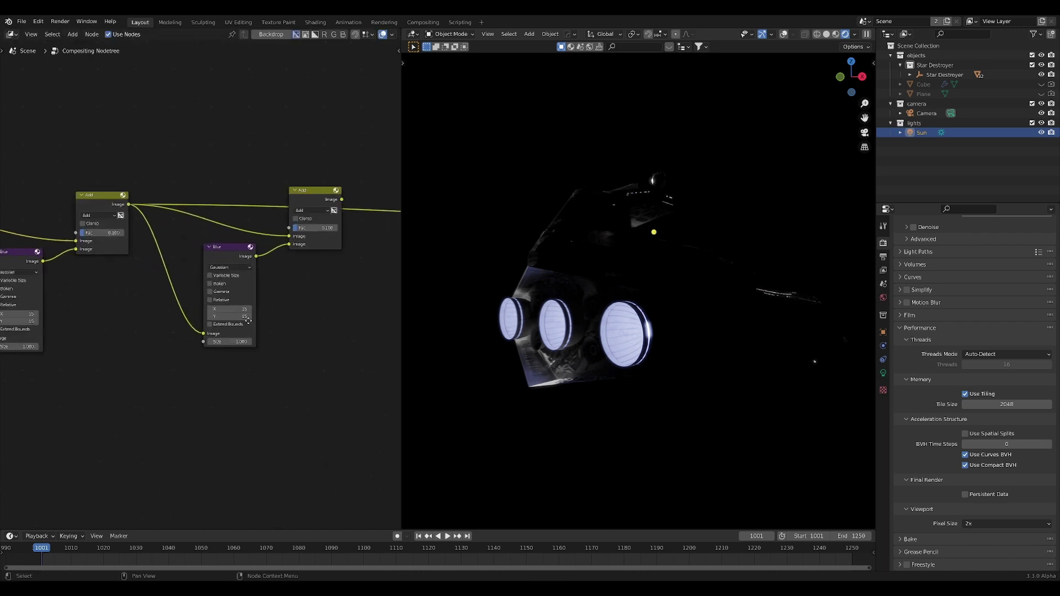
Connect the second Add node's image output to the Composite node
middle_drag(248, 321, 197, 319)
scroll(220, 314, down, 3)
middle_drag(285, 228, 128, 228)
drag(121, 223, 397, 268)
middle_drag(140, 301, 225, 291)
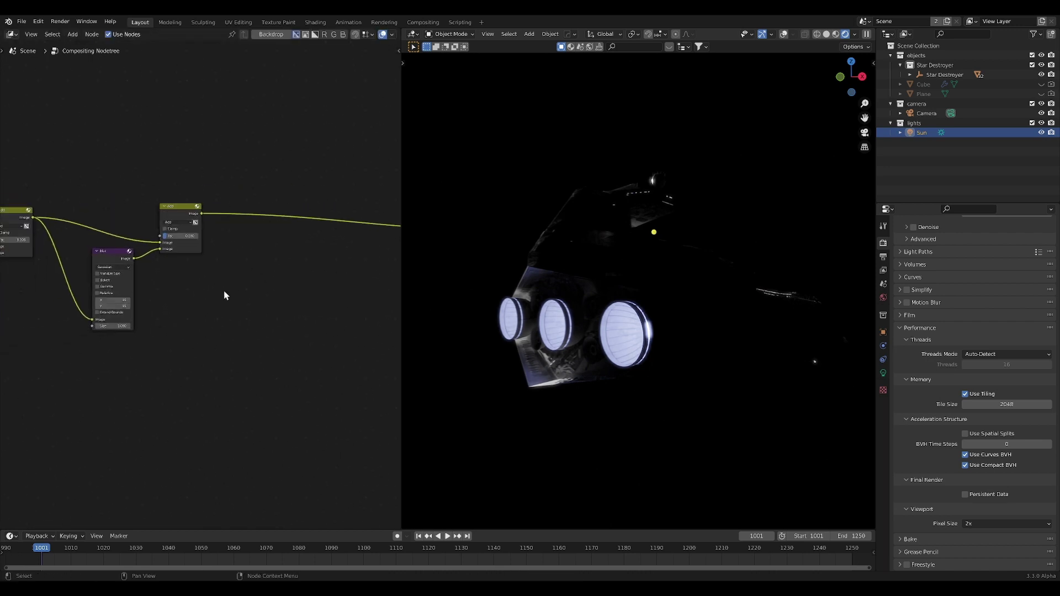
Increase the second Blur node's X and Y together in two passes for a wider glow around the engines
drag(125, 307, 125, 300)
click(123, 306)
key(Return)
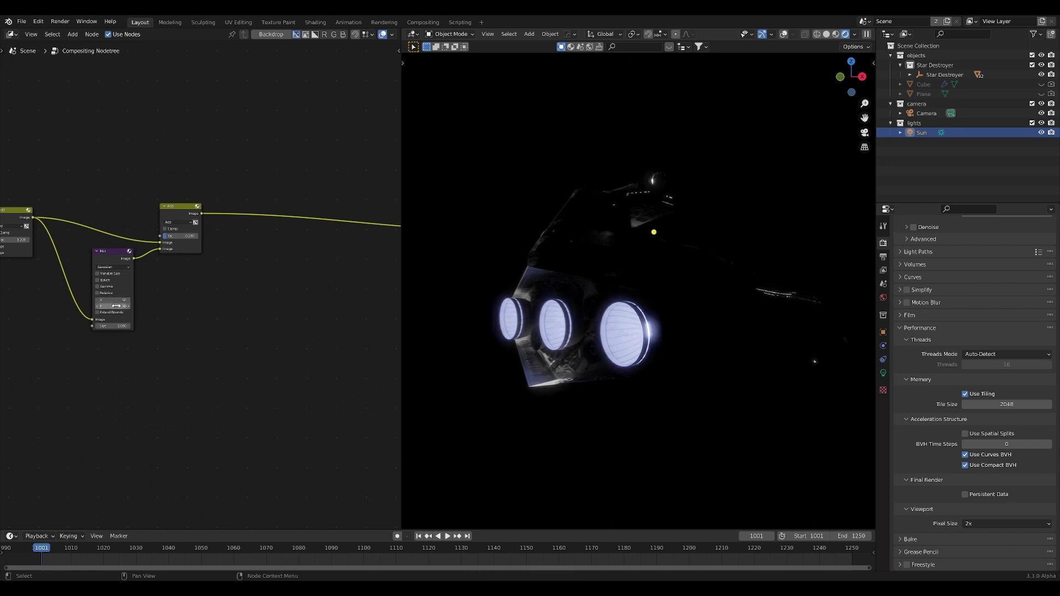
drag(116, 306, 158, 300)
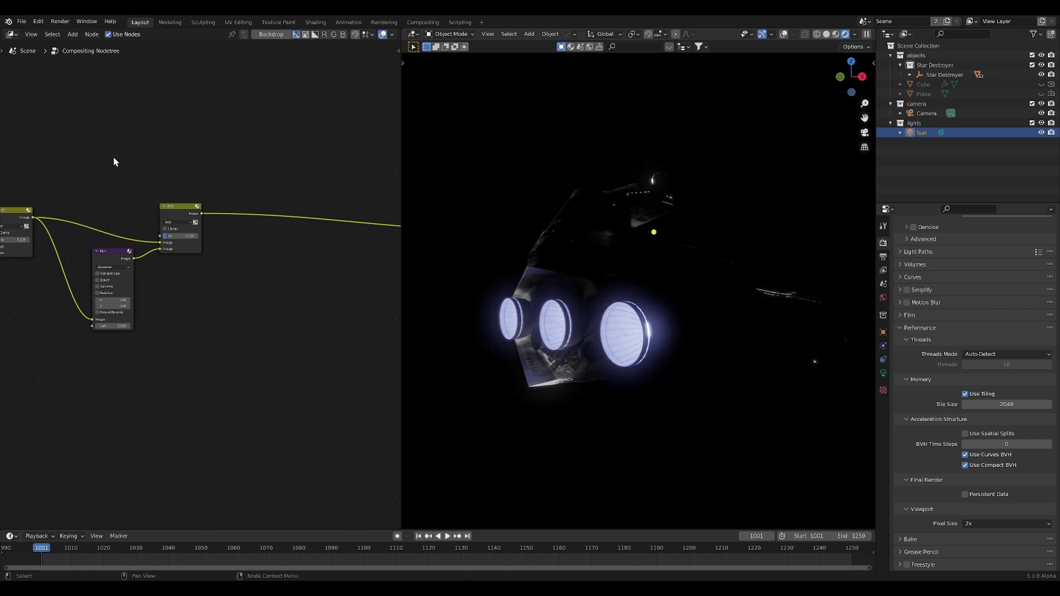
Duplicate the Blur and Add pair again, feed it from the second Add node, and connect the third Add node to the Composite node
drag(105, 154, 185, 352)
middle_drag(186, 353, 68, 360)
key(shift+d)
click(289, 359)
drag(84, 219, 214, 255)
drag(83, 220, 145, 332)
drag(256, 227, 388, 237)
middle_drag(167, 321, 177, 310)
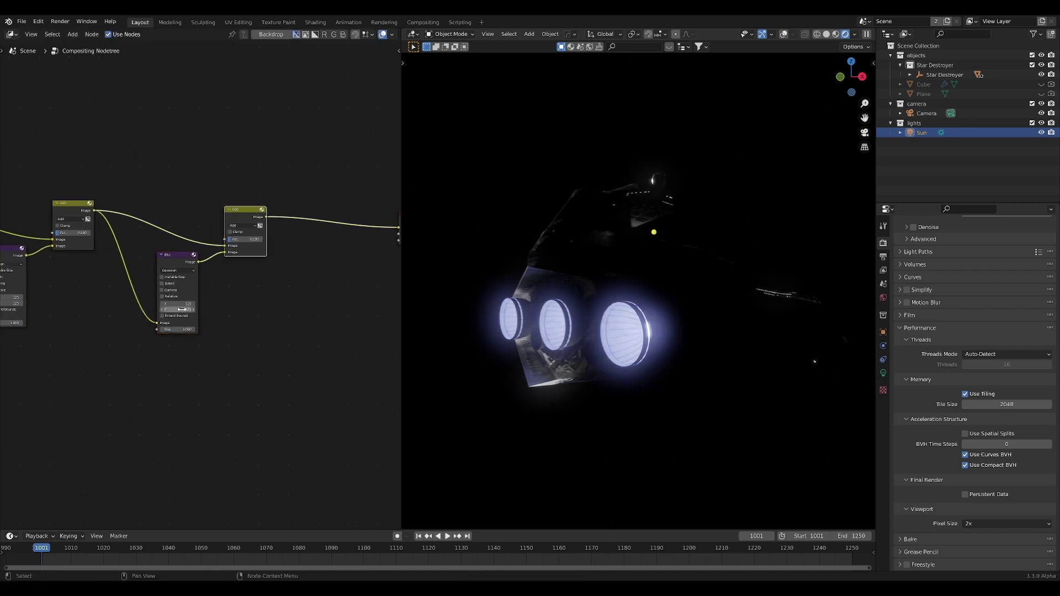
Enlarge the third Blur node's X and Y, try its Gamma and Relative options, and leave only Extend Bounds enabled
drag(177, 310, 265, 304)
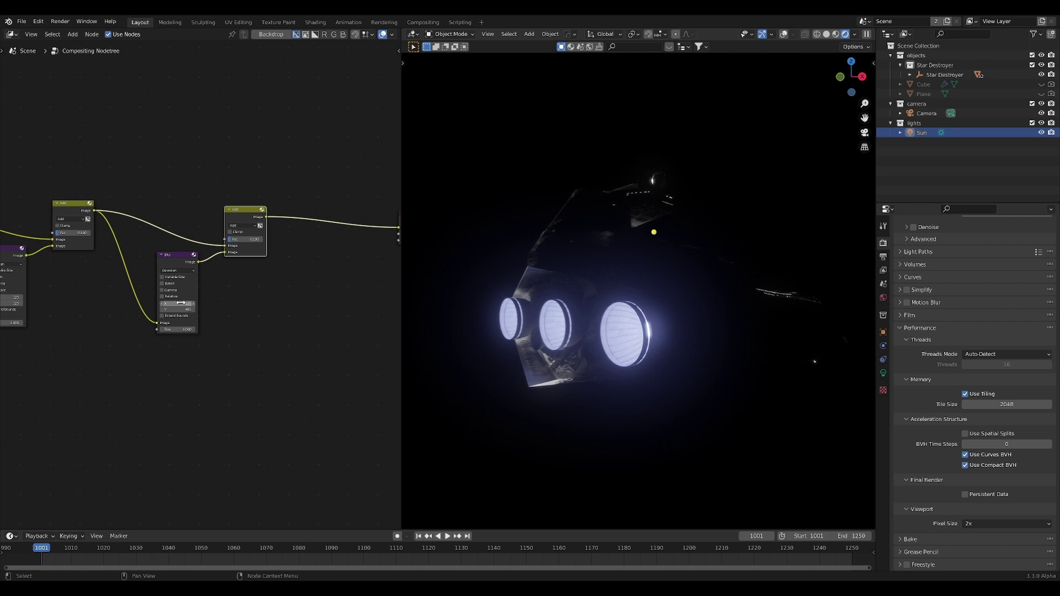
click(161, 290)
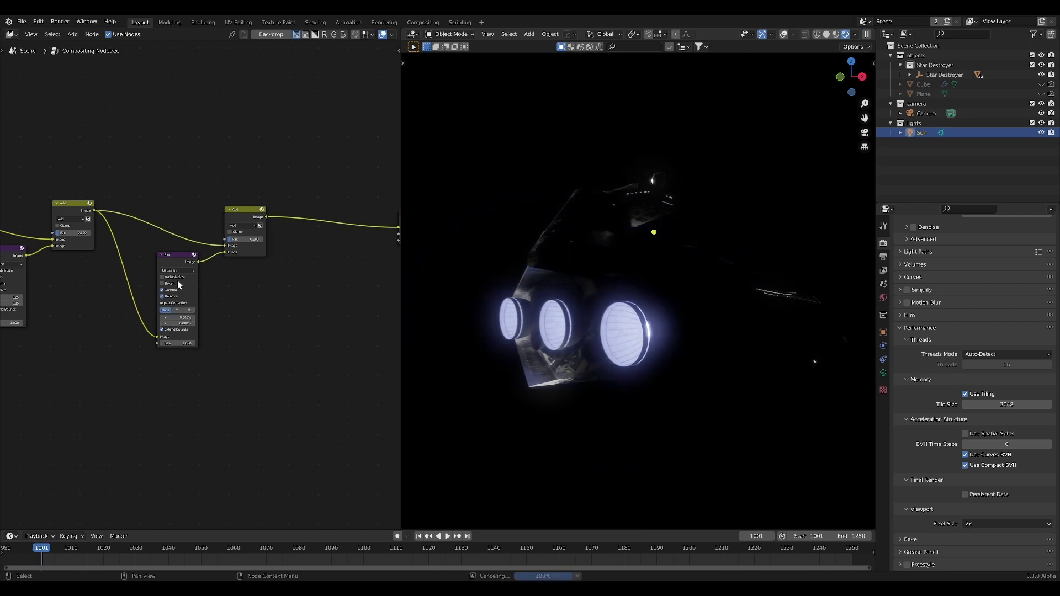
click(166, 297)
click(167, 297)
click(168, 290)
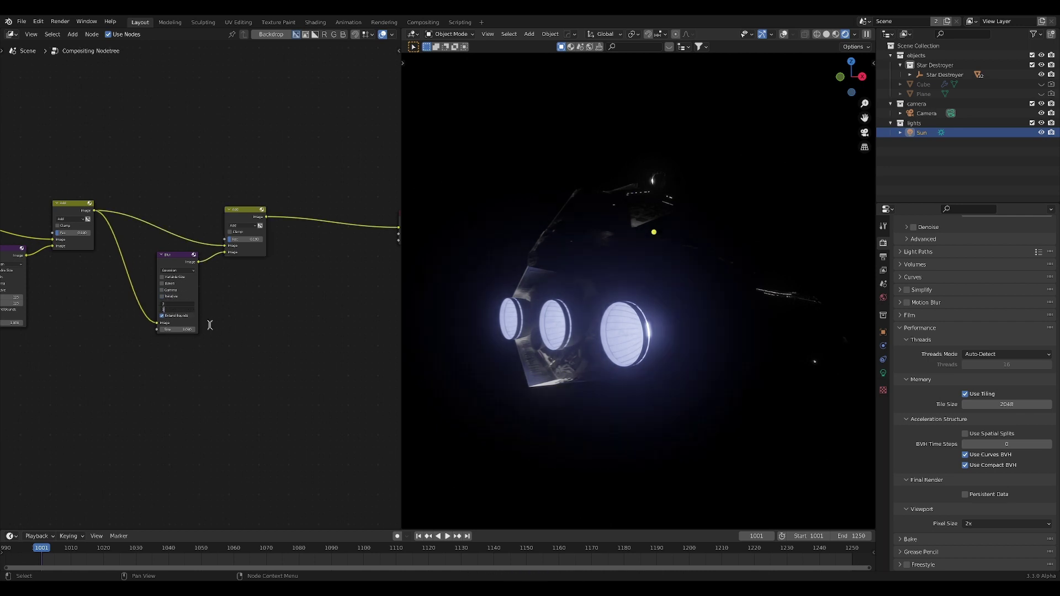
key(Return)
Reduce the third Blur node's X and Y after checking the glow from behind, and enter new X and Y sizes for the second Blur node
middle_drag(576, 346, 634, 347)
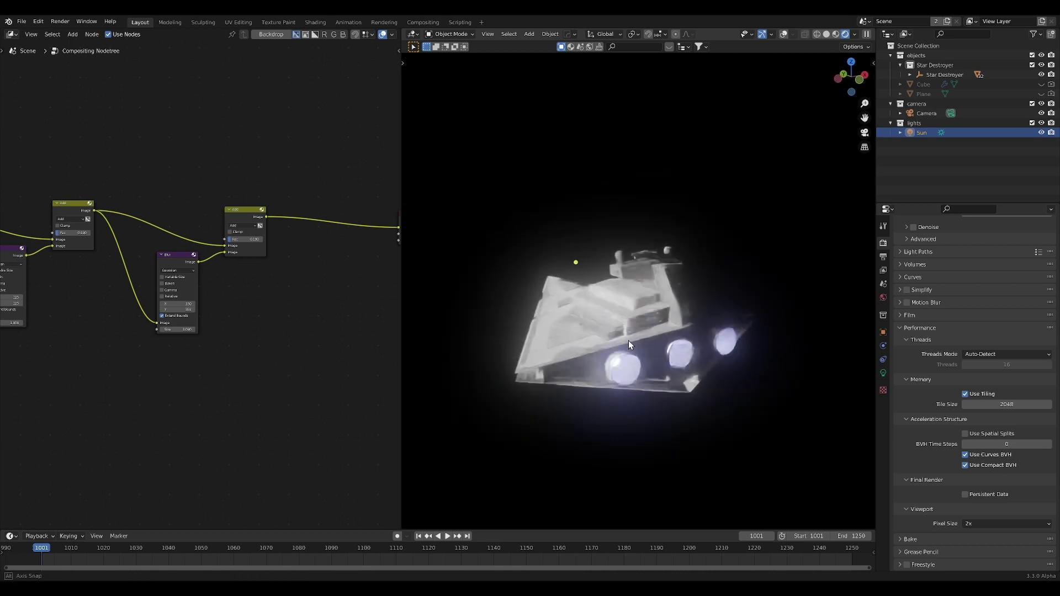
middle_drag(628, 340, 574, 316)
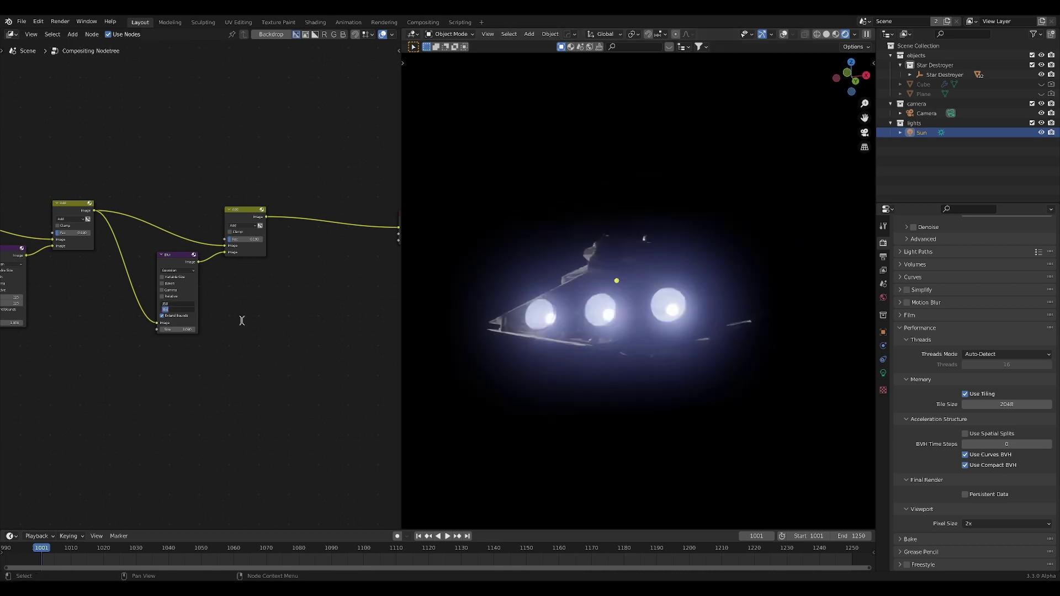
key(Return)
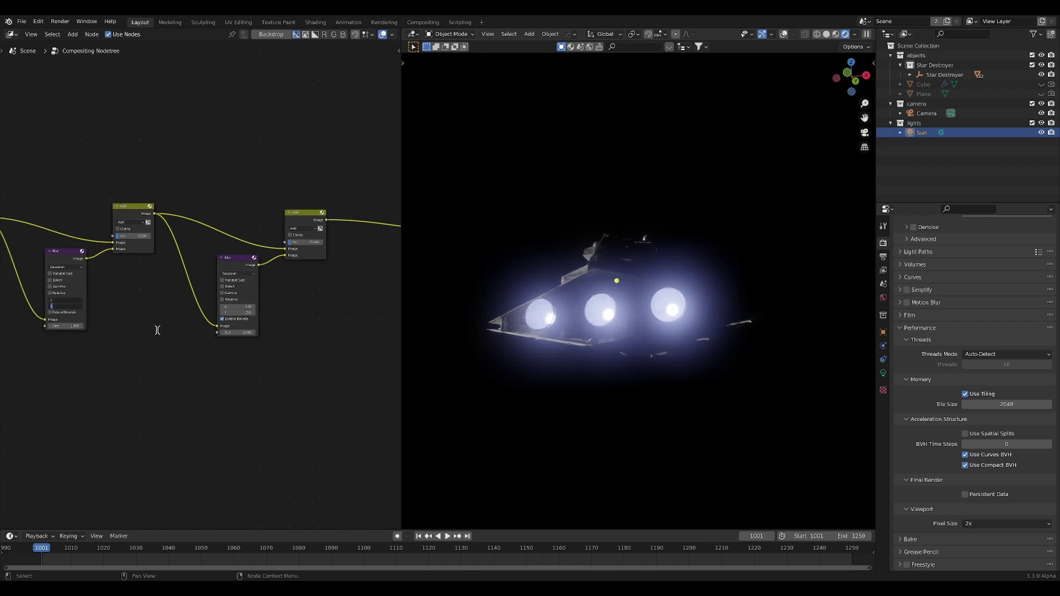
text(00)
key(Return)
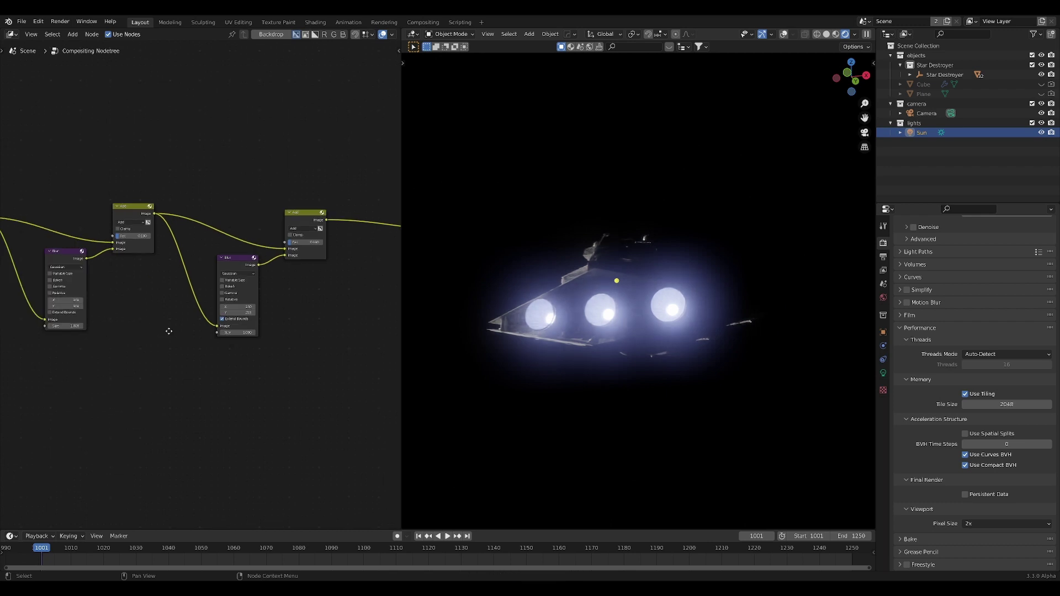
Examine the layered engine glow and the lit hull from several angles and distances
scroll(132, 340, down, 2)
middle_drag(133, 340, 209, 335)
middle_drag(611, 356, 625, 382)
middle_drag(243, 356, 197, 353)
scroll(197, 353, up, 3)
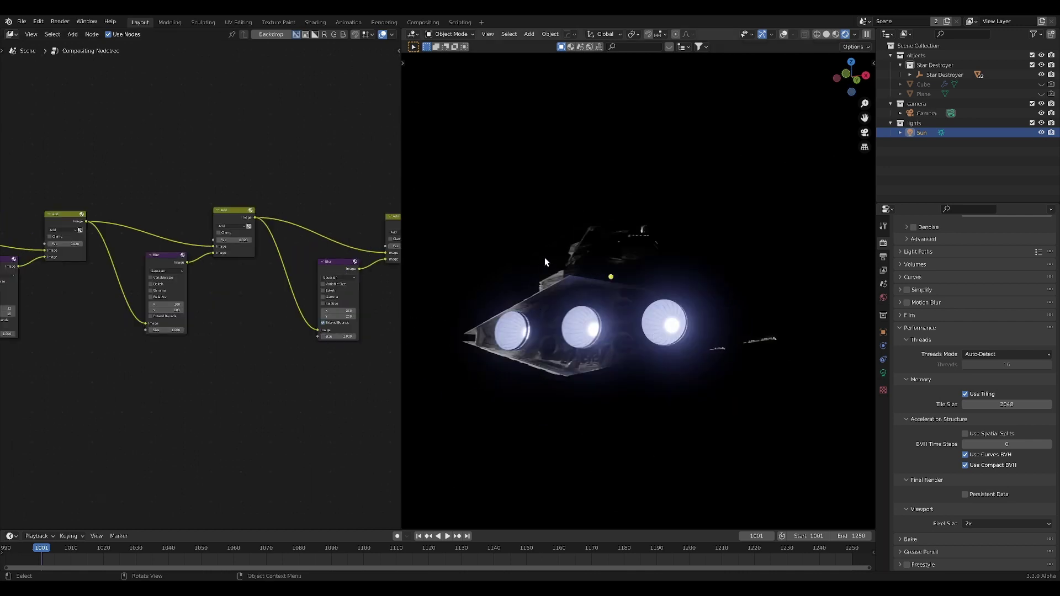
middle_drag(709, 281, 748, 337)
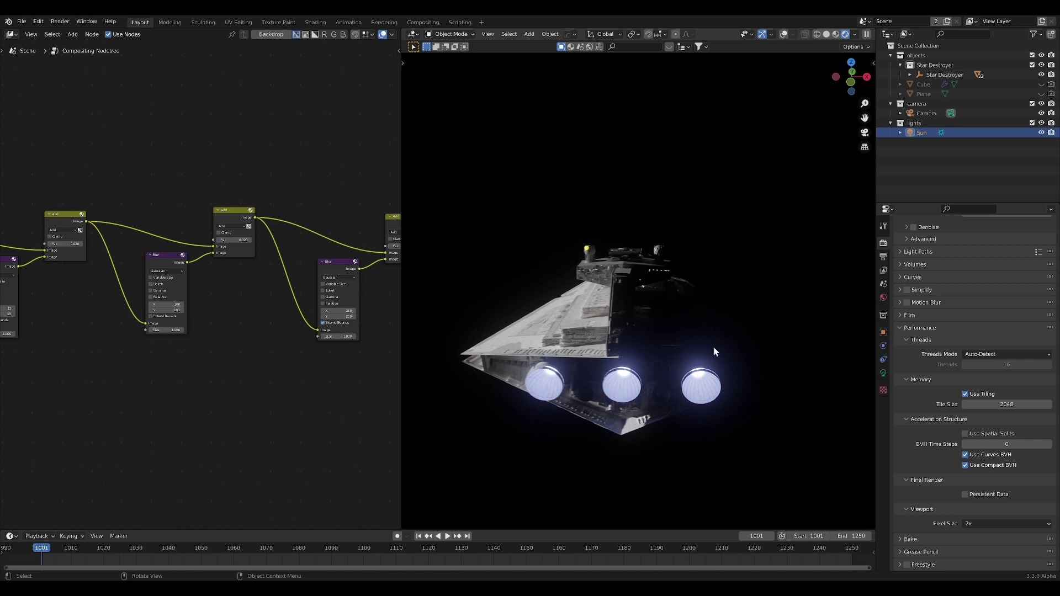
middle_drag(716, 353, 647, 351)
middle_drag(550, 376, 624, 349)
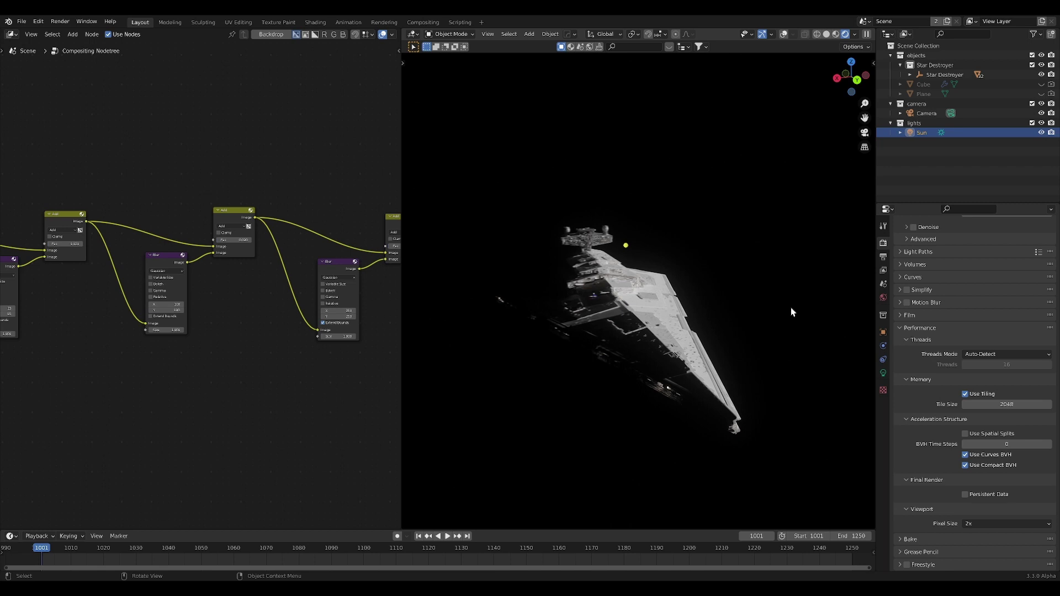
click(651, 343)
middle_drag(681, 307, 530, 279)
scroll(727, 351, up, 8)
middle_drag(728, 352, 734, 346)
scroll(734, 346, down, 4)
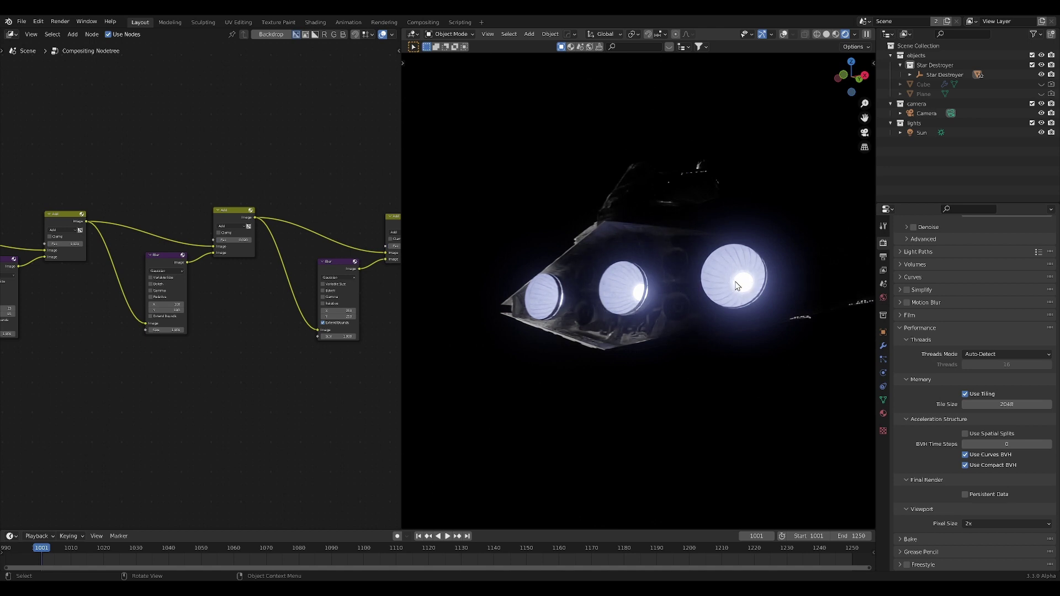
middle_drag(736, 285, 726, 305)
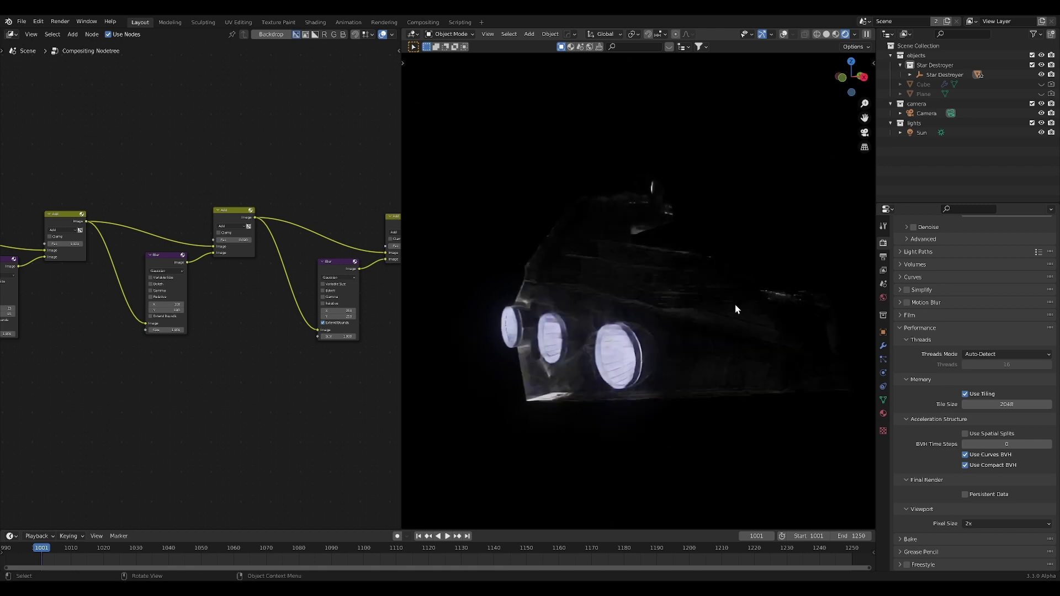
Mute and unmute all the Blur and Add nodes to compare the ship without and with the glow
middle_drag(272, 214, 45, 250)
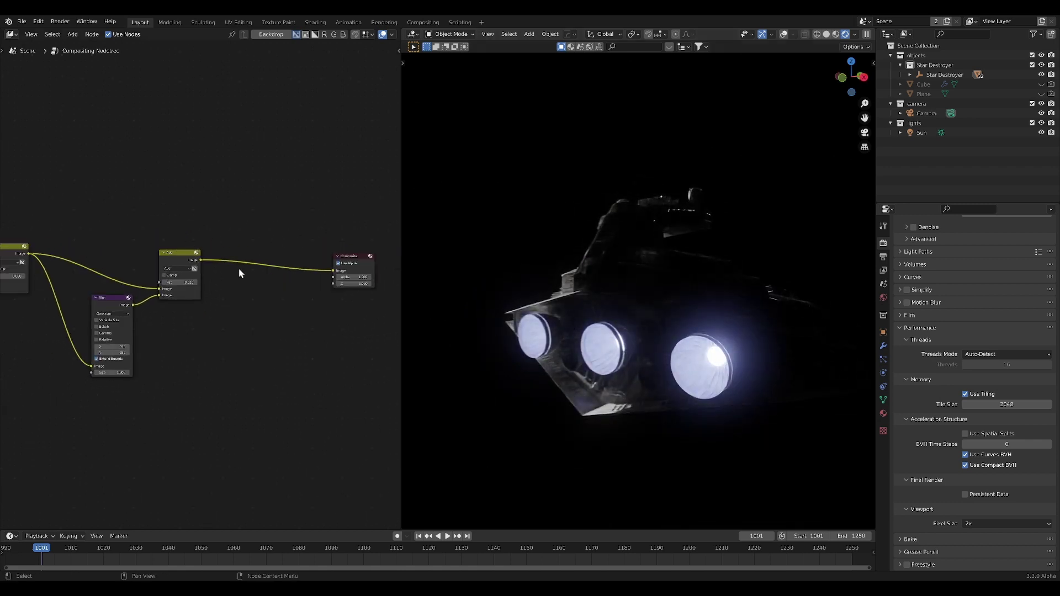
scroll(248, 274, down, 5)
drag(177, 243, 350, 386)
key(m)
middle_drag(350, 386, 286, 376)
middle_drag(644, 355, 657, 354)
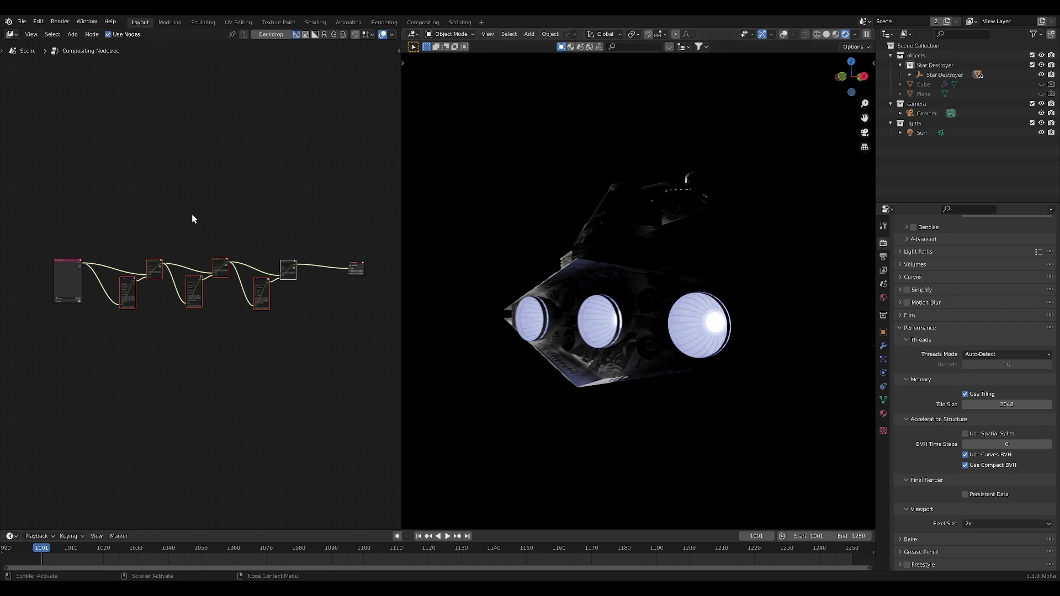
middle_drag(193, 214, 192, 213)
key(m)
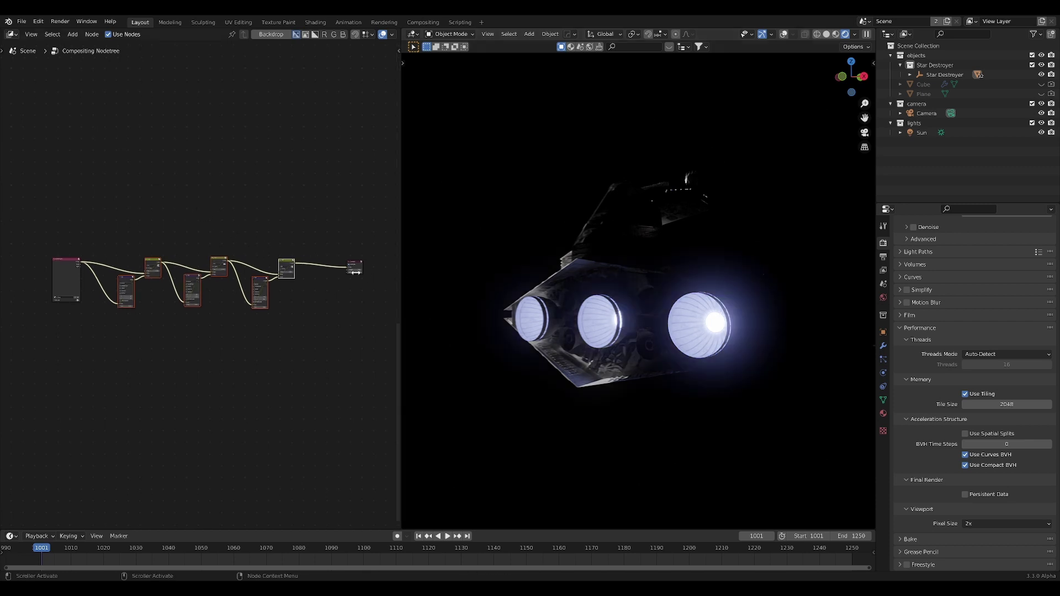
click(357, 331)
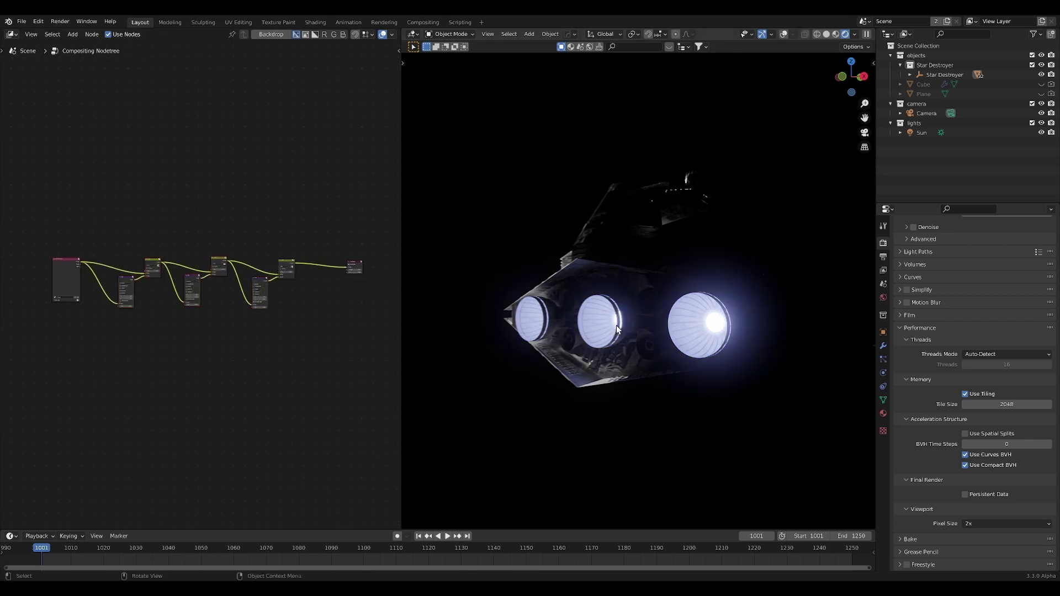
middle_drag(637, 322, 643, 320)
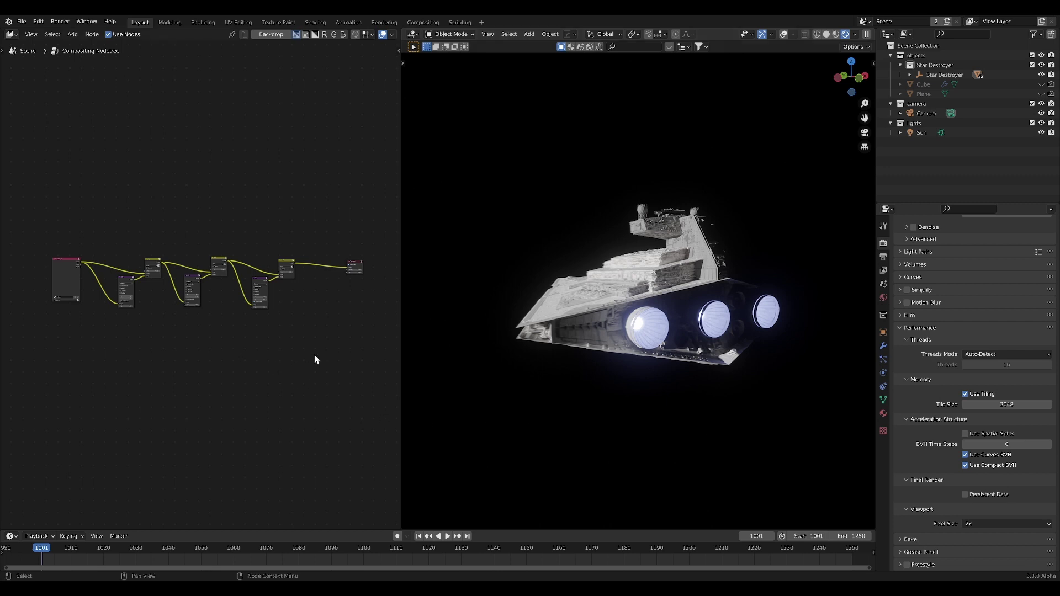
Move the Composite node farther from the last Add node to free up space between them
scroll(269, 350, up, 3)
scroll(350, 293, up, 5)
middle_drag(350, 293, 210, 320)
scroll(210, 287, up, 5)
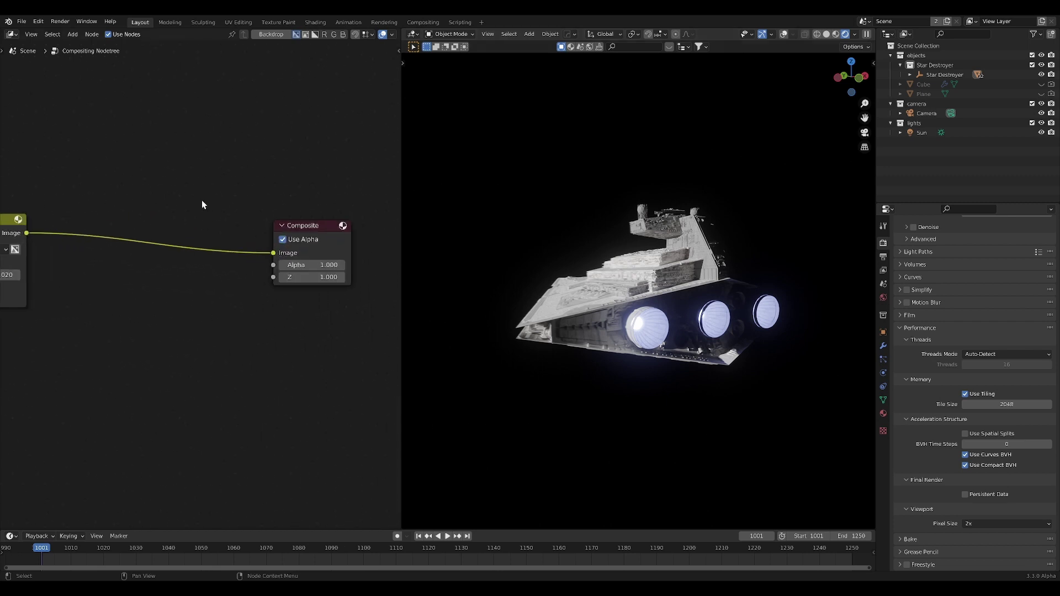
drag(202, 200, 390, 305)
key(g)
click(319, 273)
Add an unconnected Glare node beneath the link between the last Add node and the Composite node
key(shift+a)
text(gla)
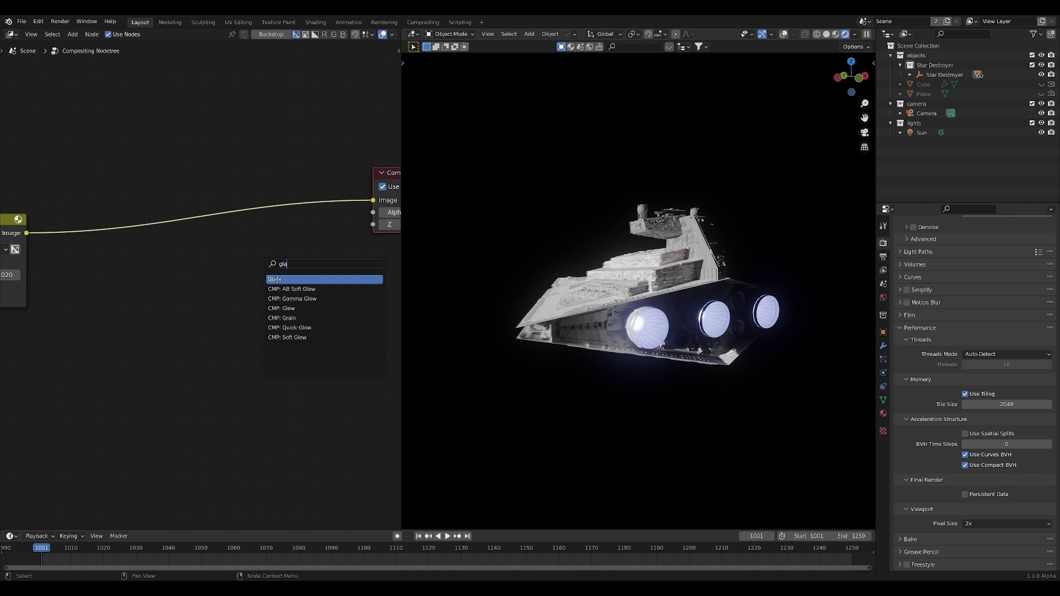
key(Return)
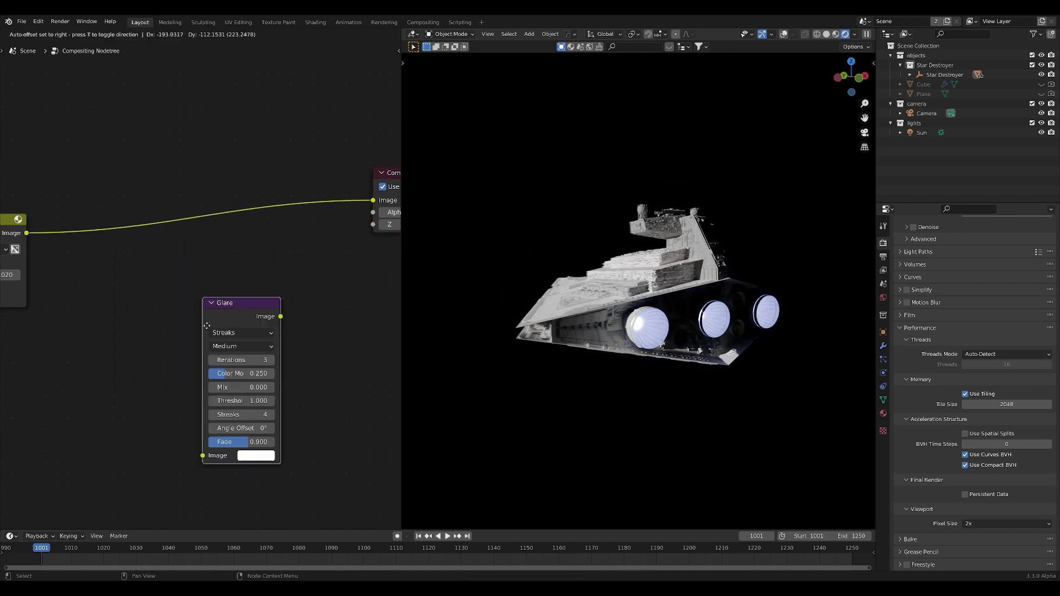
click(172, 294)
View the ship from behind and turn on the viewport overlays to read the compositor's status text
middle_drag(587, 356, 729, 248)
click(783, 34)
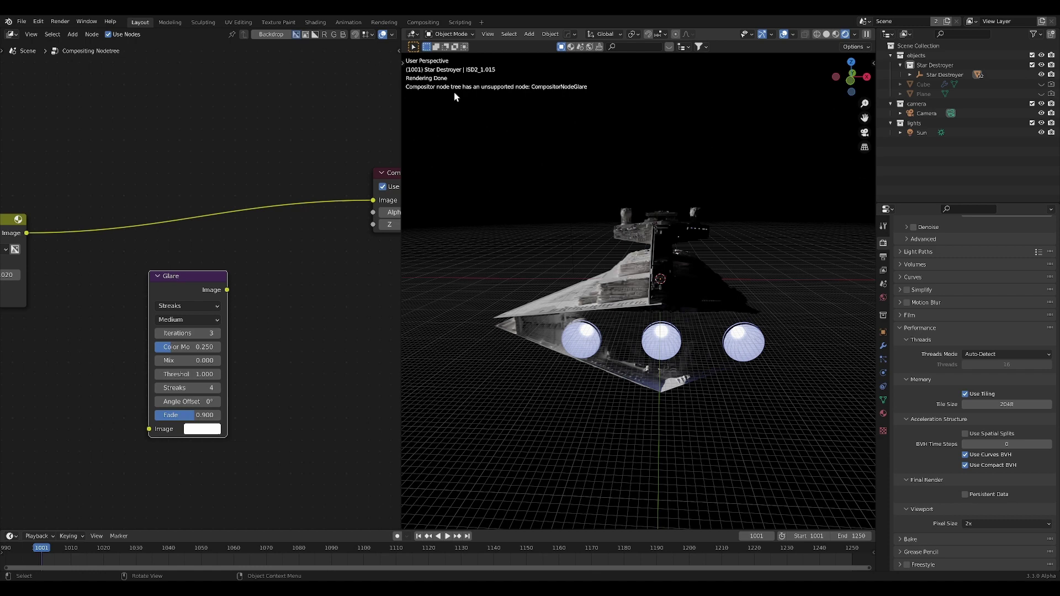
Delete the Glare node from the compositing tree
middle_drag(202, 276, 236, 239)
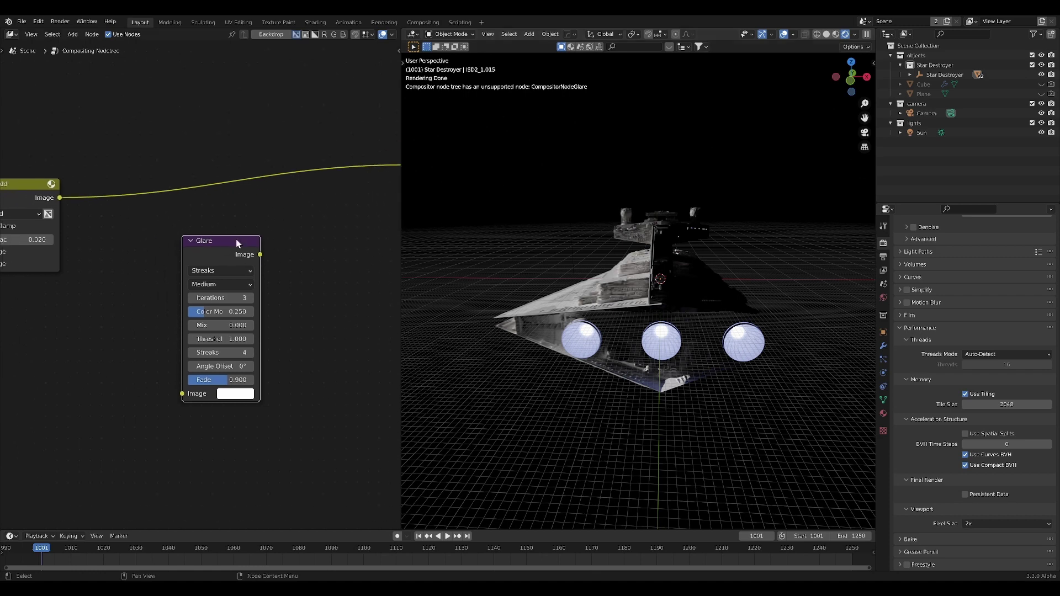
drag(236, 239, 251, 219)
key(Delete)
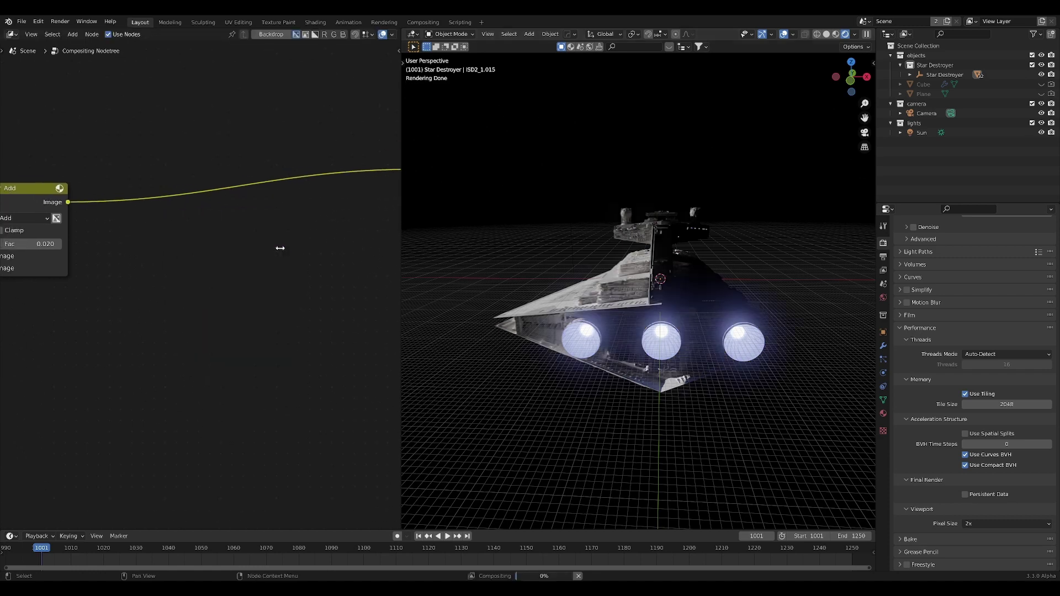
ctrl+scroll(254, 276, right, 3)
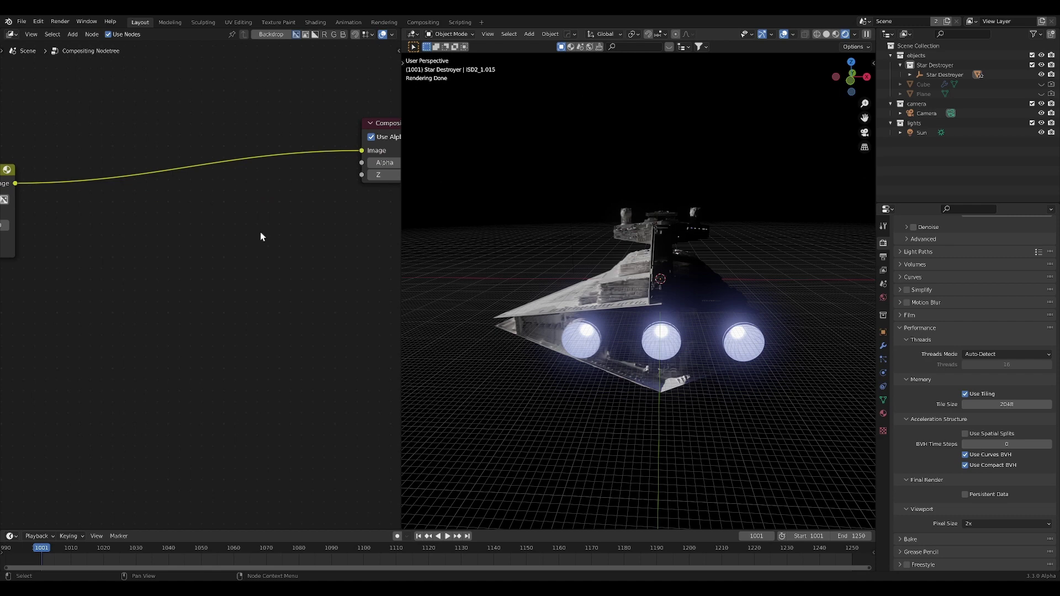
Insert a Lens Distortion node on the link between the last Add node and the Composite node, and hide the viewport overlays
key(shift+a)
click(228, 237)
text(lens)
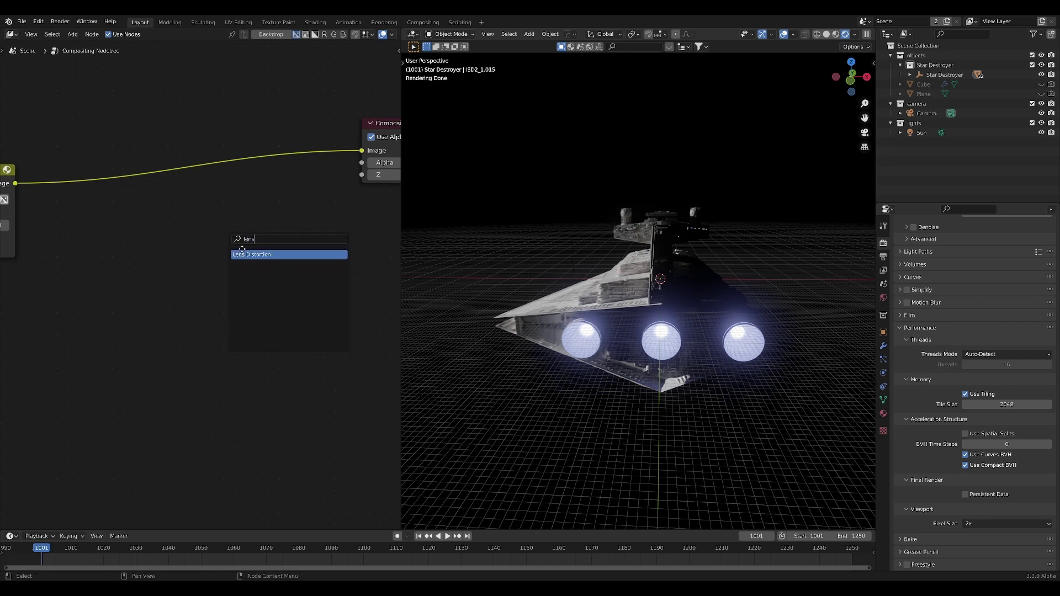
key(Return)
click(184, 176)
click(785, 36)
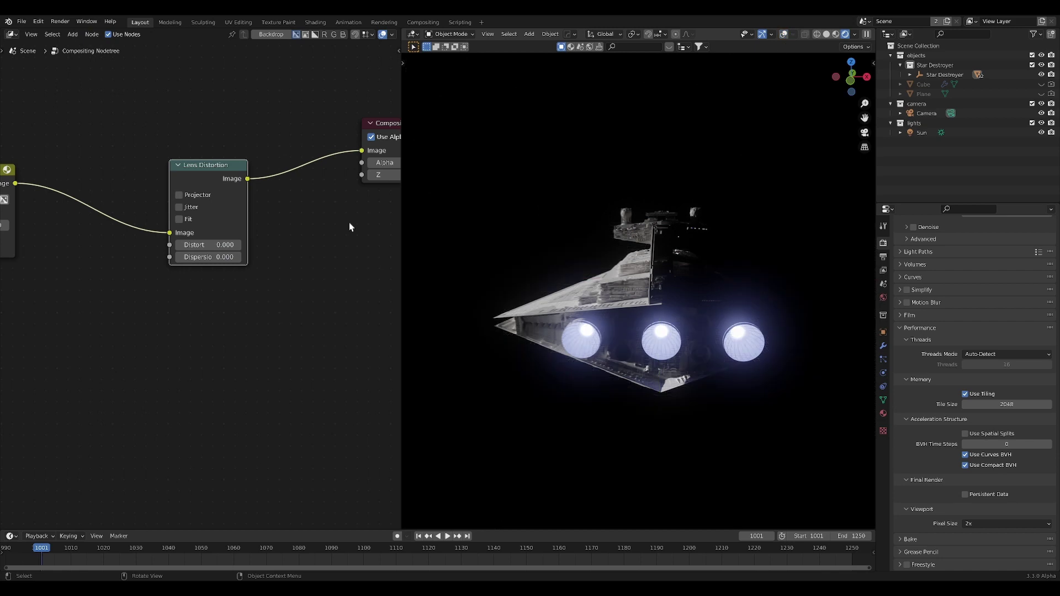
Try out the Lens Distortion node's Distort value, return it to 0, and set Dispersion to 0.400
drag(212, 245, 157, 245)
click(212, 245)
text(0)
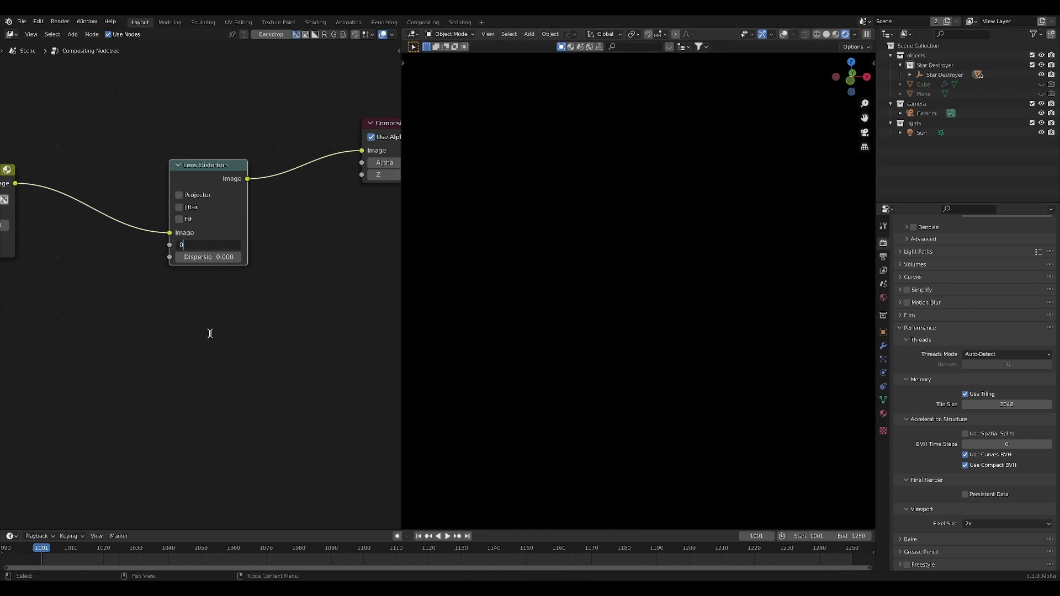
key(Return)
mouse_move(218, 257)
mouse_down()
mouse_move(232, 257)
mouse_move(221, 256)
mouse_up()
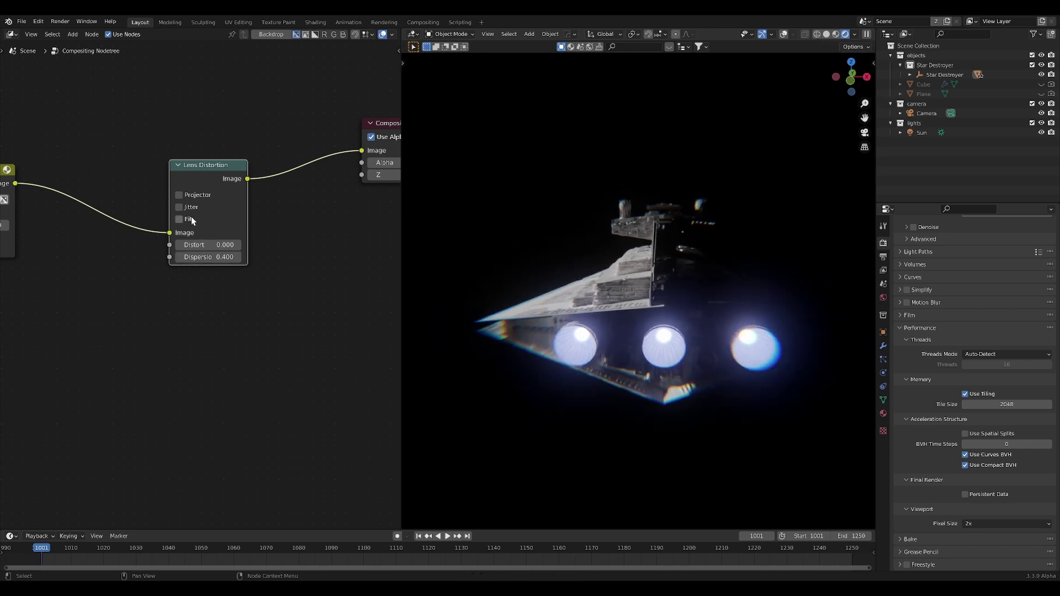
Try the Fit and Projector options on the Lens Distortion node, keep only Fit enabled, and set Dispersion to 1.000
click(191, 219)
click(192, 221)
click(191, 195)
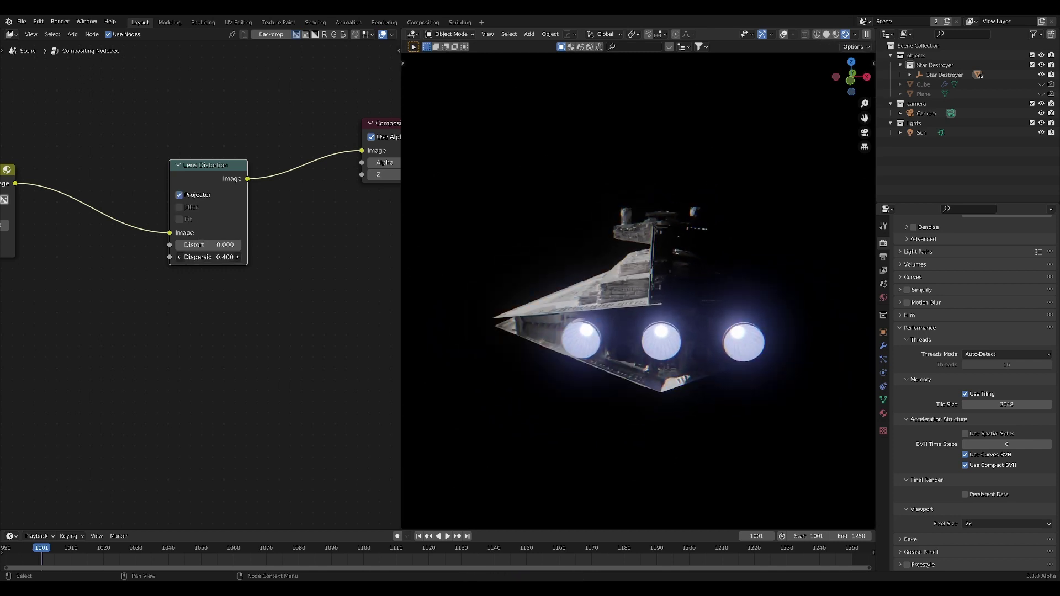
click(190, 196)
click(190, 219)
mouse_move(205, 257)
mouse_down()
mouse_move(160, 257)
mouse_move(221, 257)
mouse_up()
middle_drag(555, 287, 577, 250)
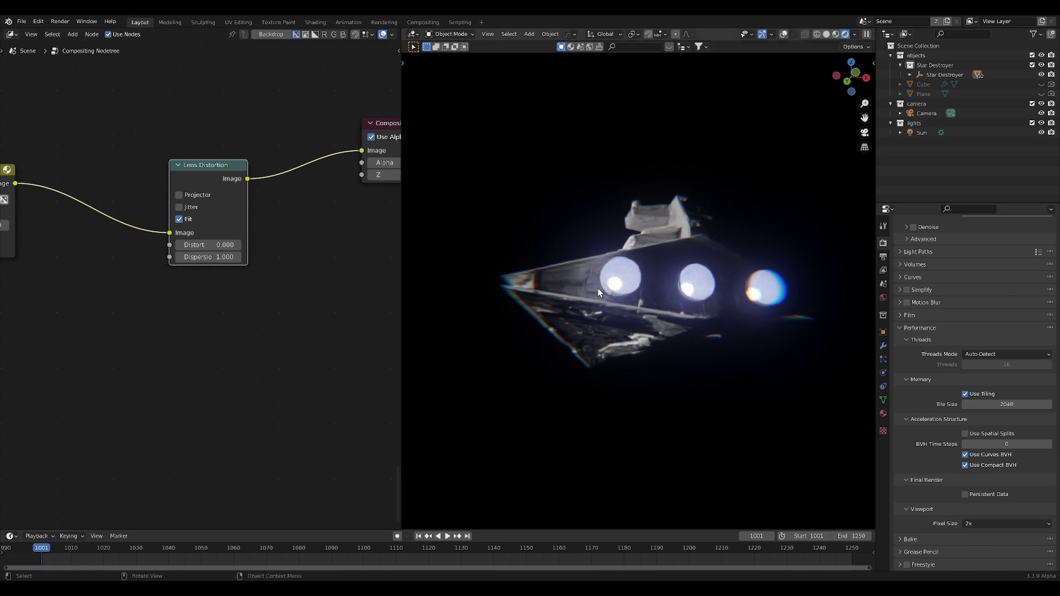
Enable Projector on the Lens Distortion node and set its Dispersion to 0.2
middle_drag(597, 287, 590, 314)
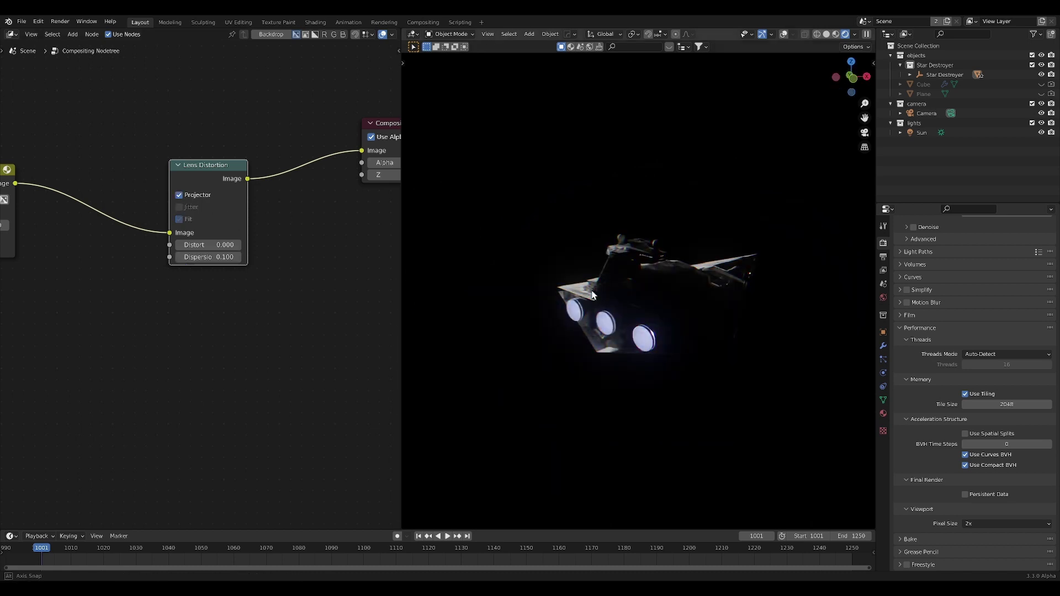
scroll(592, 296, up, 4)
double_click(232, 257)
text(.2)
key(Return)
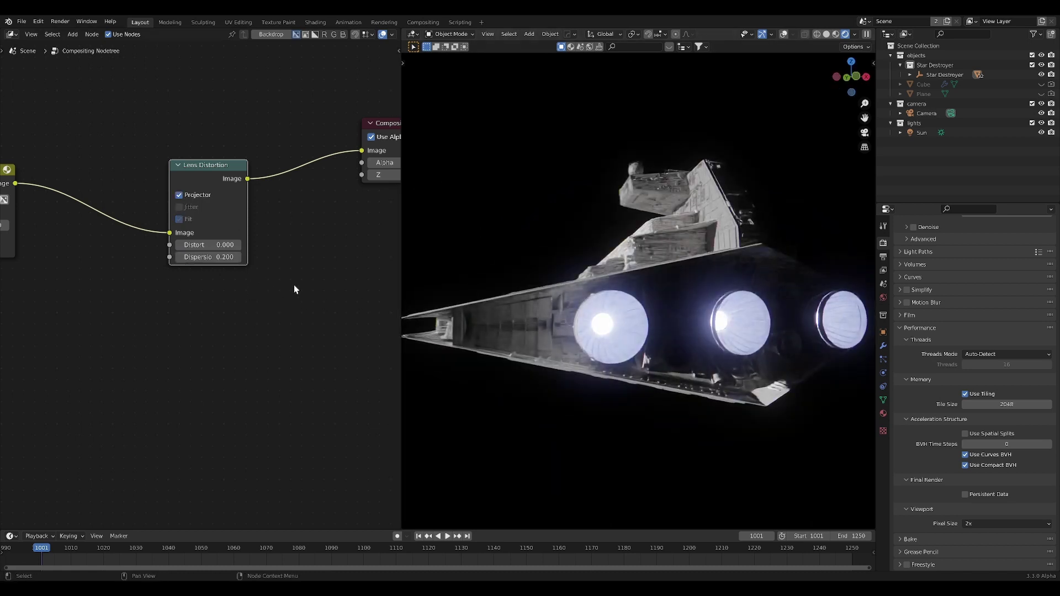
Move the Lens Distortion and Composite nodes together farther away from the last Add node
drag(208, 165, 171, 142)
middle_drag(324, 174, 231, 204)
scroll(231, 204, down, 4)
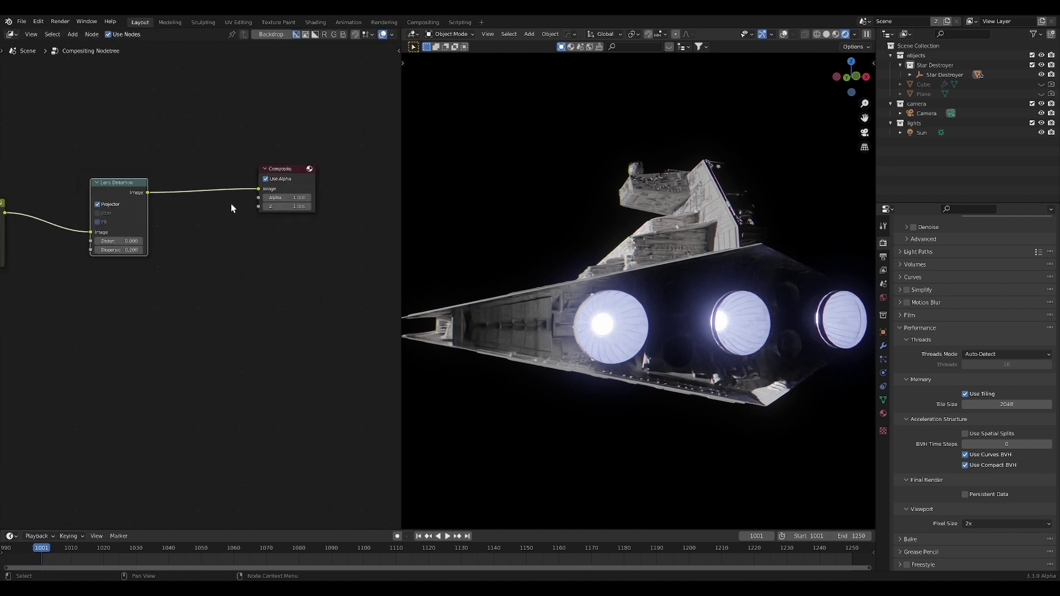
drag(96, 150, 274, 270)
key(g)
click(312, 267)
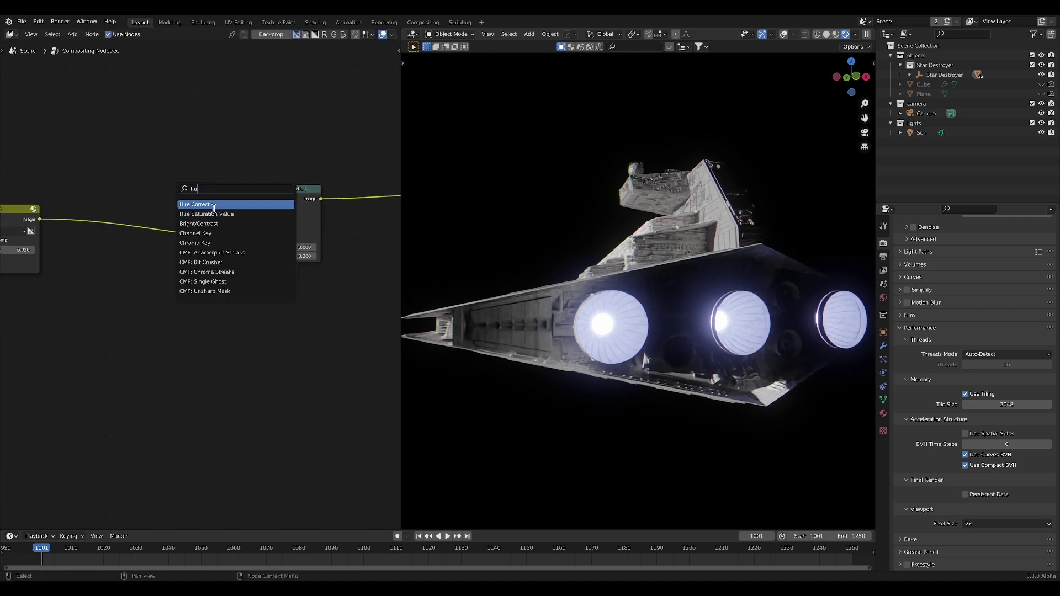
click(216, 208)
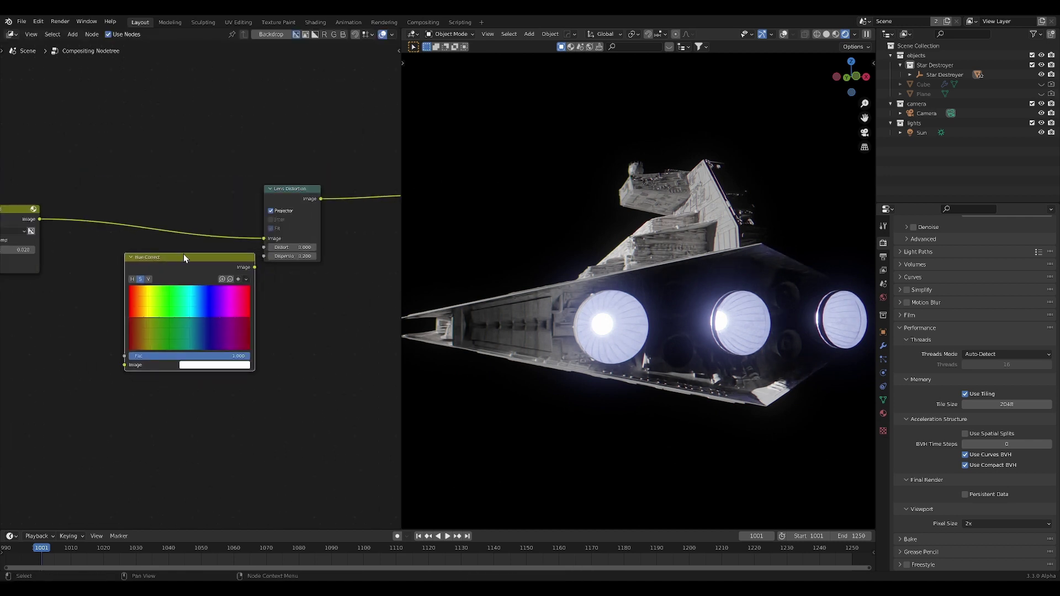
click(154, 256)
key(ctrl+z)
Insert a Hue Saturation Value node before the Lens Distortion node and a duplicate of it directly after the Lens Distortion node
key(shift+a)
text(hu)
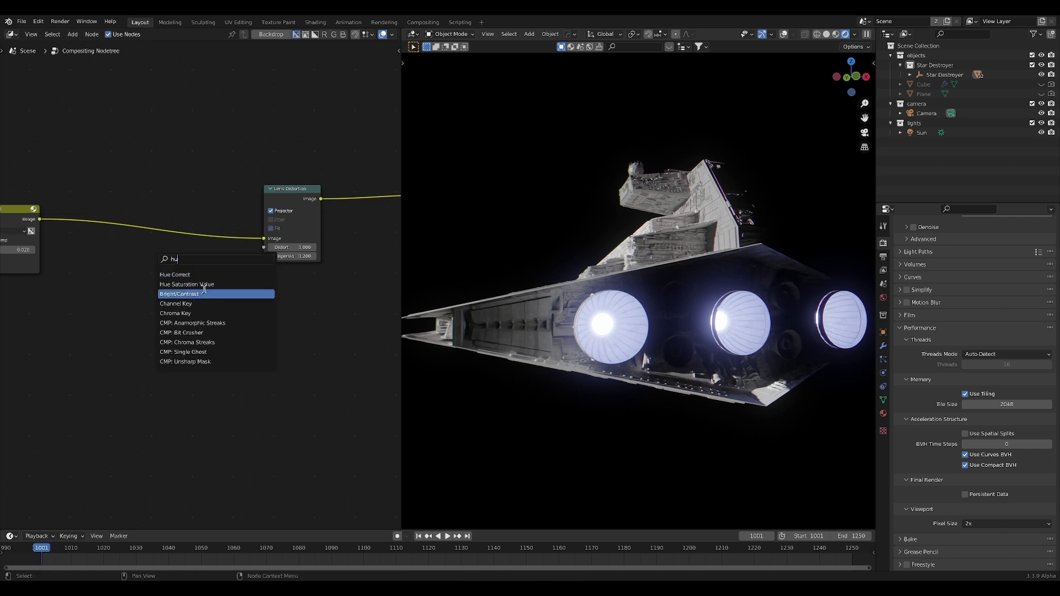
click(204, 284)
click(196, 220)
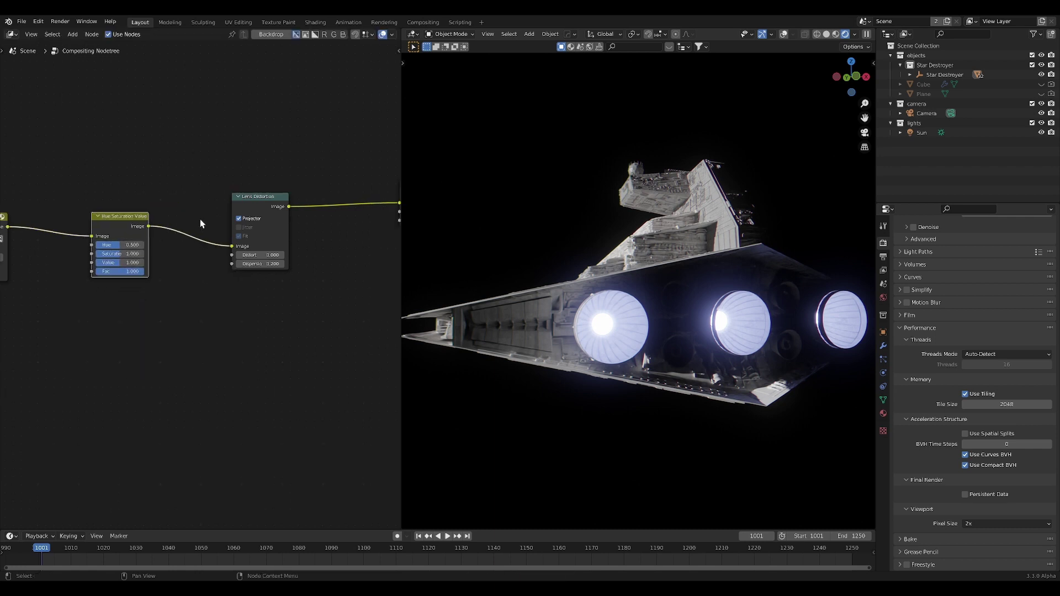
key(shift+d)
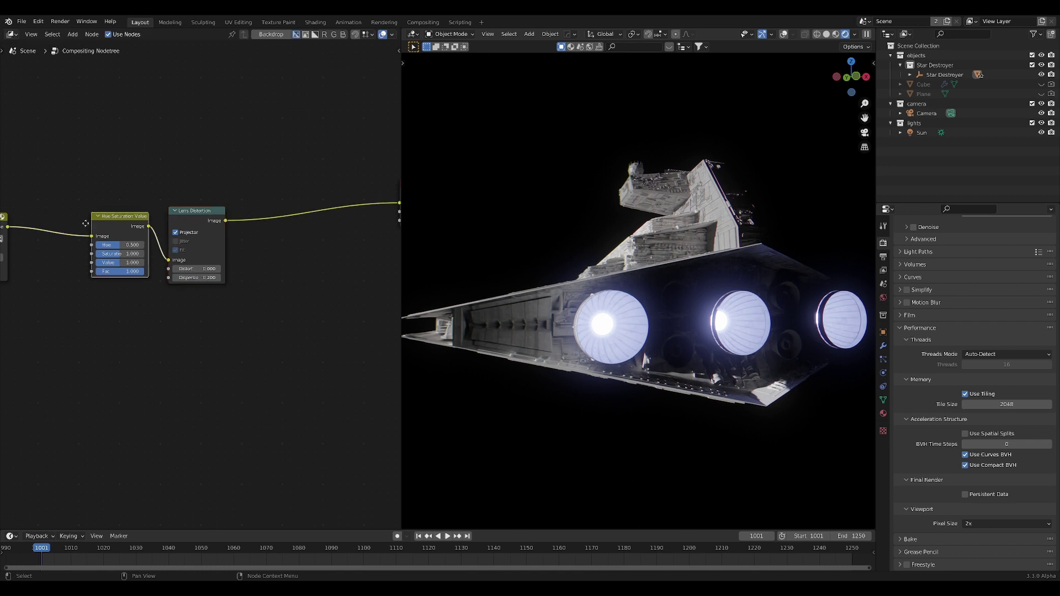
click(226, 205)
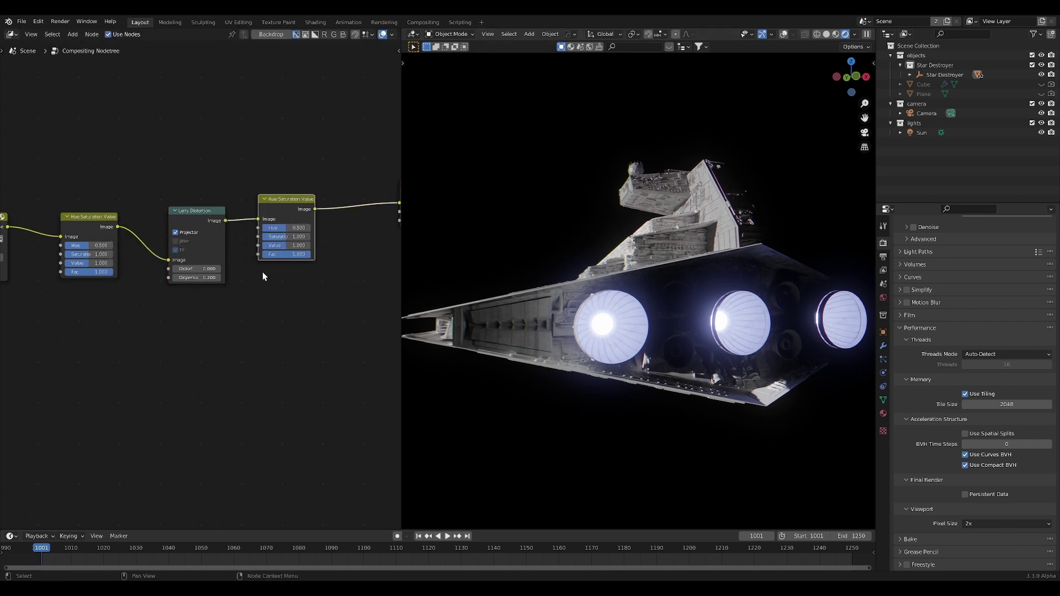
Set the lens Dispersion to 1.000, the first Hue Saturation Value node's Hue to 0 and the second one's Hue to 1.000
drag(205, 277, 314, 277)
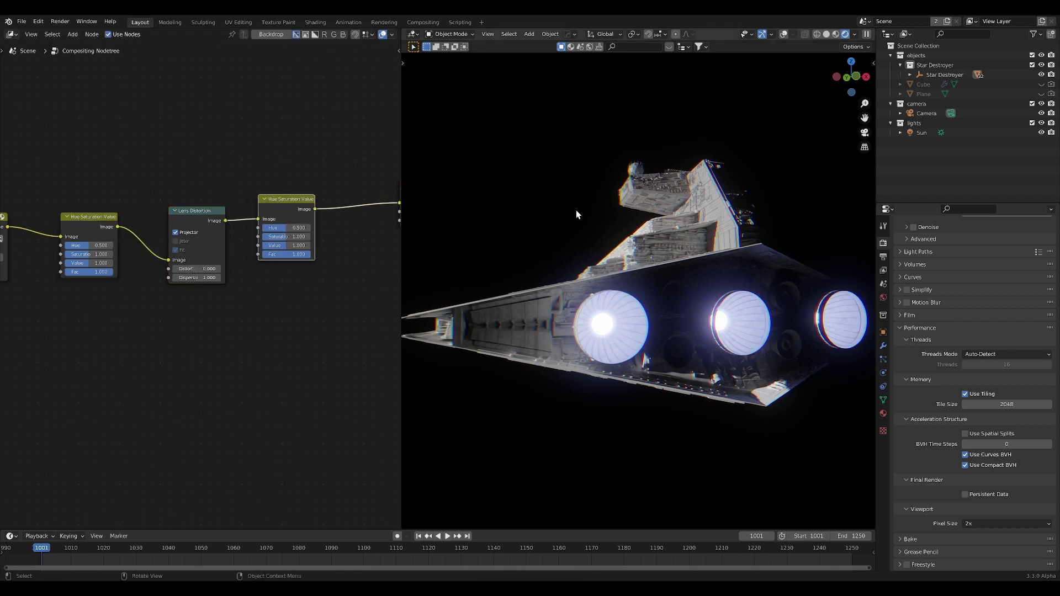
middle_drag(165, 275, 178, 276)
drag(104, 246, 77, 246)
drag(300, 229, 326, 228)
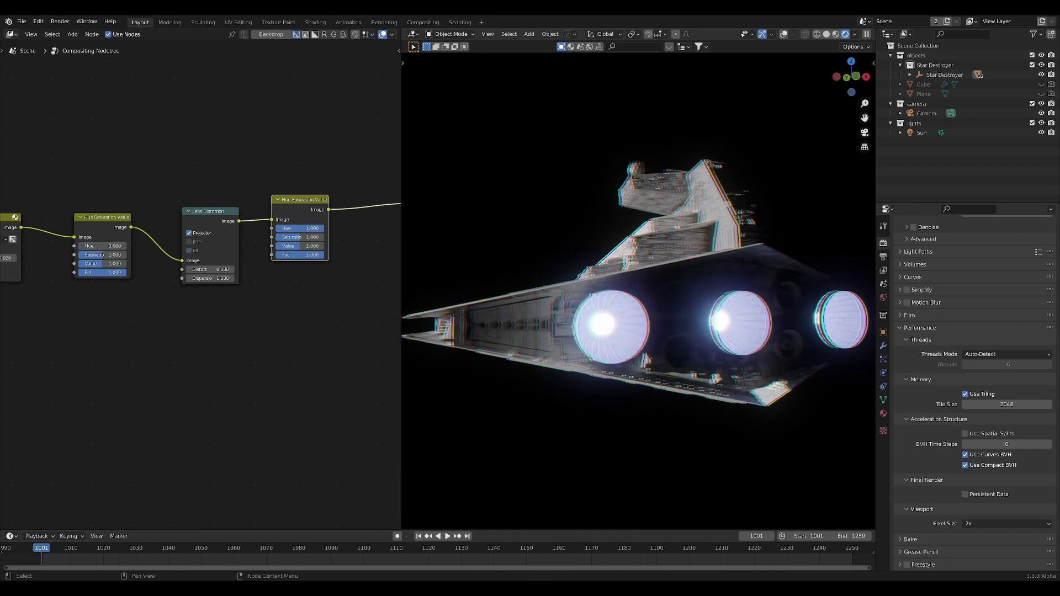
middle_drag(631, 281, 714, 330)
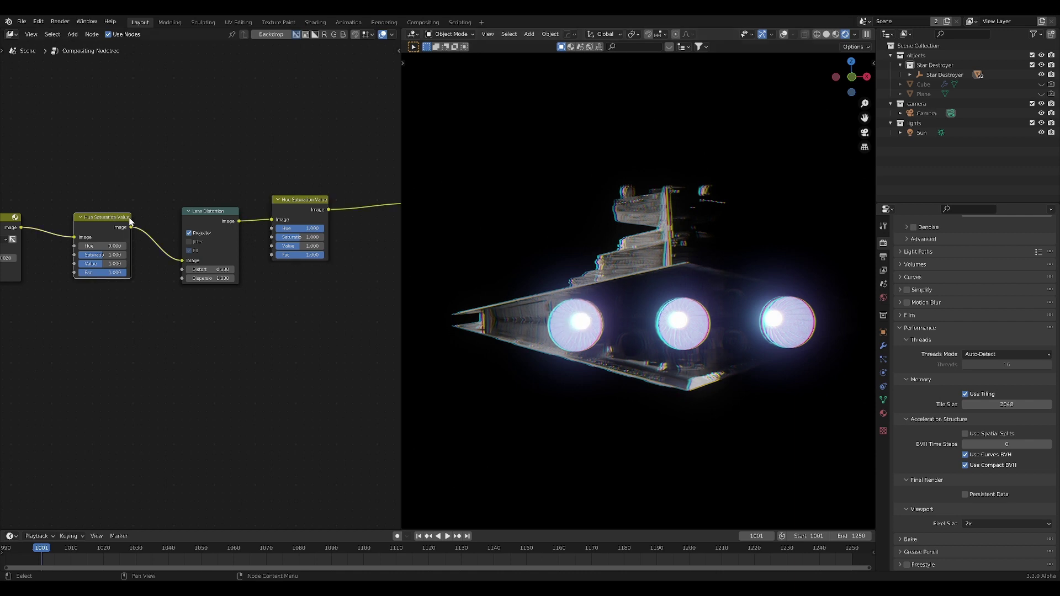
Compare the rendered ship with the Hue Saturation Value nodes muted and unmuted
shift+click(117, 224)
key(m)
key(m)
key(m)
key(m)
key(m)
key(m)
middle_drag(590, 277, 636, 299)
Insert a Blur node between the second Hue Saturation Value node and the Composite node, with X and Y set to 5
text(blu)
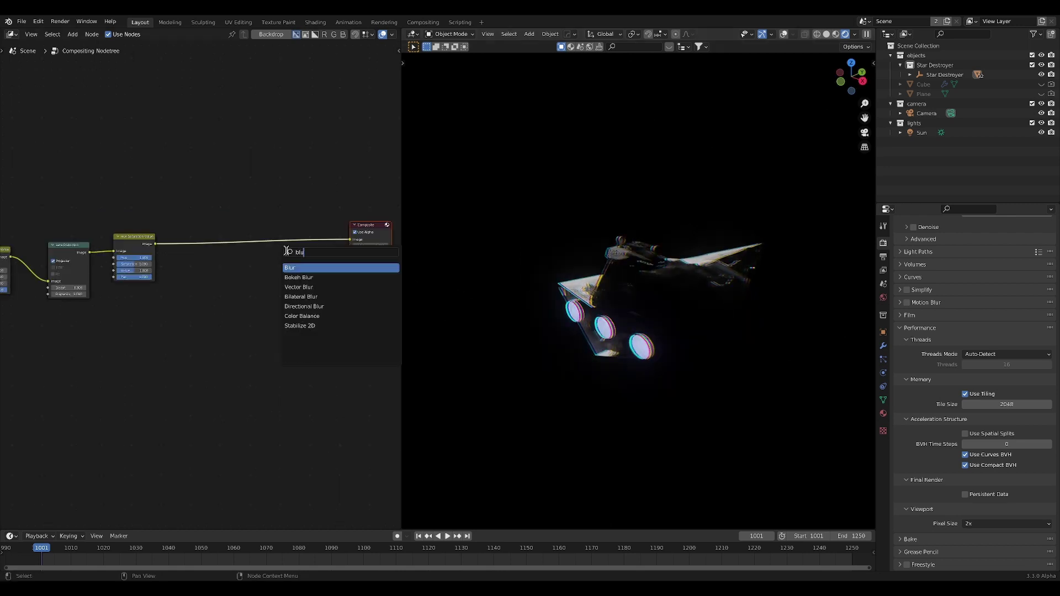
key(Return)
click(222, 244)
scroll(222, 245, up, 2)
click(222, 287)
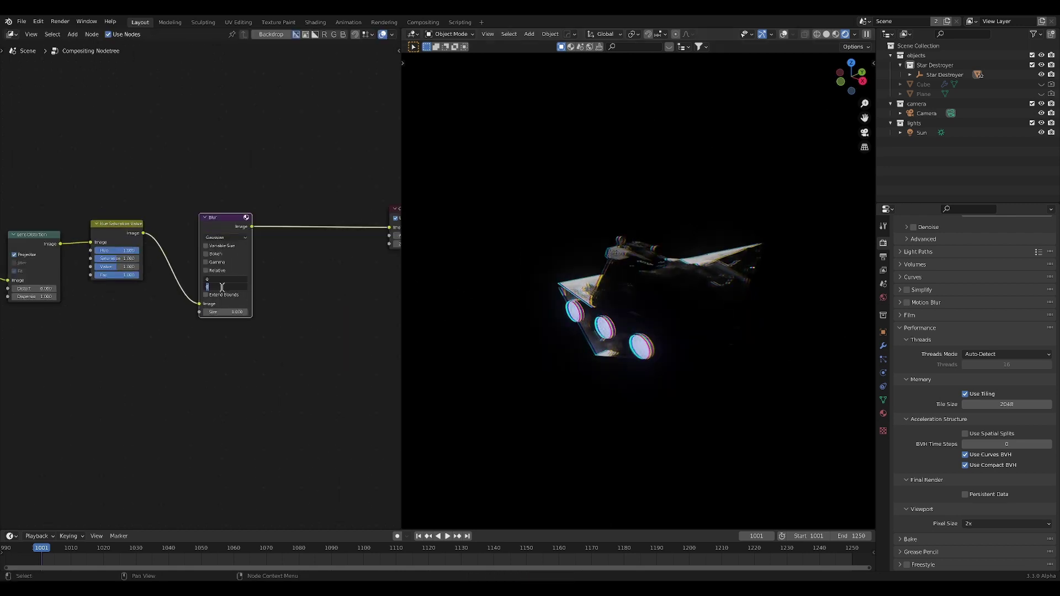
text(5)
key(Return)
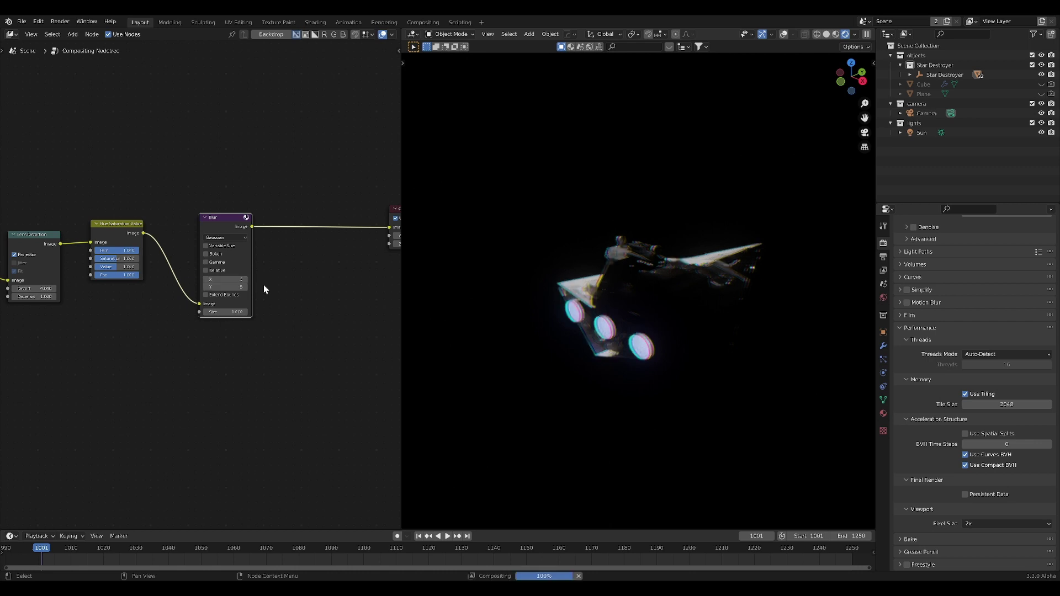
Move the Composite node farther away from the Blur node to make room between them
middle_drag(290, 279, 187, 284)
scroll(187, 285, up, 4)
middle_drag(265, 257, 229, 251)
click(309, 183)
key(g)
click(356, 274)
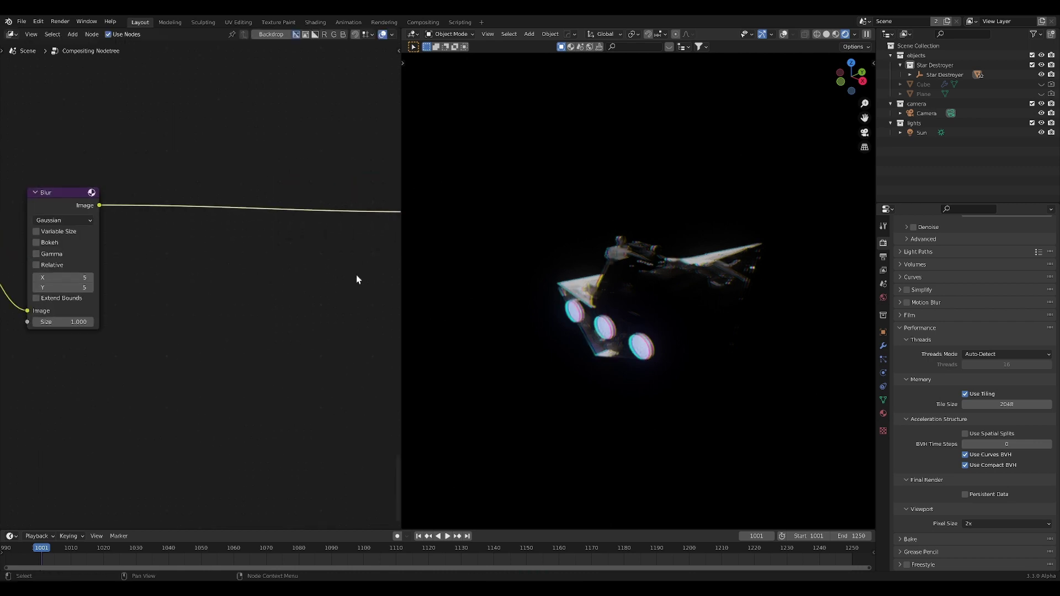
Insert a Filter node between the Blur and Composite nodes and set its filter type to Box Sharpen
key(shift+a)
text(sg)
key(BackSpace)
text(fil)
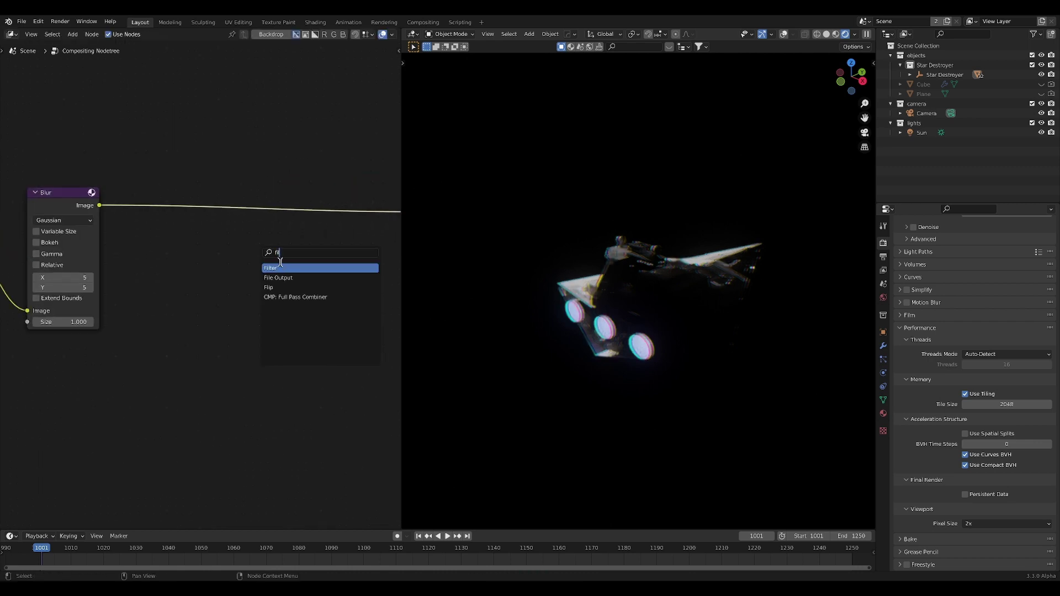
click(280, 266)
click(202, 197)
click(214, 213)
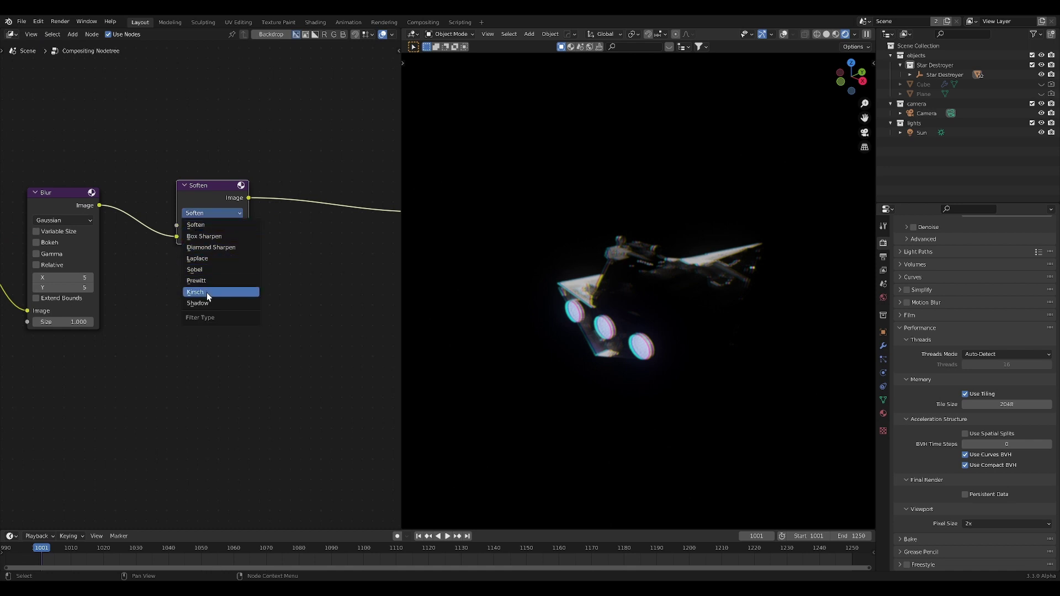
click(204, 237)
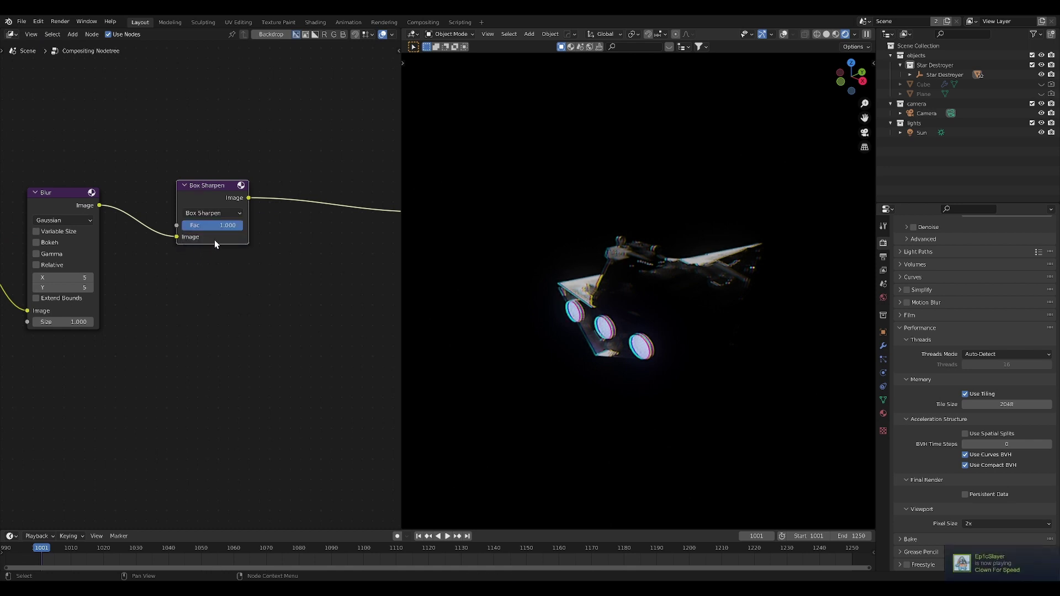
Compare the ship with the Blur and Box Sharpen nodes muted and unmuted, and examine it from other angles
middle_drag(607, 272, 728, 270)
scroll(320, 243, down, 2)
drag(111, 145, 268, 332)
key(m)
key(m)
key(m)
key(m)
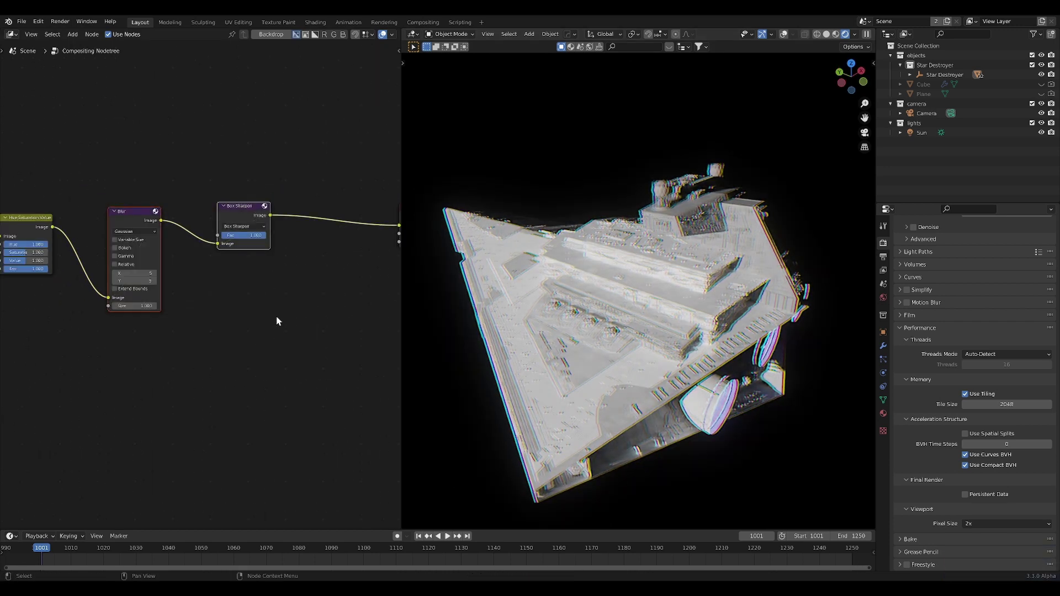
click(277, 316)
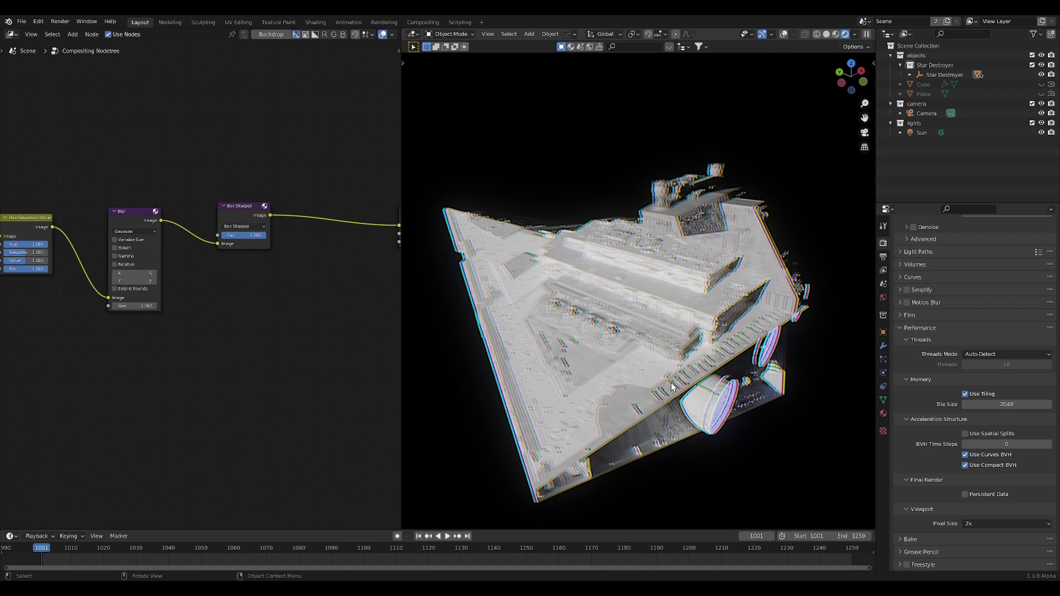
middle_drag(694, 367, 655, 356)
scroll(280, 298, down, 4)
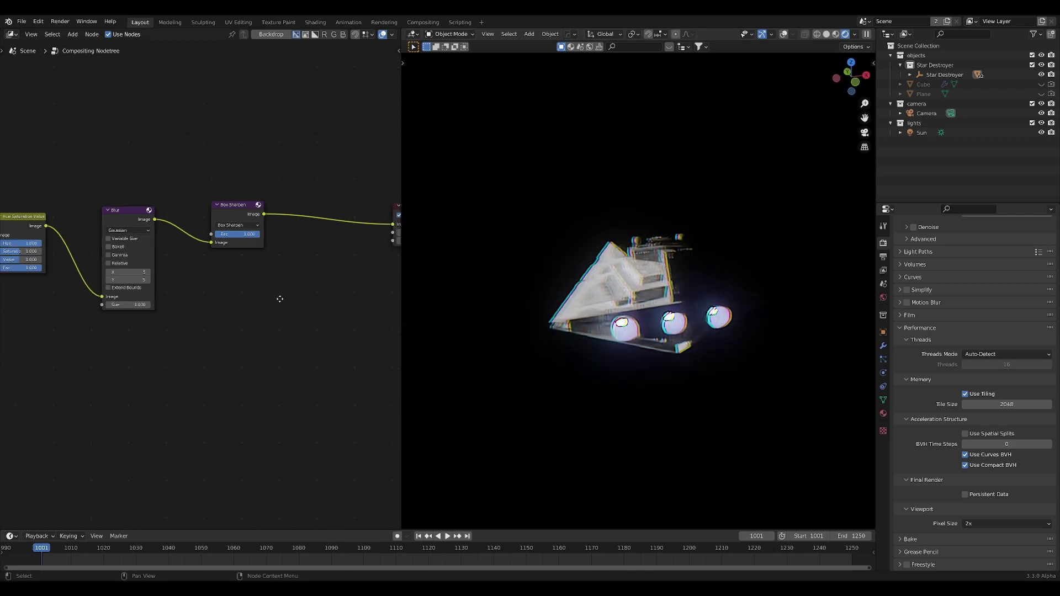
Move the Composite node horizontally farther away from the Box Sharpen node
middle_drag(279, 298, 129, 303)
drag(179, 207, 329, 320)
key(g)
key(x)
click(374, 297)
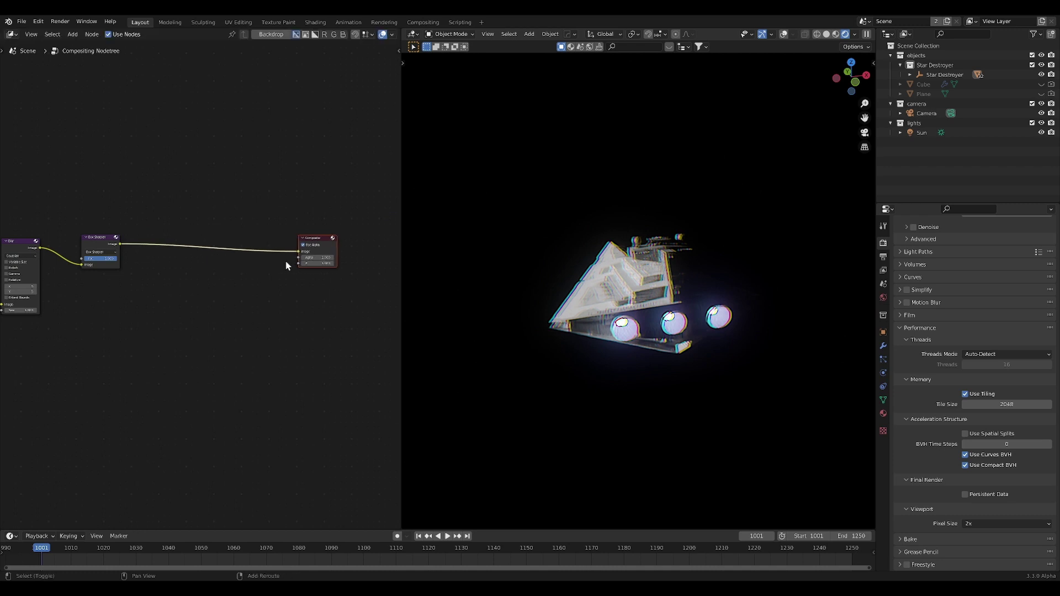
Insert an RGB Curves node on the link between the Box Sharpen and Composite nodes
key(shift+a)
click(286, 261)
text(cur)
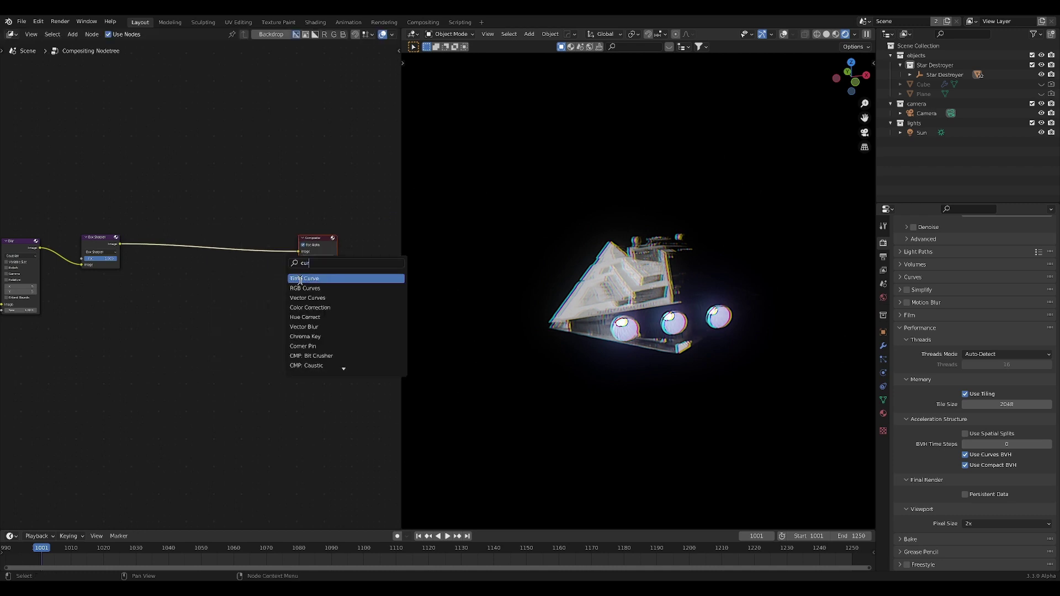
text(ves)
click(308, 283)
click(206, 244)
scroll(205, 244, up, 7)
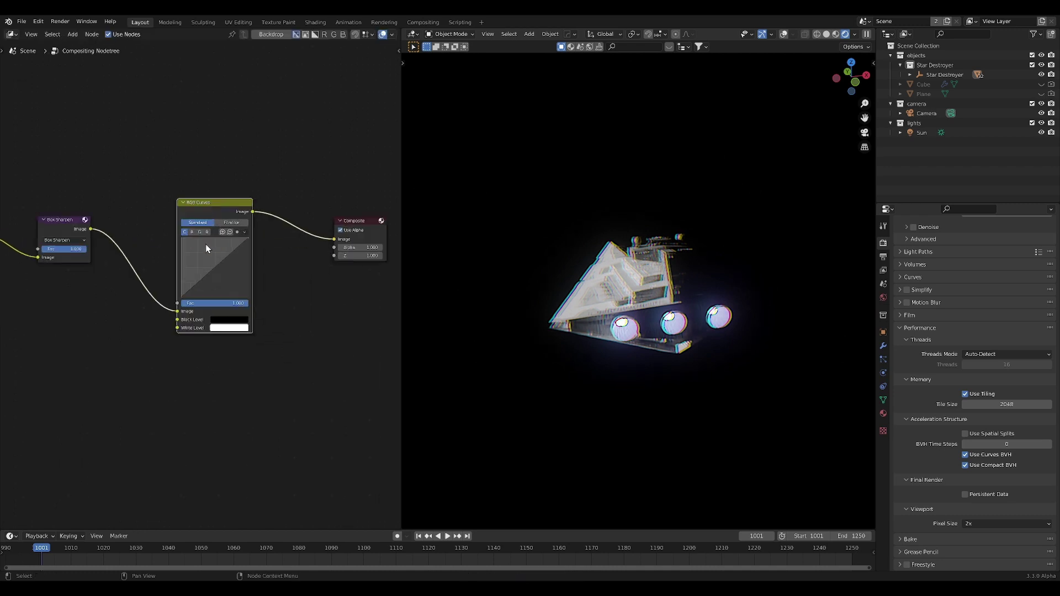
Raise the black end of the combined RGB curve slightly and add a curve point at about 0.4, 0.4
click(177, 299)
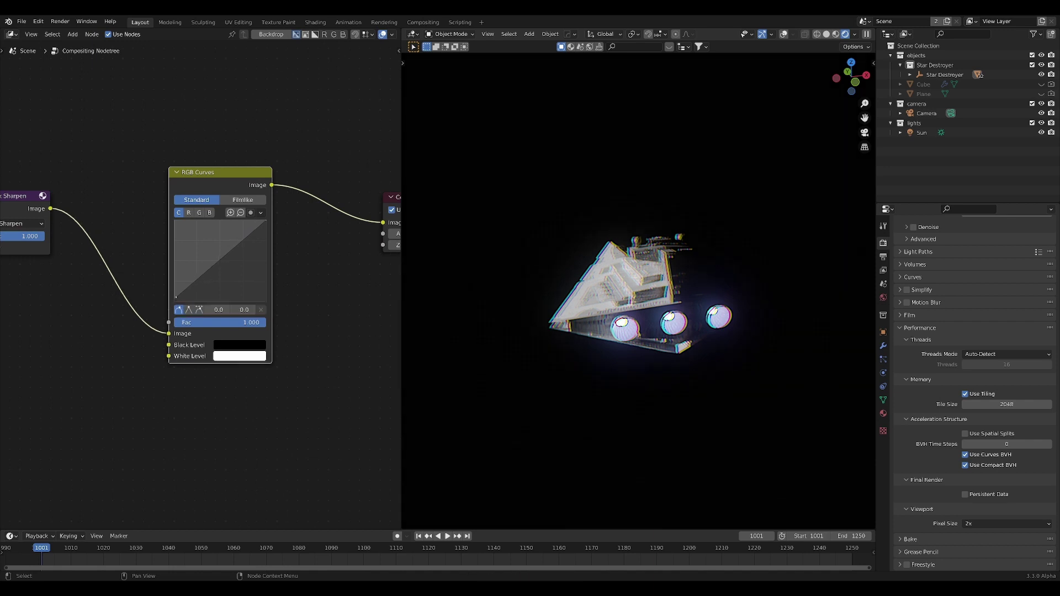
drag(175, 301, 217, 264)
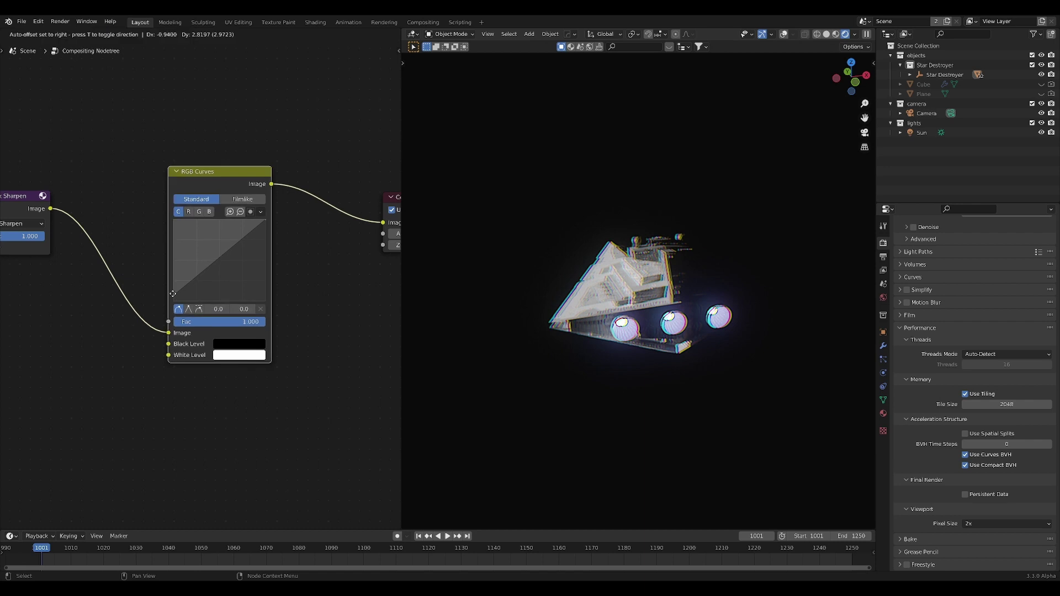
middle_drag(580, 271, 702, 318)
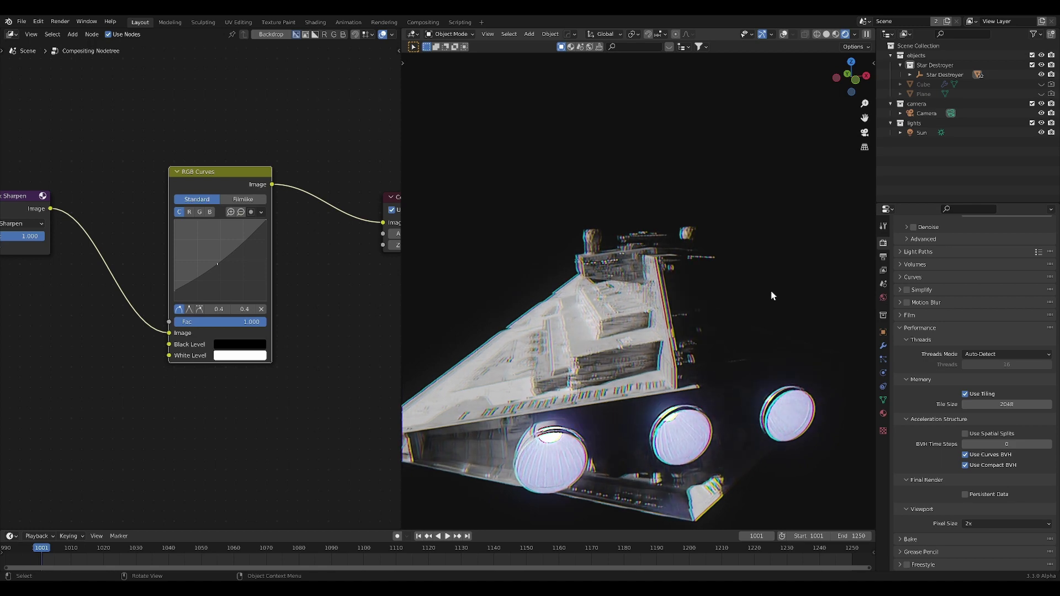
Save the Star Destroyer file and open the recent file mustafar scene_1.blend
key(ctrl+s)
click(20, 21)
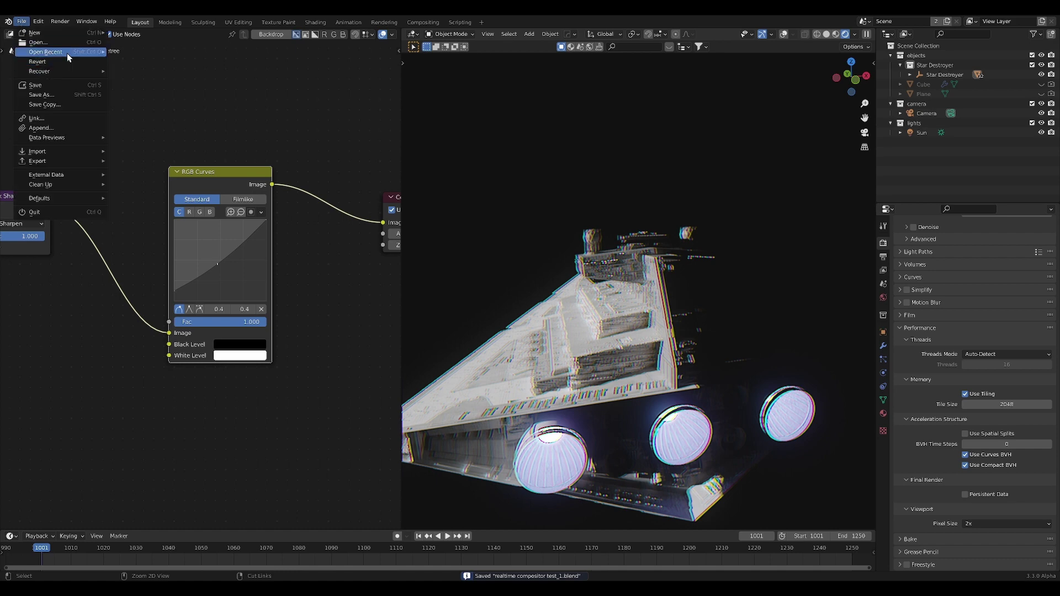
mouse_move(67, 53)
click(190, 72)
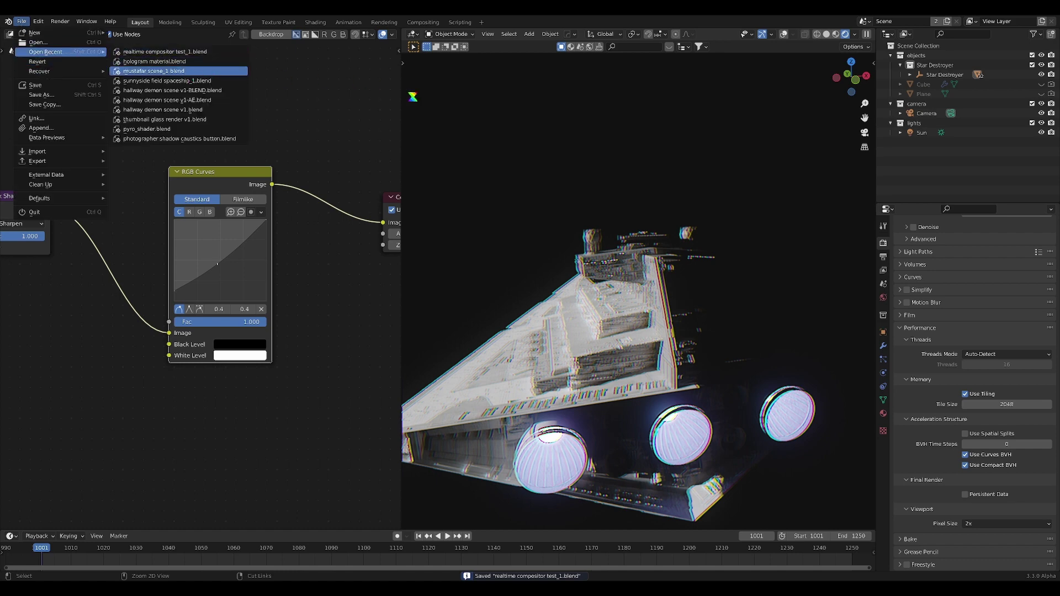
Show the camera viewport in Rendered shading and display the scene's render properties
key(z)
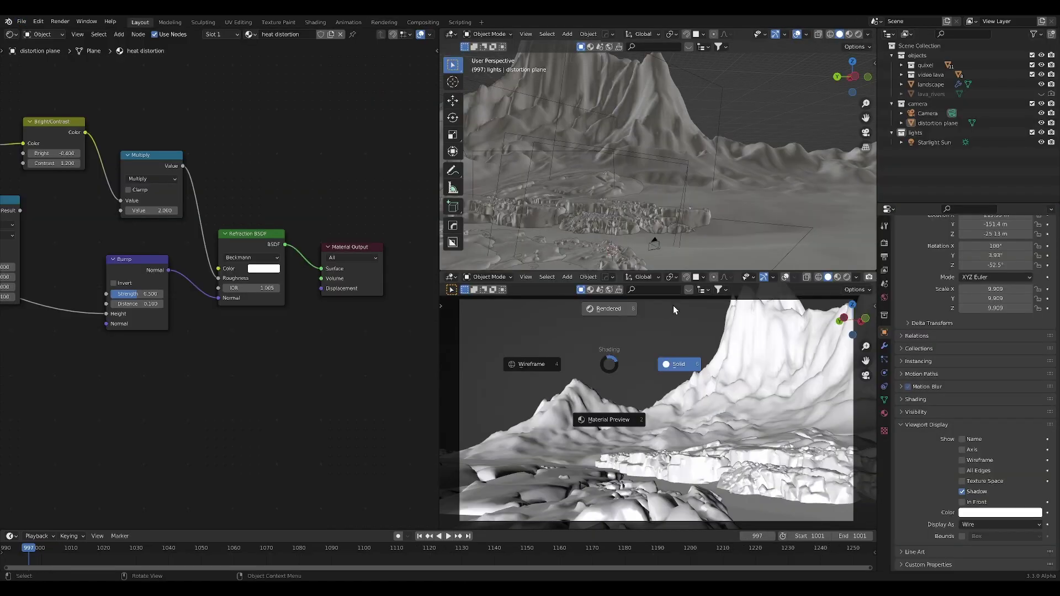
key(8)
click(884, 241)
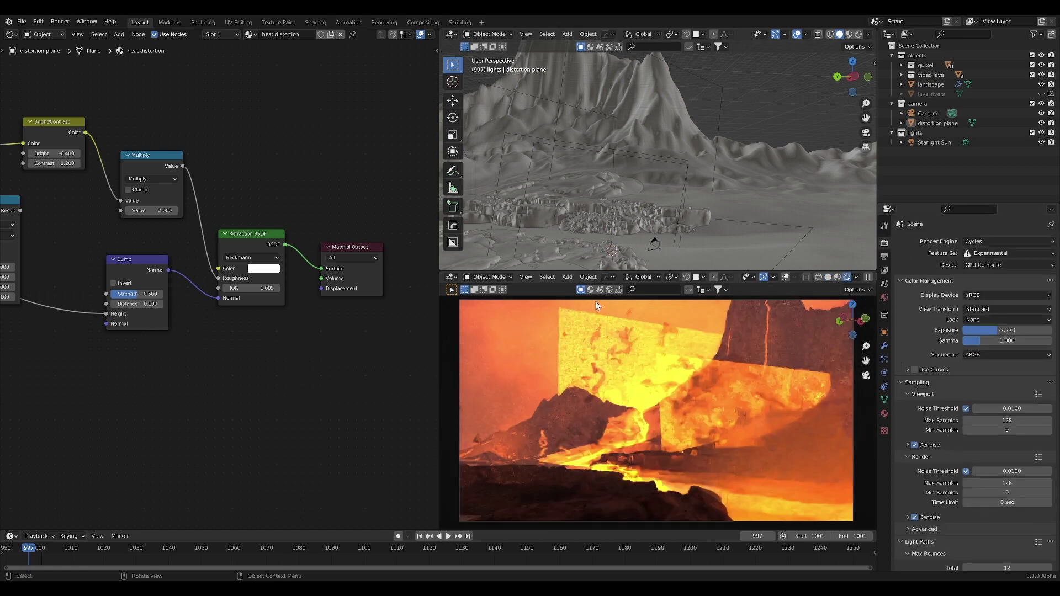
Examine the volcanic landscape model and the material nodes of the lava video plane
middle_drag(596, 105, 559, 132)
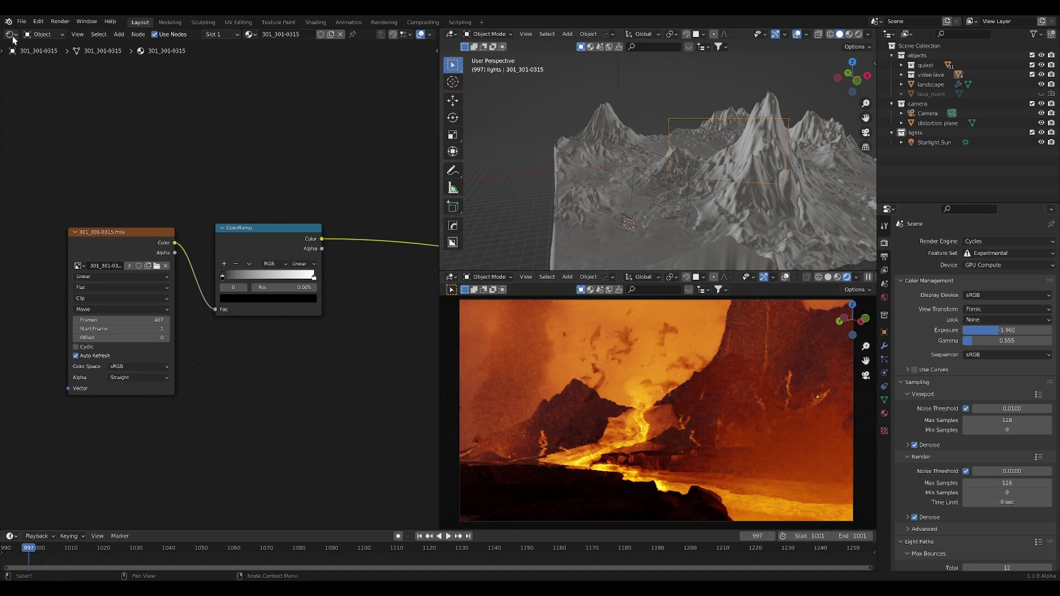
middle_drag(312, 206, 174, 229)
scroll(177, 238, down, 7)
mouse_move(356, 246)
middle_down()
mouse_move(287, 230)
mouse_move(363, 243)
middle_up()
scroll(276, 245, up, 4)
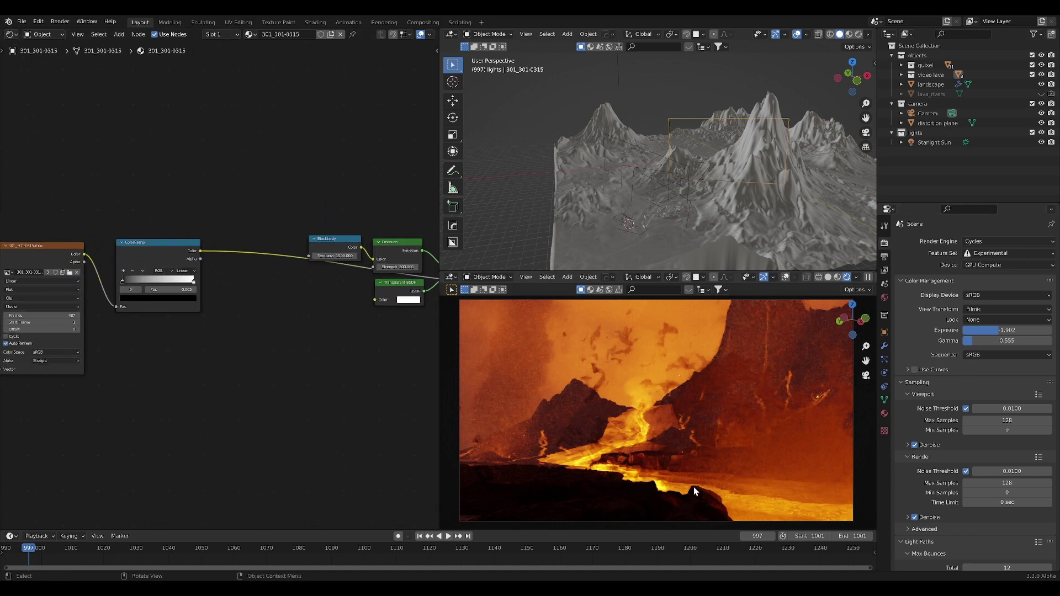
drag(14, 38, 11, 317)
click(11, 34)
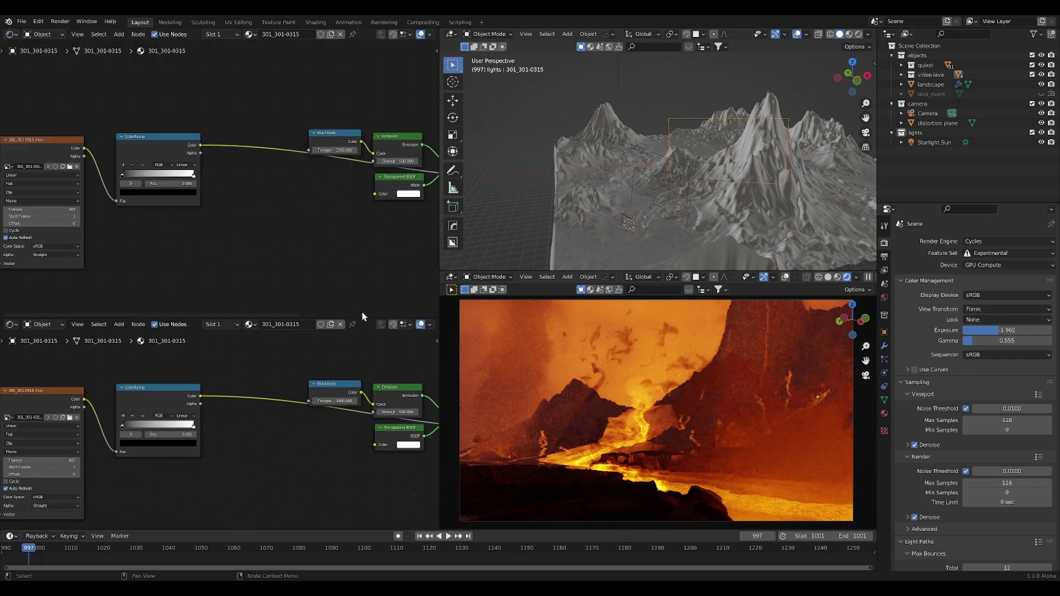
drag(437, 319, 435, 274)
Change the material node area to the Compositor with Use Nodes enabled and activate Use Compositor for the rendered viewport
scroll(654, 139, down, 13)
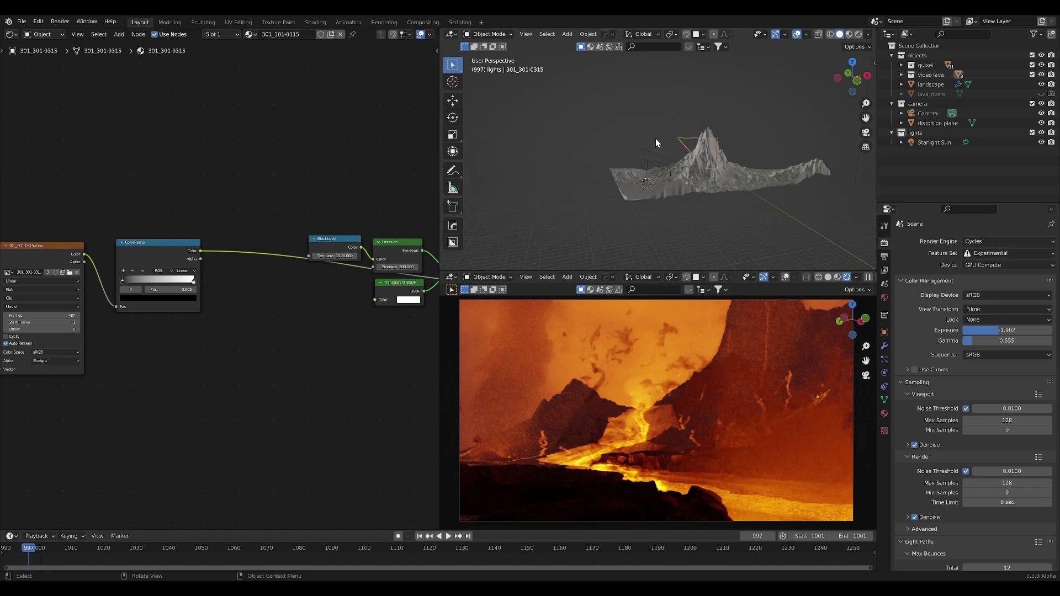
middle_drag(648, 125, 633, 142)
middle_drag(66, 109, 109, 91)
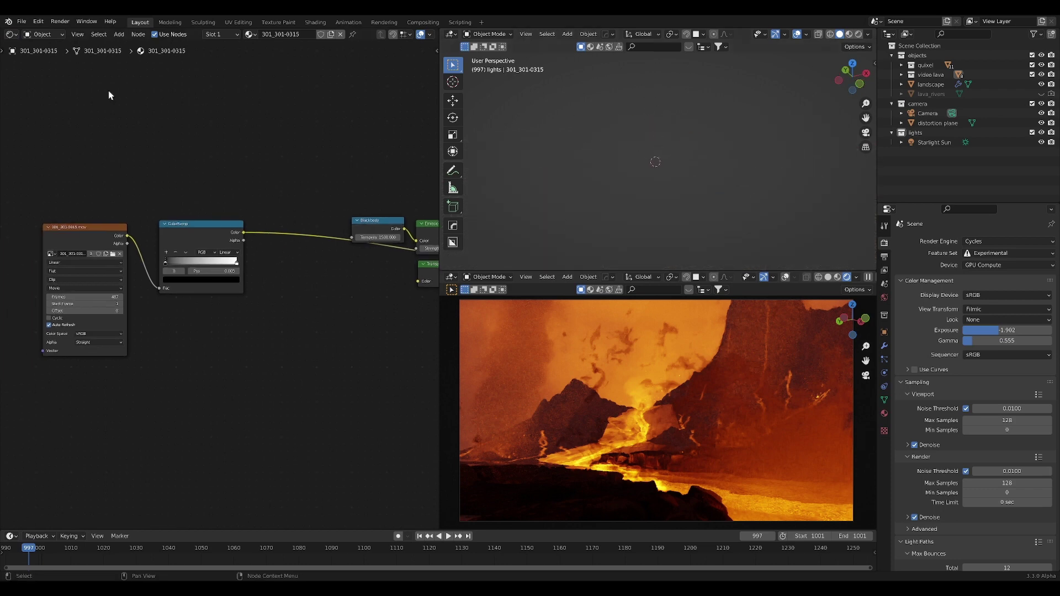
click(17, 34)
click(59, 86)
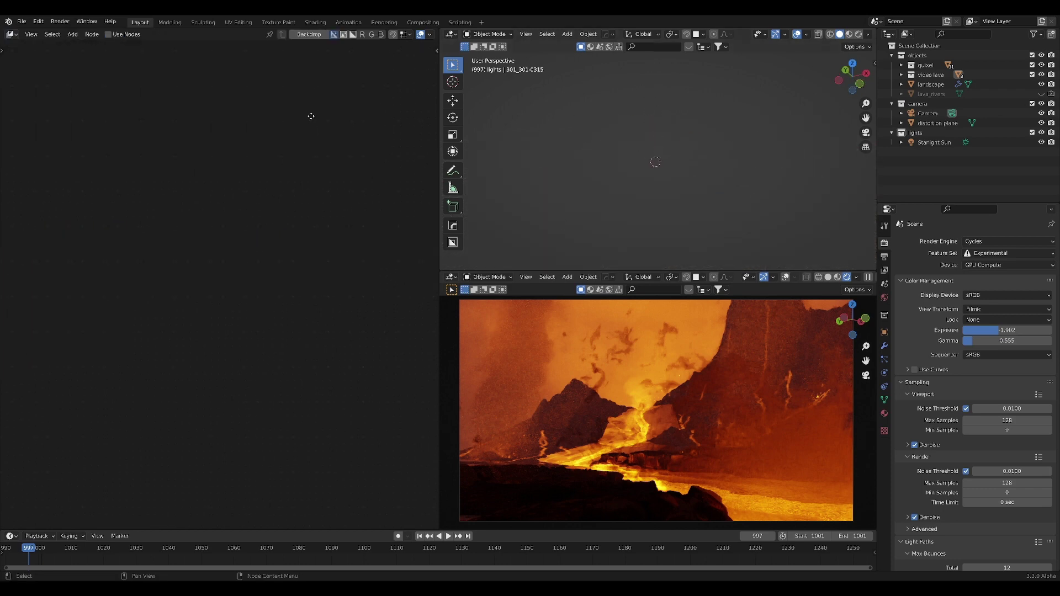
click(126, 34)
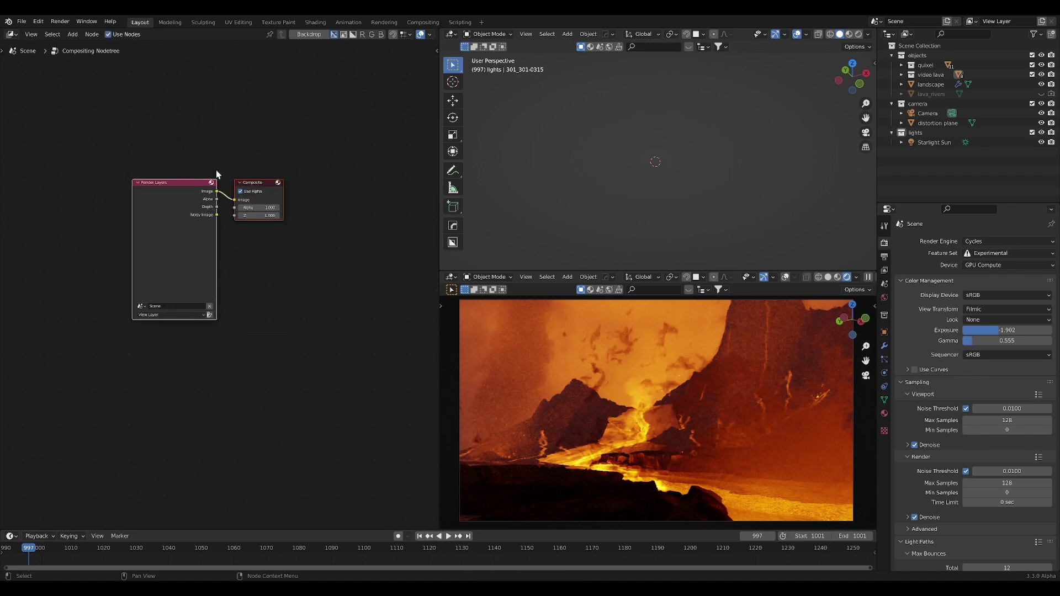
click(855, 277)
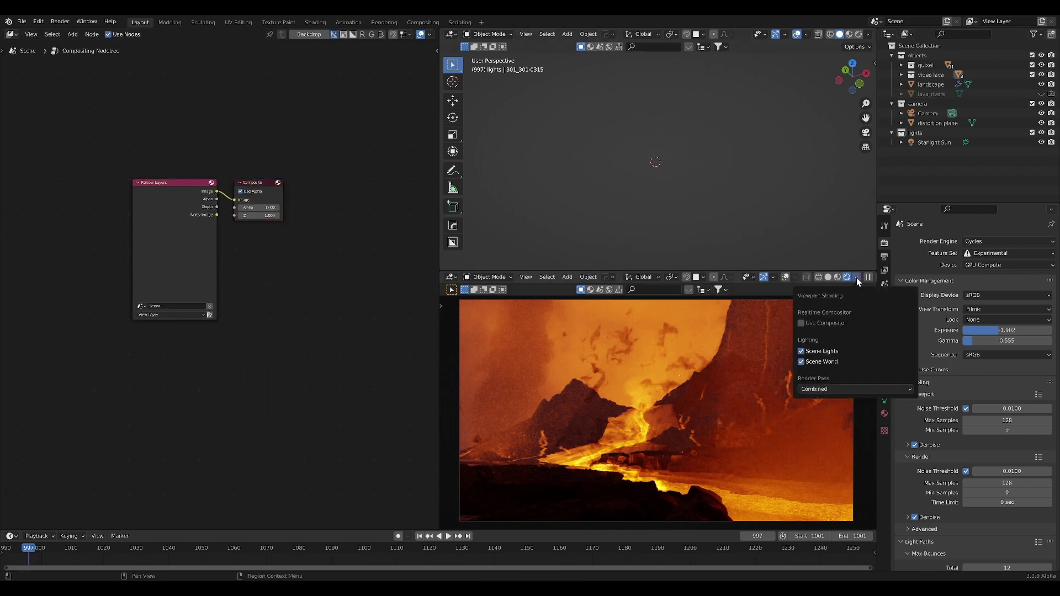
Insert a Hue Saturation Value node on the link between the Render Layers and Composite nodes
middle_drag(228, 296, 266, 296)
scroll(274, 291, down, 5)
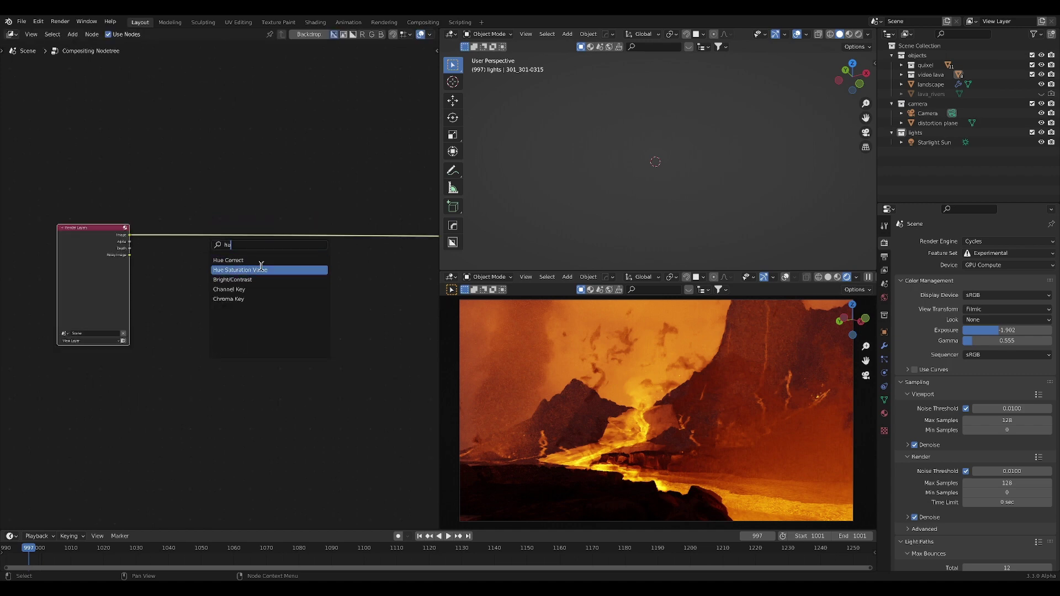
click(260, 267)
click(233, 246)
scroll(232, 247, up, 3)
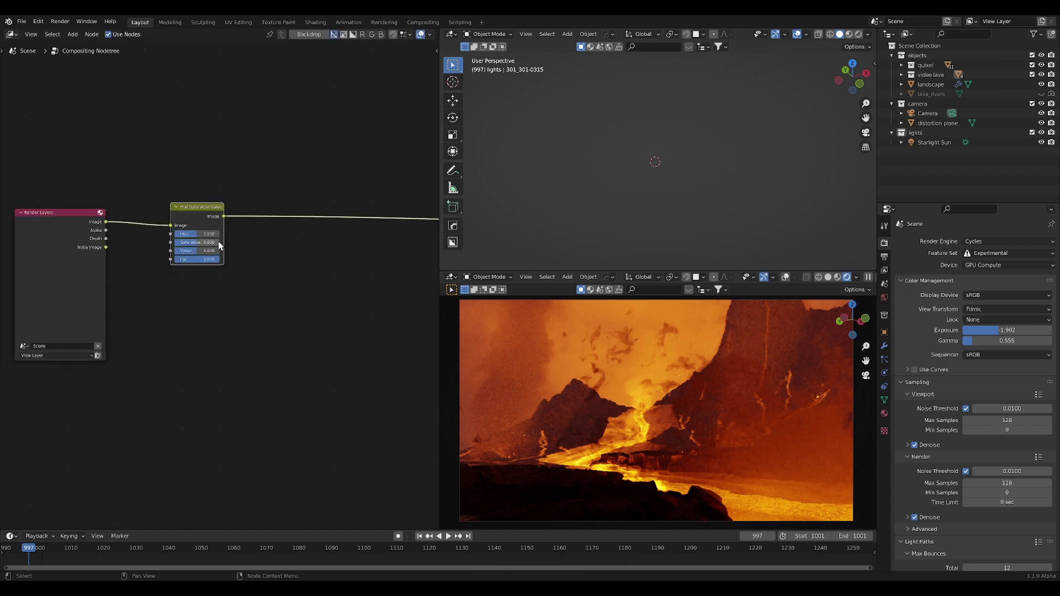
Set the Hue Saturation Value node's hue to 0.486 and move the node closer to Render Layers
mouse_move(213, 234)
shift+mouse_down()
mouse_move(180, 234)
mouse_move(203, 234)
shift+mouse_up()
middle_drag(288, 247, 279, 263)
scroll(280, 264, up, 4)
drag(179, 211, 154, 217)
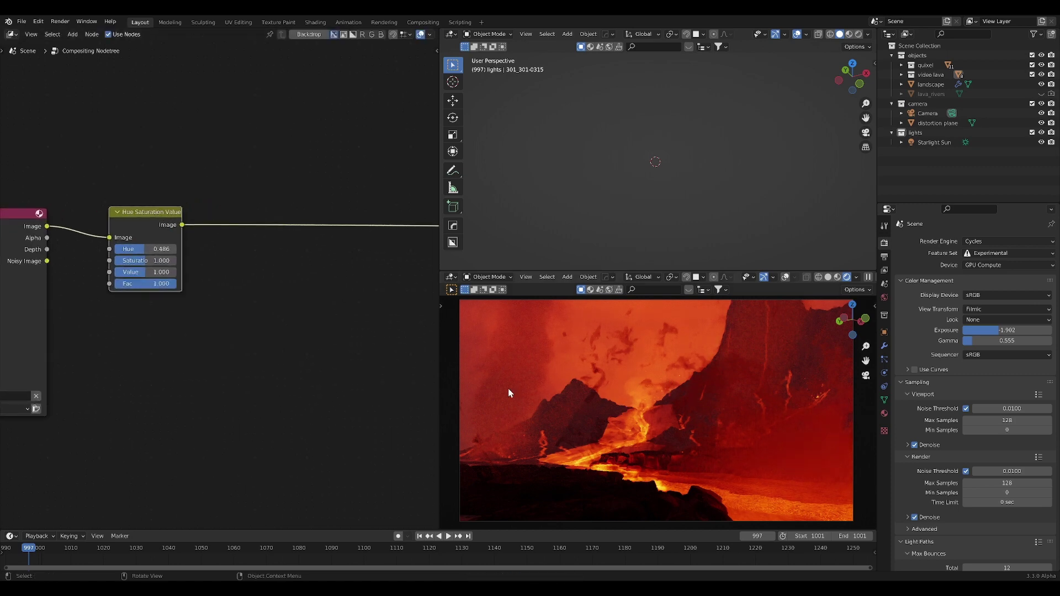
drag(176, 215, 169, 218)
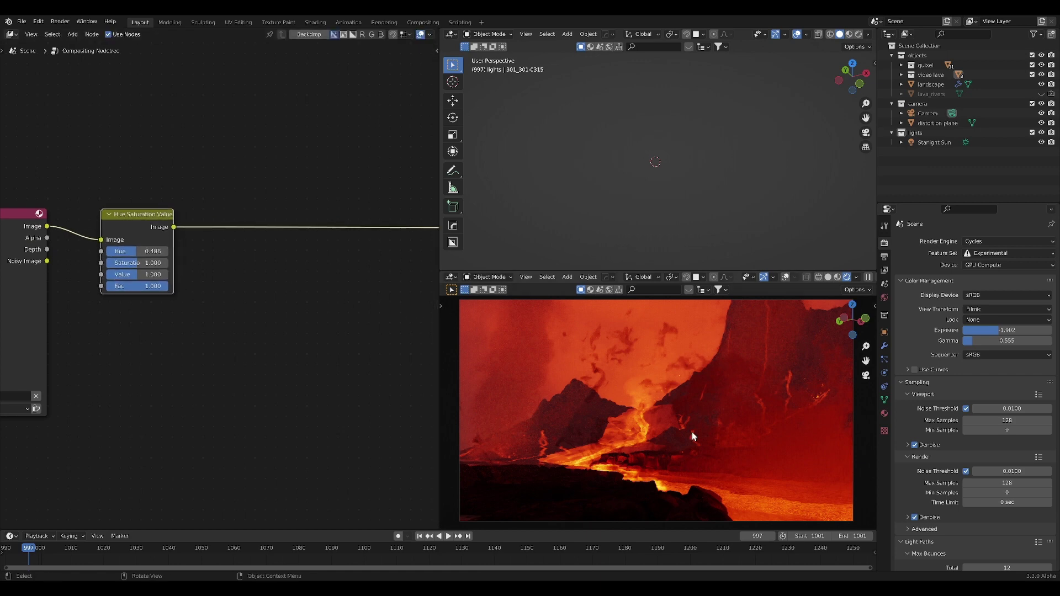
Insert a Blur node on the link after the Hue Saturation Value node
middle_drag(421, 257, 278, 252)
scroll(278, 252, down, 1)
key(shift+a)
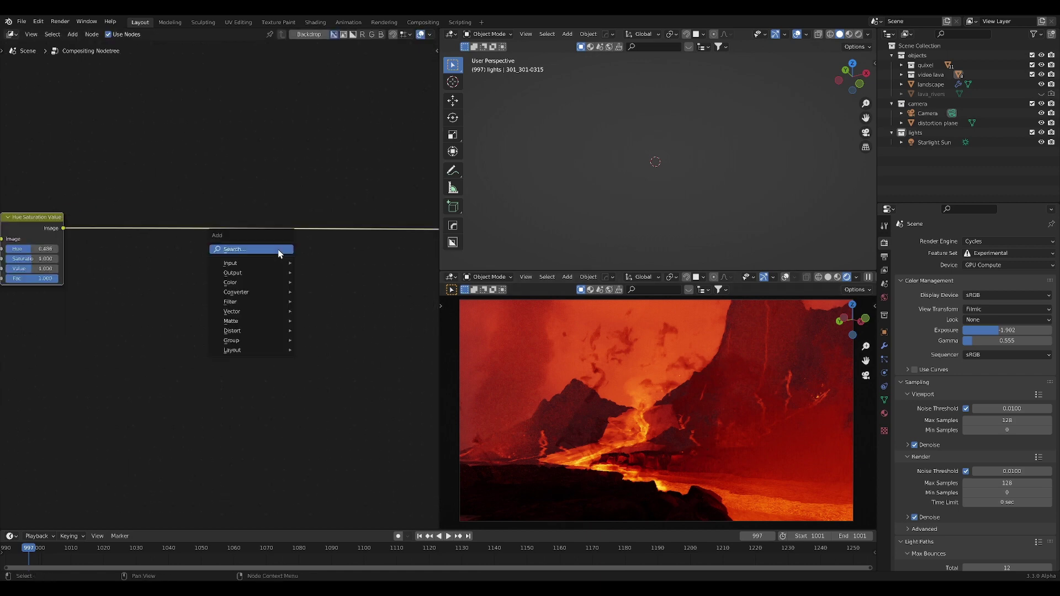
click(279, 254)
text(blur)
key(Return)
click(208, 211)
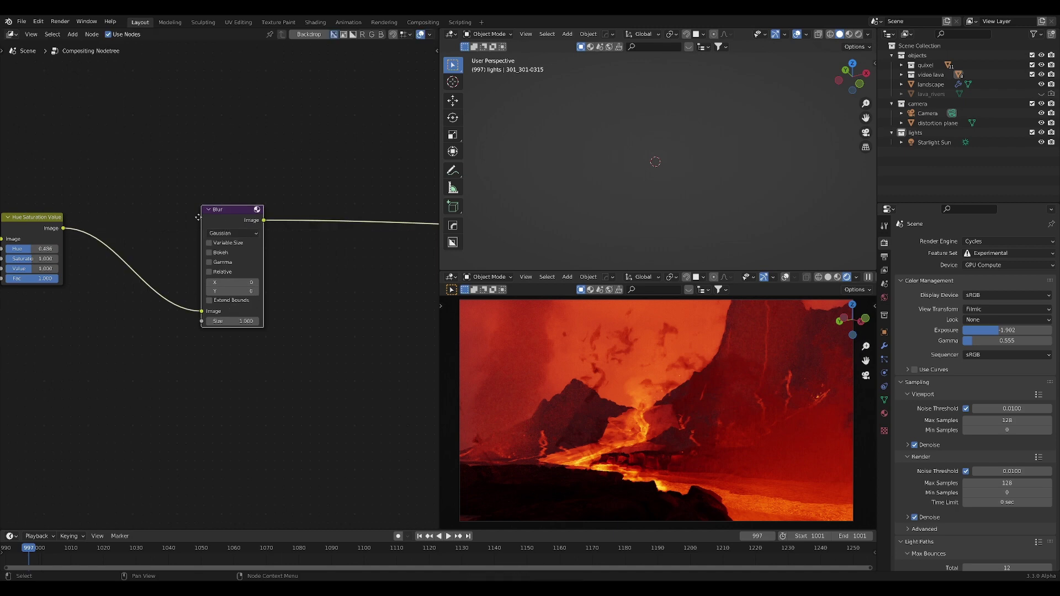
Set the blur to 37 in X and Y and combine it with the unblurred image through an Add node at factor 0.162
middle_drag(213, 217, 242, 219)
drag(246, 212, 241, 205)
drag(92, 230, 325, 229)
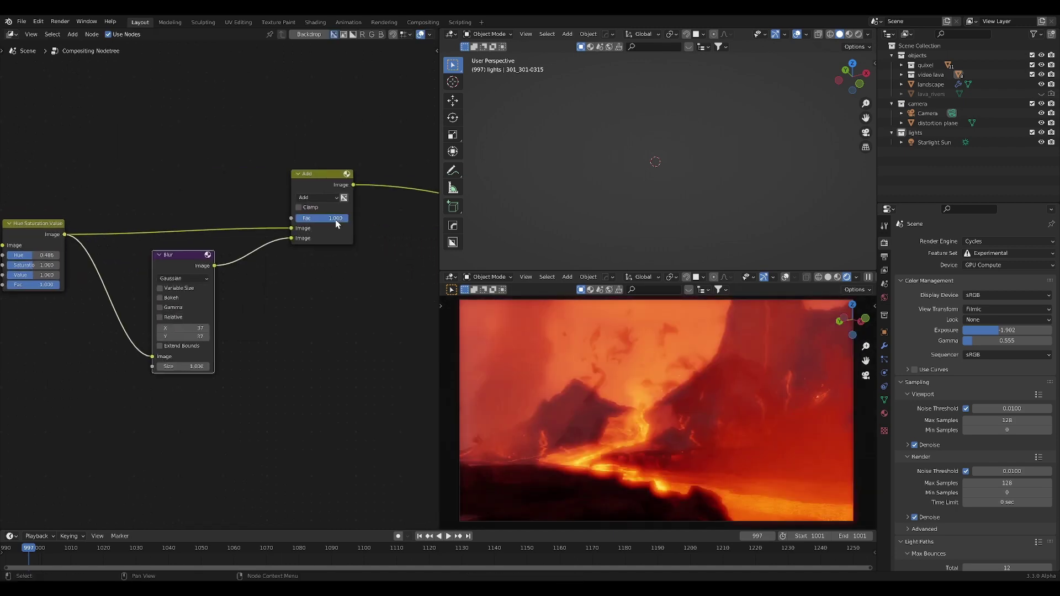
drag(338, 218, 324, 218)
drag(315, 174, 268, 181)
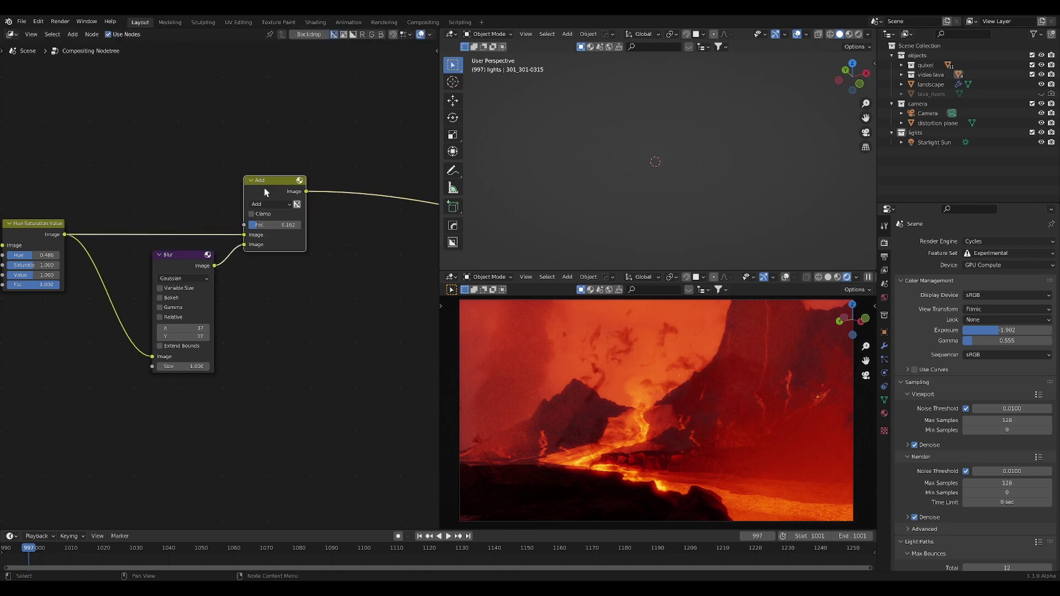
Duplicate the Blur and Add nodes into a second, wider glow stage before the Composite node
middle_drag(205, 207, 118, 210)
scroll(117, 211, down, 5)
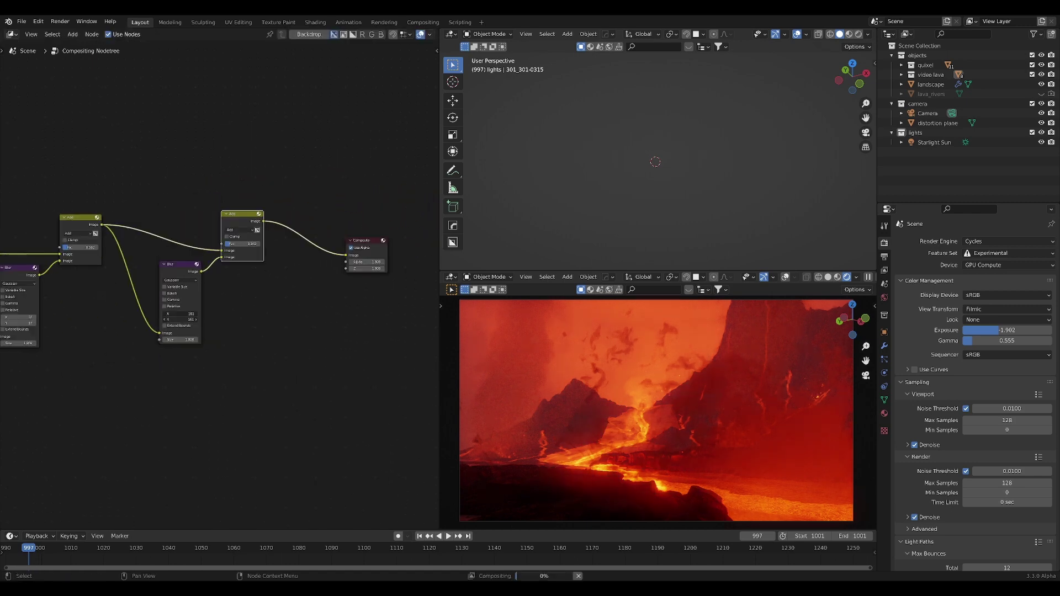
scroll(218, 339, down, 1)
key(Home)
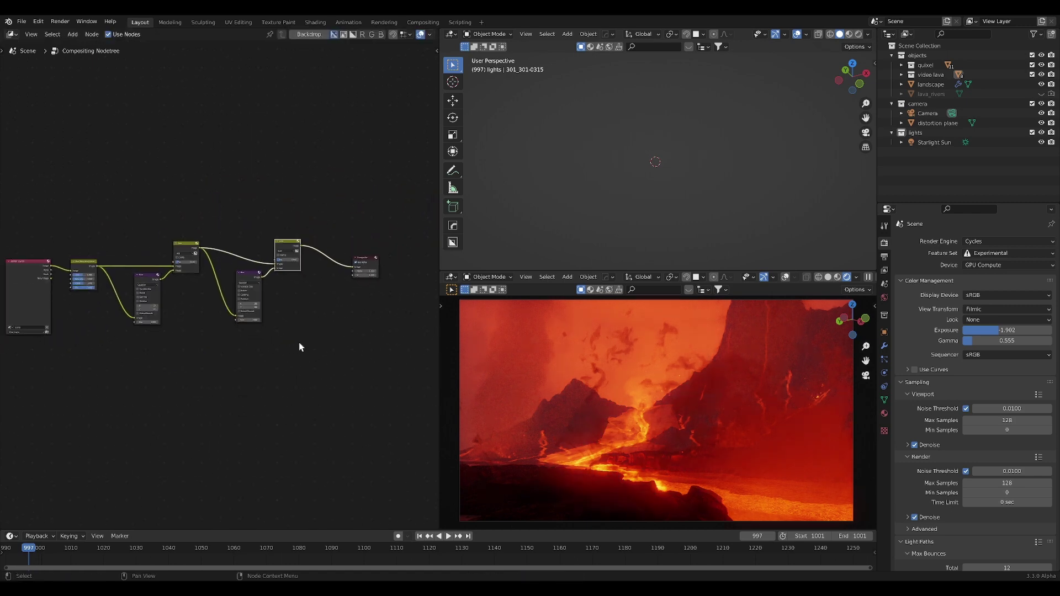
Move the Composite node horizontally farther away from the second Add node
middle_drag(654, 453, 670, 413)
scroll(678, 452, down, 4)
scroll(704, 469, down, 3)
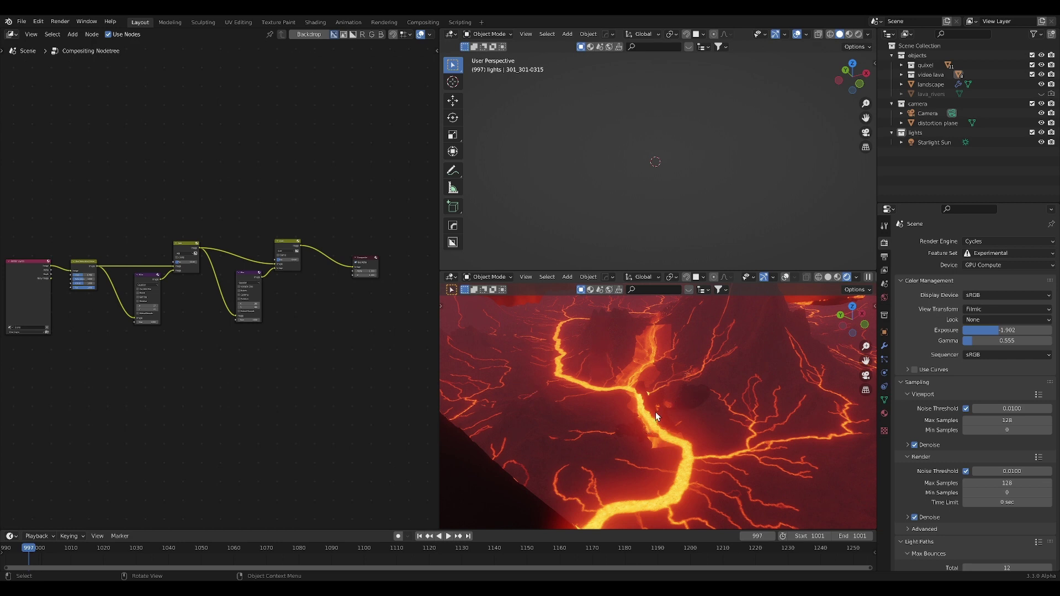
scroll(269, 343, up, 5)
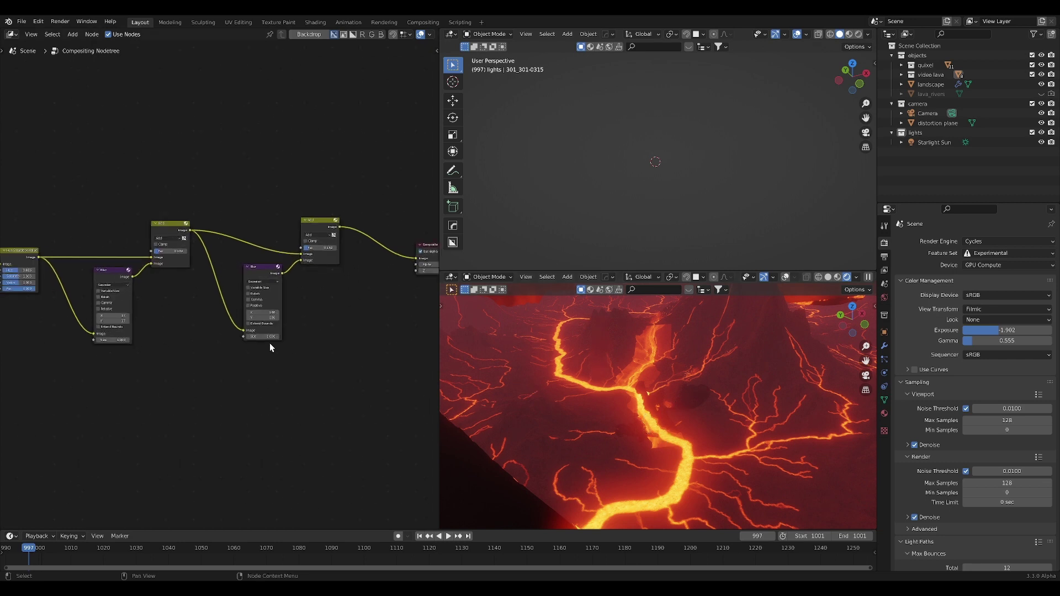
middle_drag(343, 303, 158, 321)
scroll(158, 322, up, 5)
click(250, 279)
key(g)
key(x)
click(372, 330)
Insert a Lens Distortion node between the second Add node and Composite and set its dispersion to 0.280
key(shift+a)
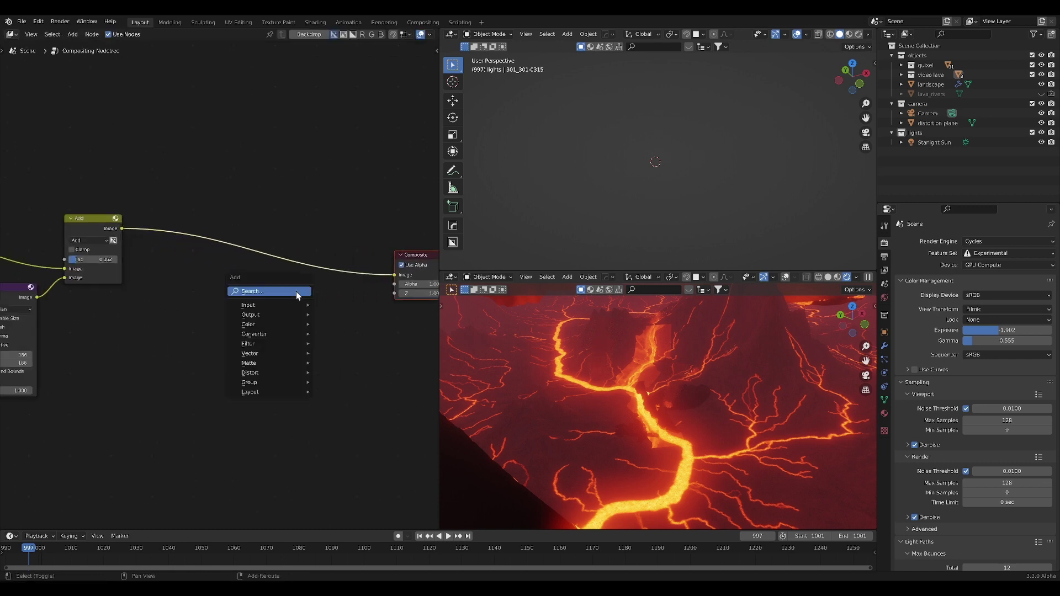
click(296, 292)
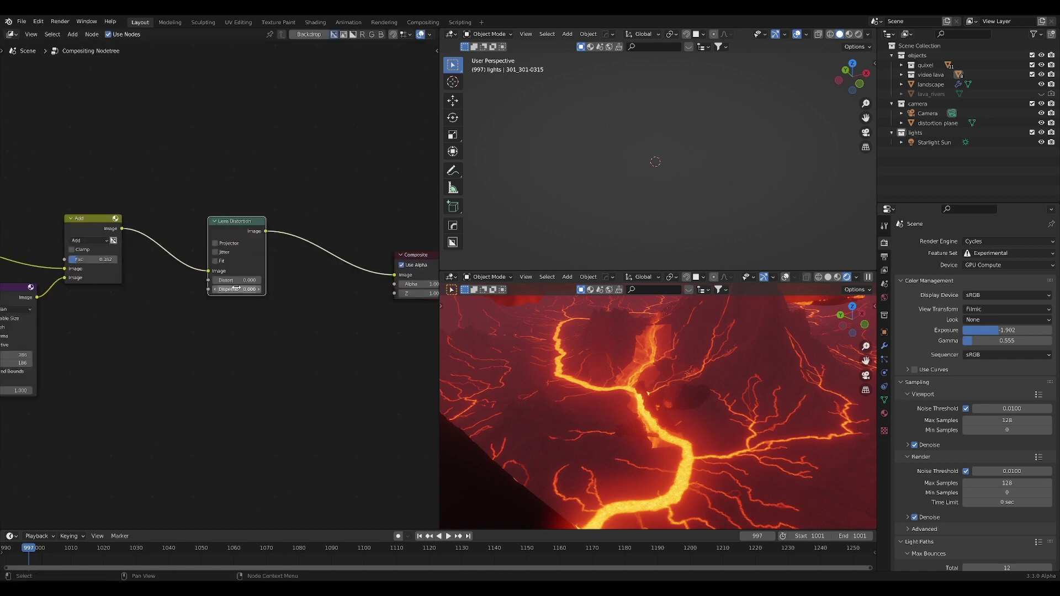
drag(243, 289, 274, 288)
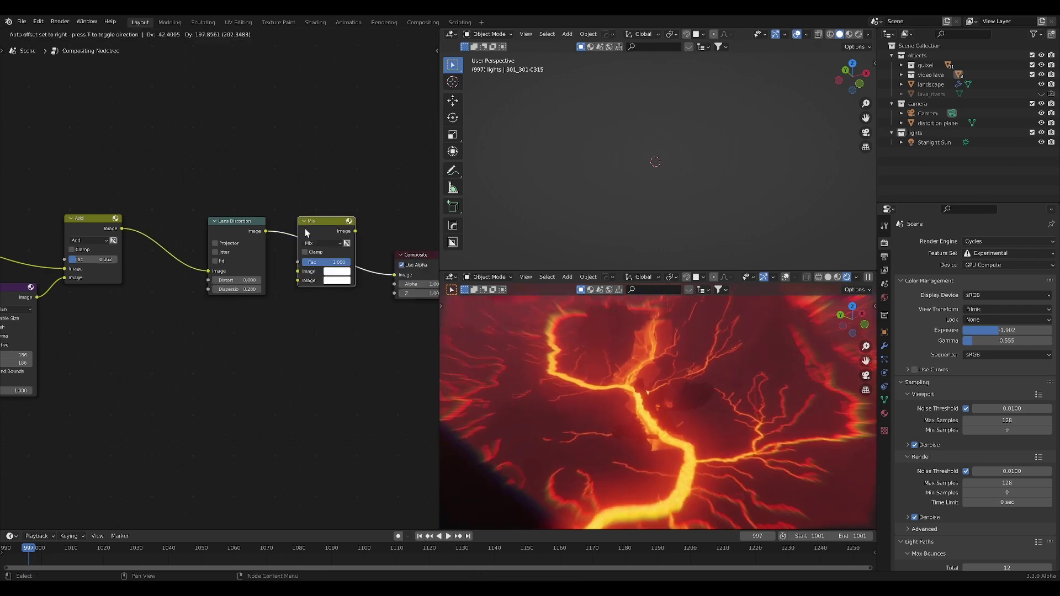
Insert a Mix node after Lens Distortion and blend in the undistorted output of the second Add node
click(304, 227)
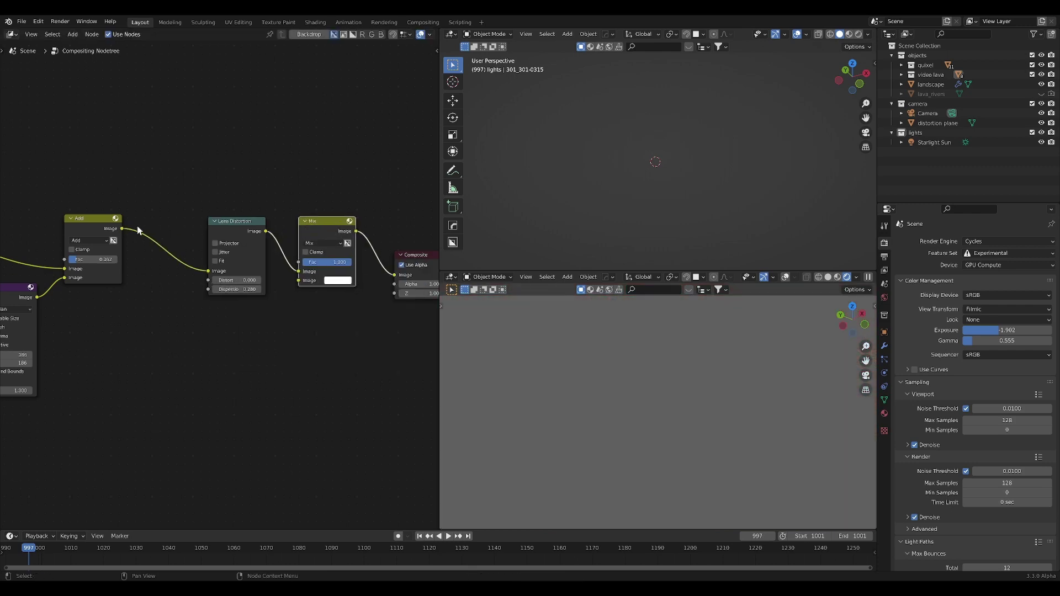
drag(121, 228, 324, 263)
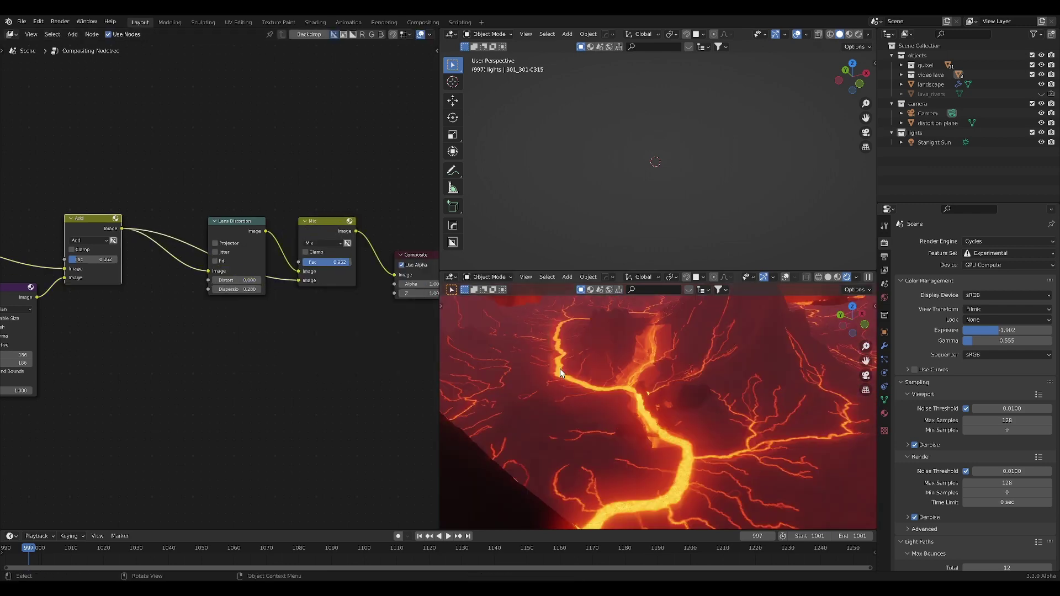
middle_drag(564, 361, 645, 342)
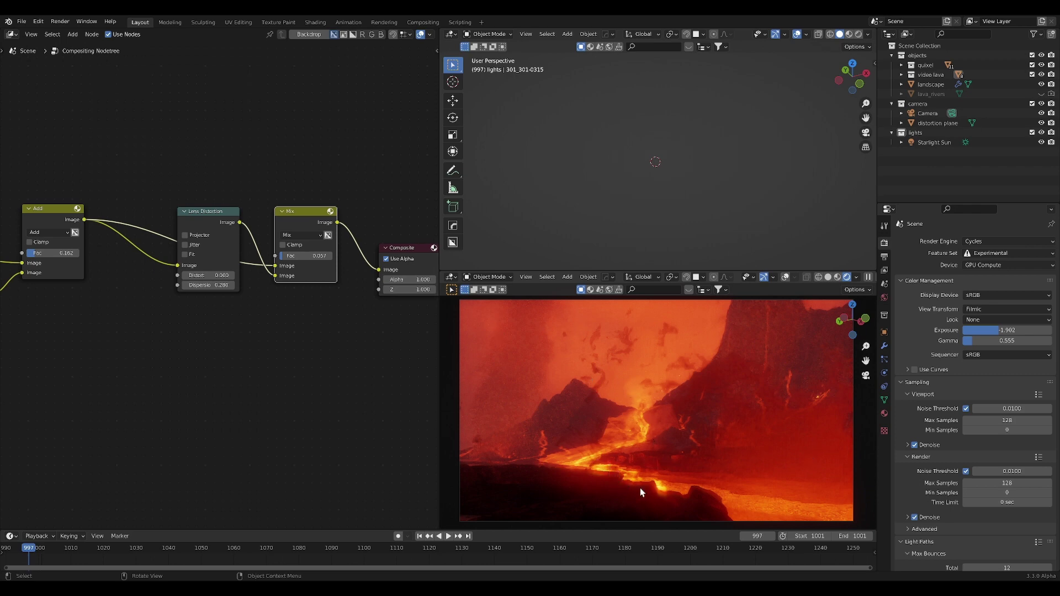
Compare the lava render with the compositing nodes disabled and enabled again
scroll(266, 306, down, 3)
click(124, 34)
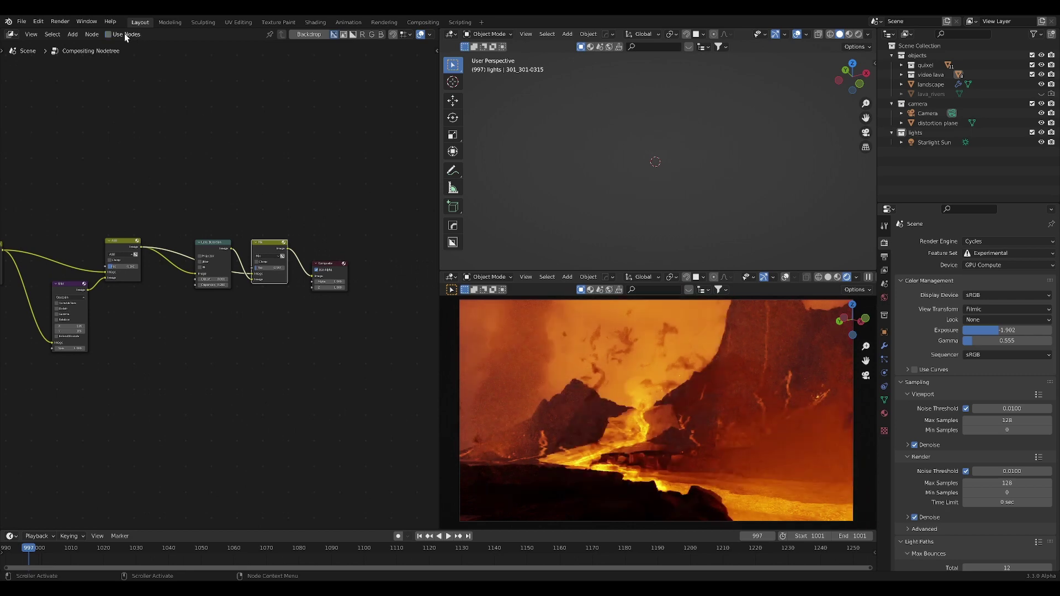
click(124, 35)
middle_drag(46, 221, 210, 212)
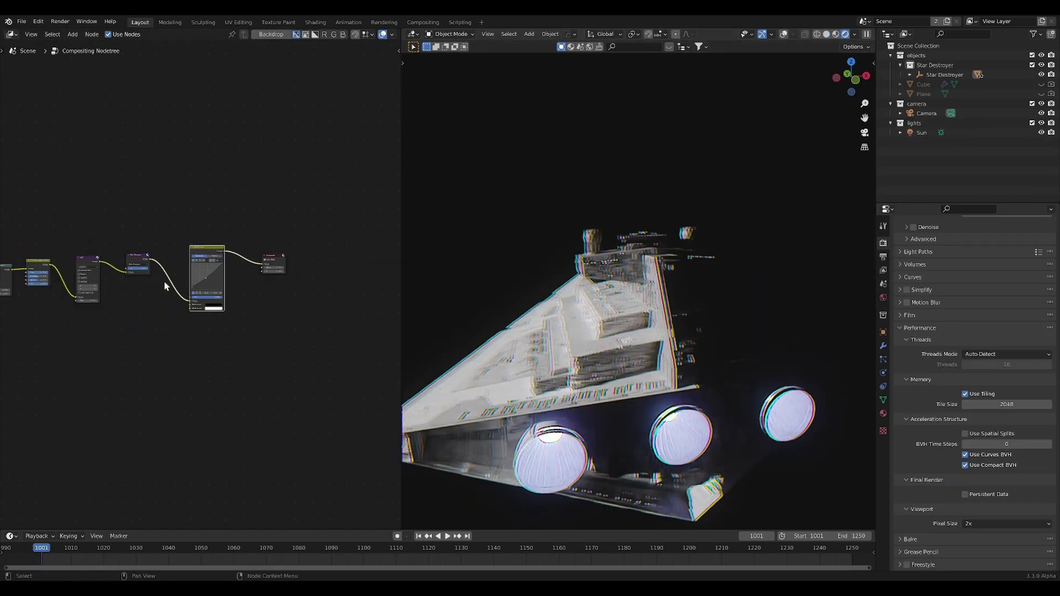
In the Star Destroyer scene, move all effect nodes between Render Layers and Composite upward together
scroll(170, 223, down, 4)
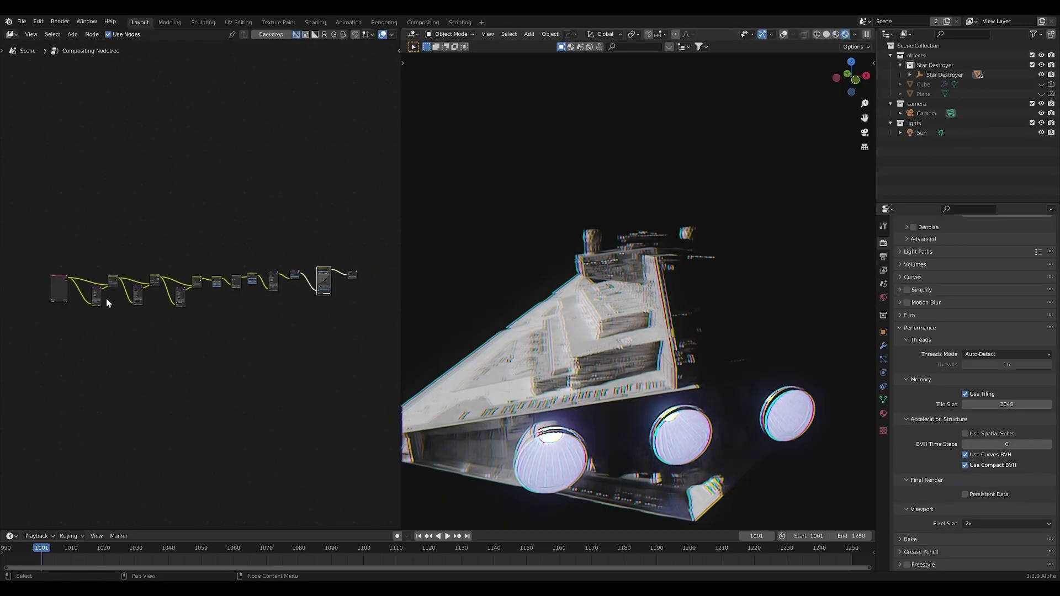
drag(83, 237, 335, 356)
key(g)
click(329, 291)
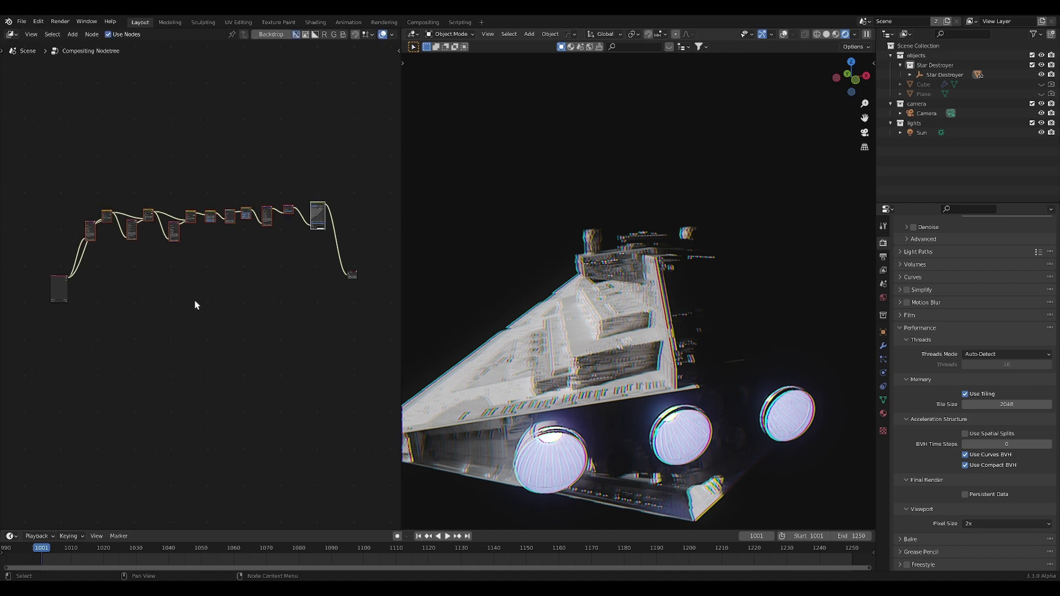
Move the Render Layers node up beside the start of the effect node chain
scroll(196, 305, up, 2)
click(14, 282)
drag(15, 281, 16, 206)
scroll(335, 287, down, 3)
Move the Composite node down, well below the end of the effect node chain
drag(324, 263, 317, 293)
key(g)
click(333, 339)
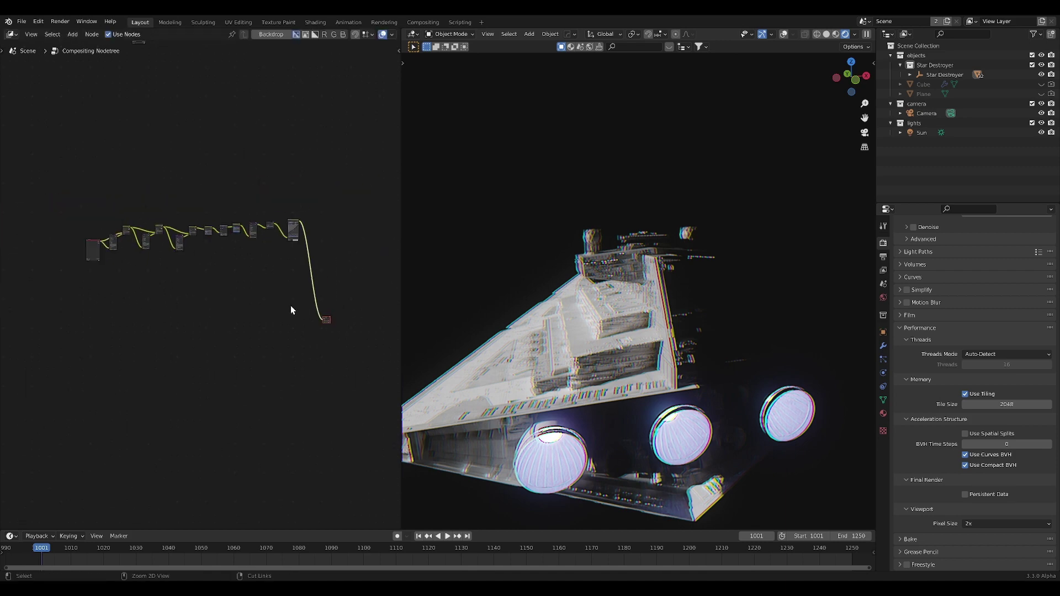
Disconnect the Composite node from the effect node chain and move it farther below the chain
ctrl+right_drag(290, 307, 367, 264)
drag(325, 315, 317, 379)
Duplicate the Render Layers node and place the copy near the disconnected Composite node, on its input side
click(97, 254)
key(shift+d)
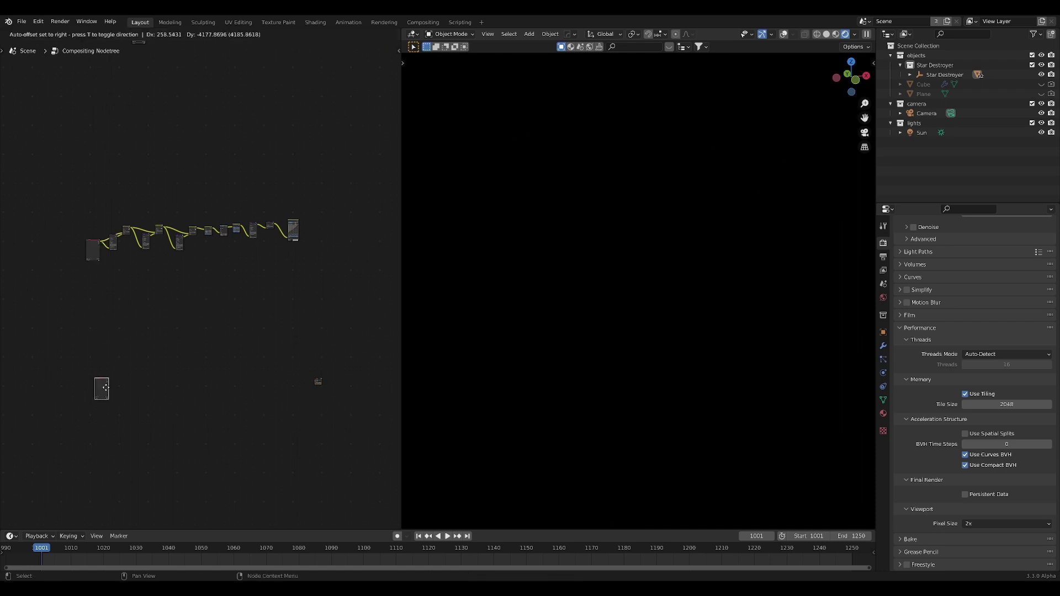
click(100, 382)
scroll(160, 387, up, 6)
middle_drag(165, 388, 141, 295)
scroll(121, 304, down, 1)
key(g)
click(345, 323)
scroll(345, 321, up, 6)
middle_drag(387, 345, 191, 272)
scroll(260, 283, up, 6)
key(g)
click(218, 322)
Link the duplicated Render Layers node's Image output directly to the Composite node's Image input
drag(150, 331, 287, 311)
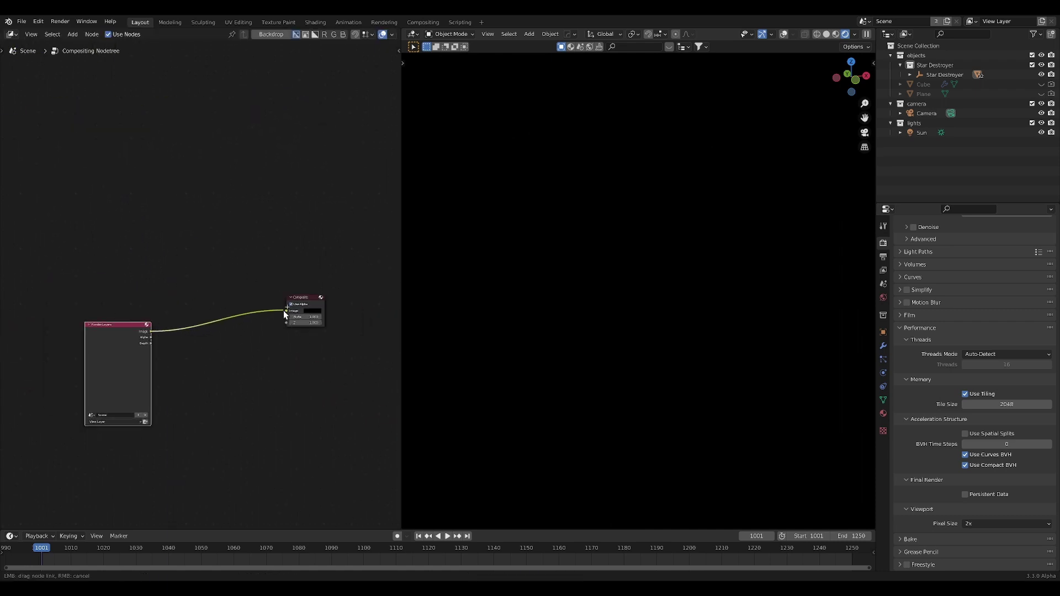
scroll(218, 321, up, 3)
scroll(218, 321, down, 2)
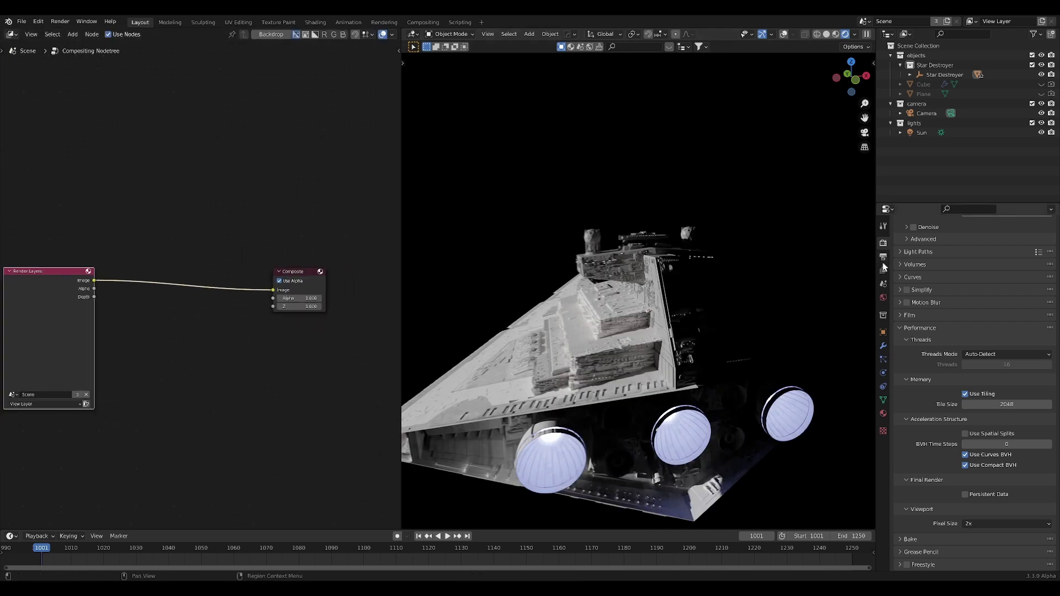
Enable all Light passes for the view layer, from Diffuse Direct through Shadow Catcher
click(883, 270)
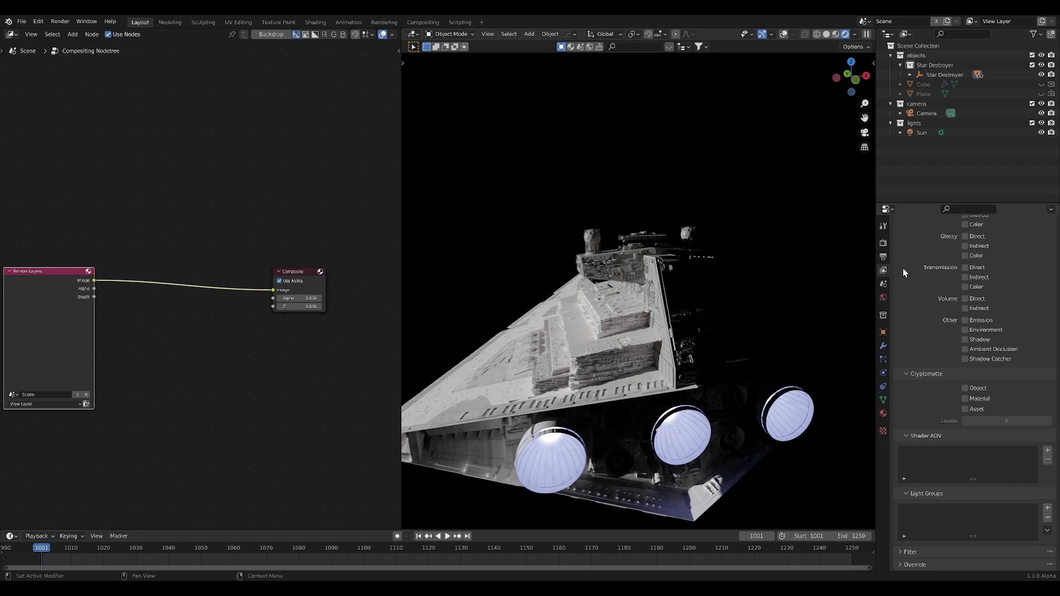
scroll(920, 305, up, 3)
drag(964, 260, 974, 414)
Move the duplicated Render Layers node farther away from the Composite node to widen the gap between them
middle_drag(189, 403, 336, 298)
scroll(297, 329, down, 1)
drag(171, 292, 3, 291)
middle_drag(75, 235, 49, 228)
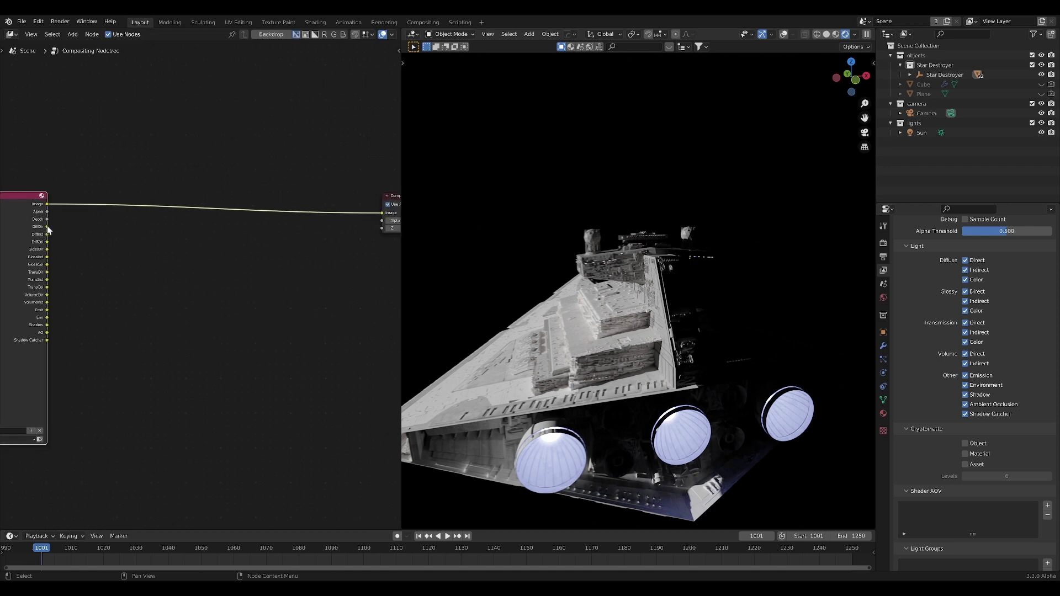
Try the diffuse direct pass and the AO pass in turn as the Composite node's Image input
drag(48, 227, 385, 219)
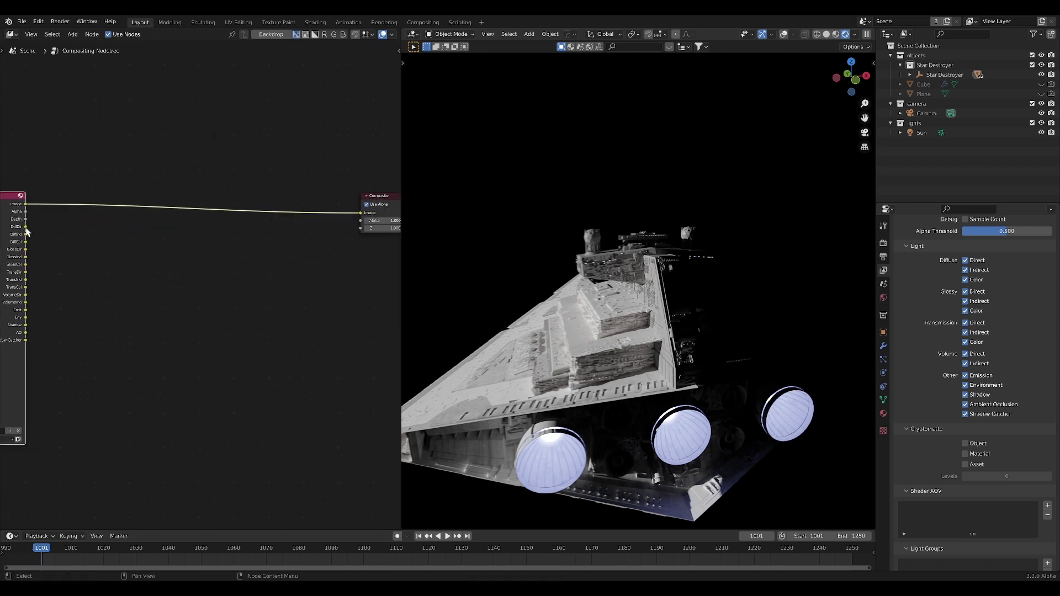
drag(26, 227, 360, 213)
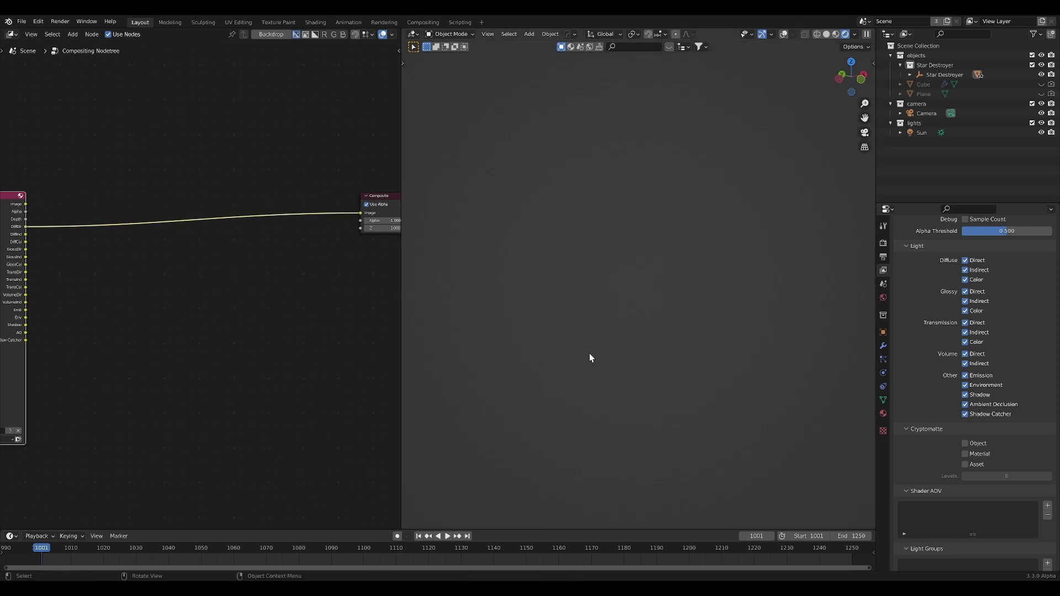
drag(26, 332, 359, 213)
middle_drag(281, 219, 278, 219)
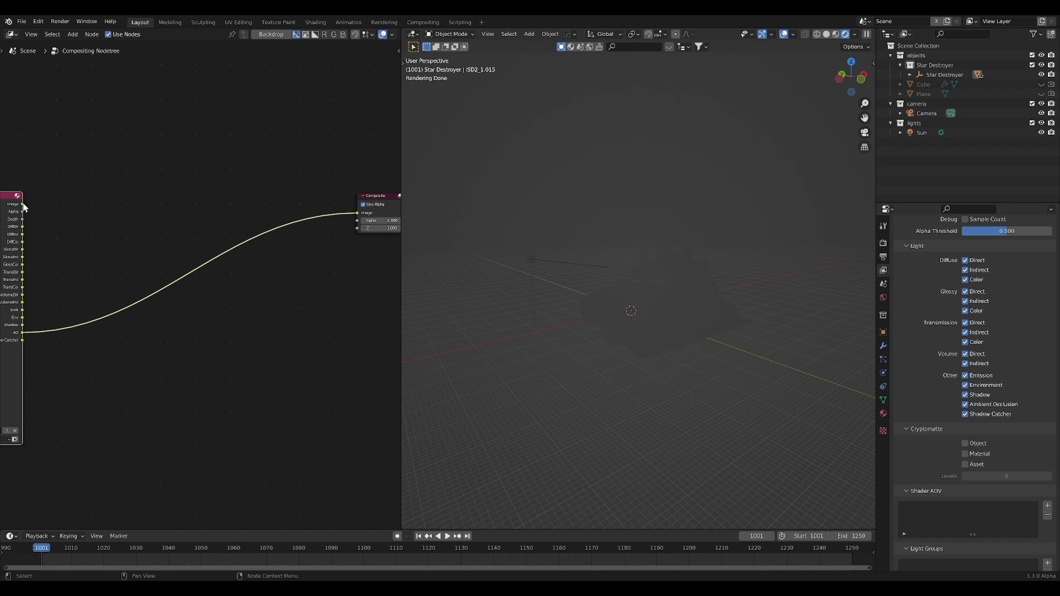
Reconnect the Render Layers Image output to the Composite node and orbit the viewport around the Star Destroyer
drag(22, 203, 357, 212)
middle_drag(618, 375, 585, 340)
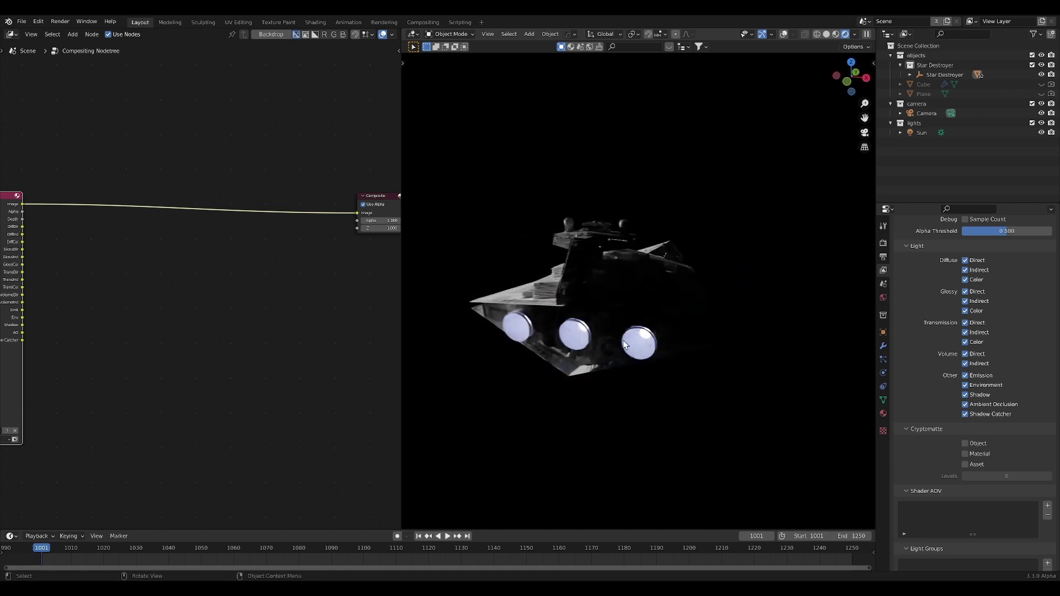